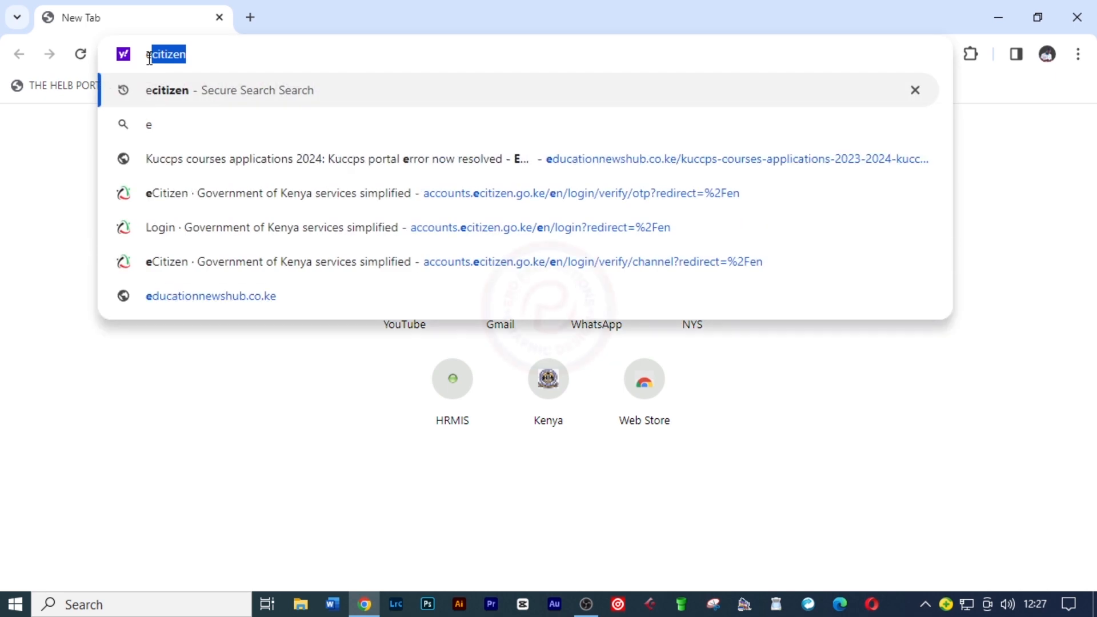
Search the web for 'ecitizen' from Chrome's address bar
text(ci)
key(Return)
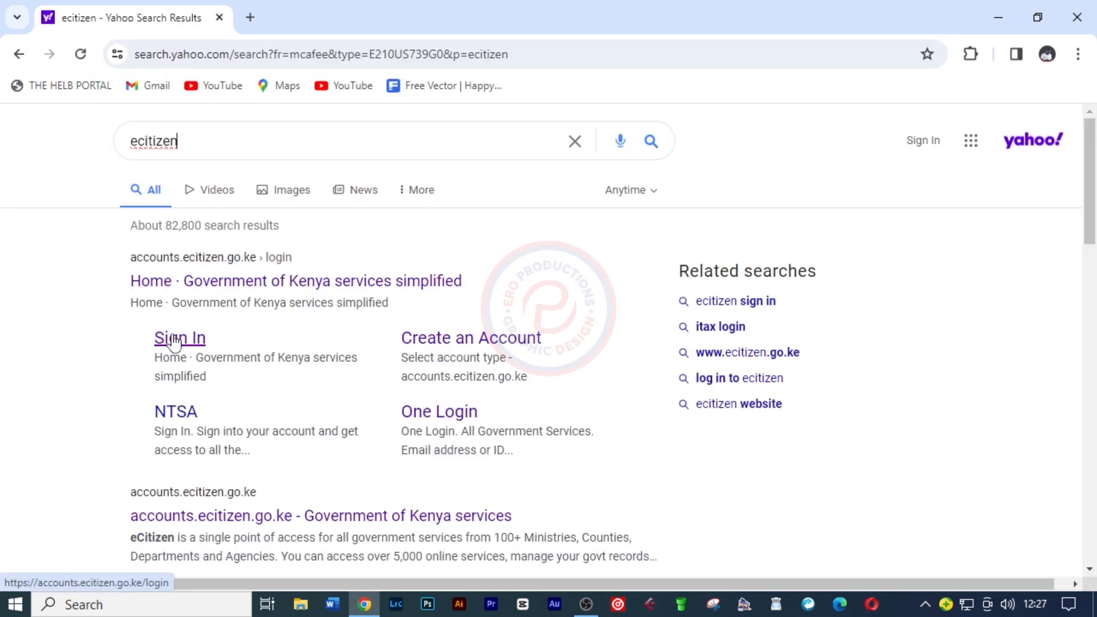
Open the eCitizen sign-in page and fill the ID number from the saved suggestion
click(173, 337)
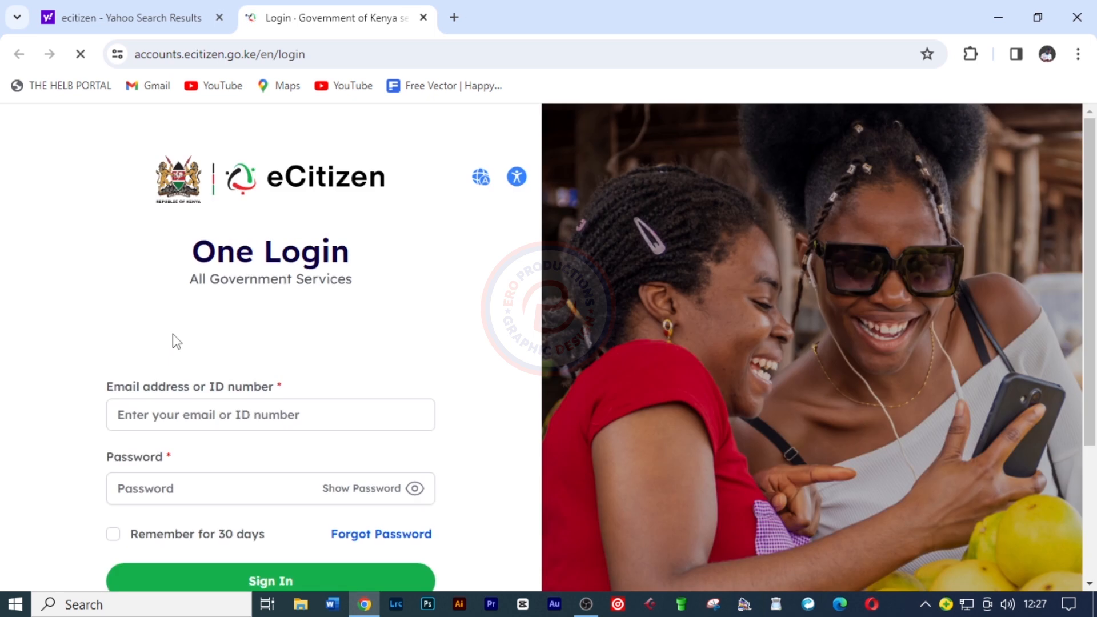
text(35)
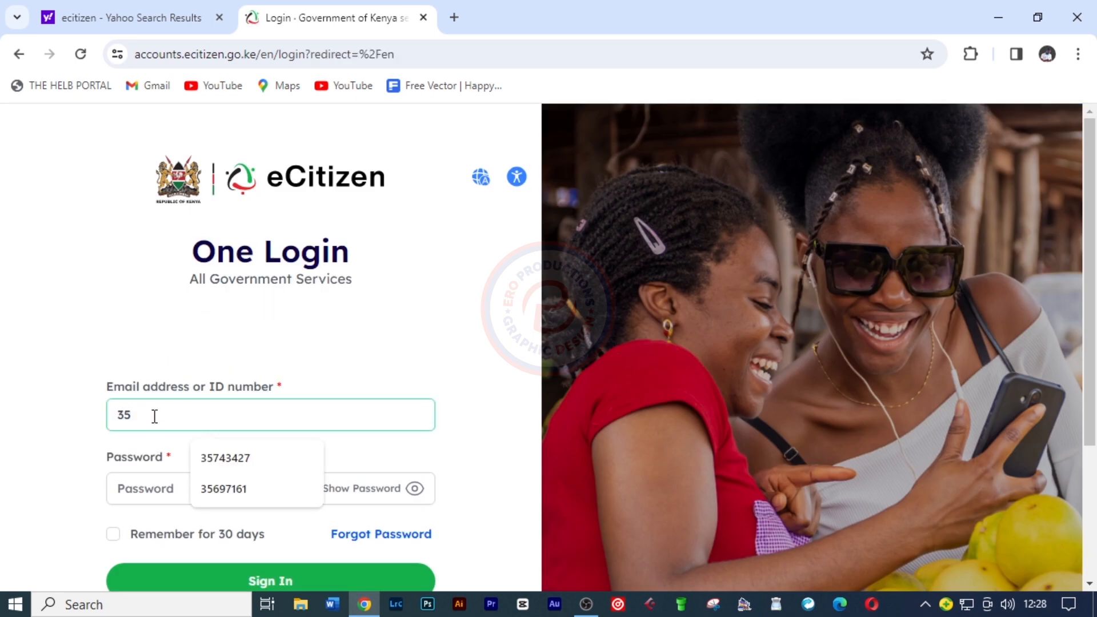
click(229, 459)
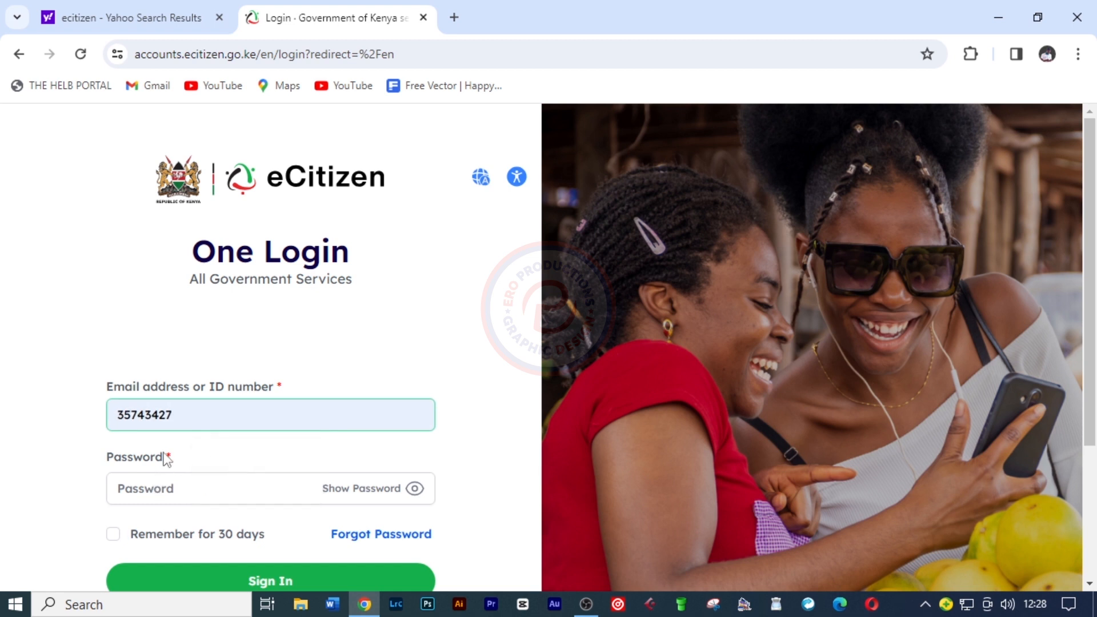
drag(181, 417, 126, 413)
right_click(130, 417)
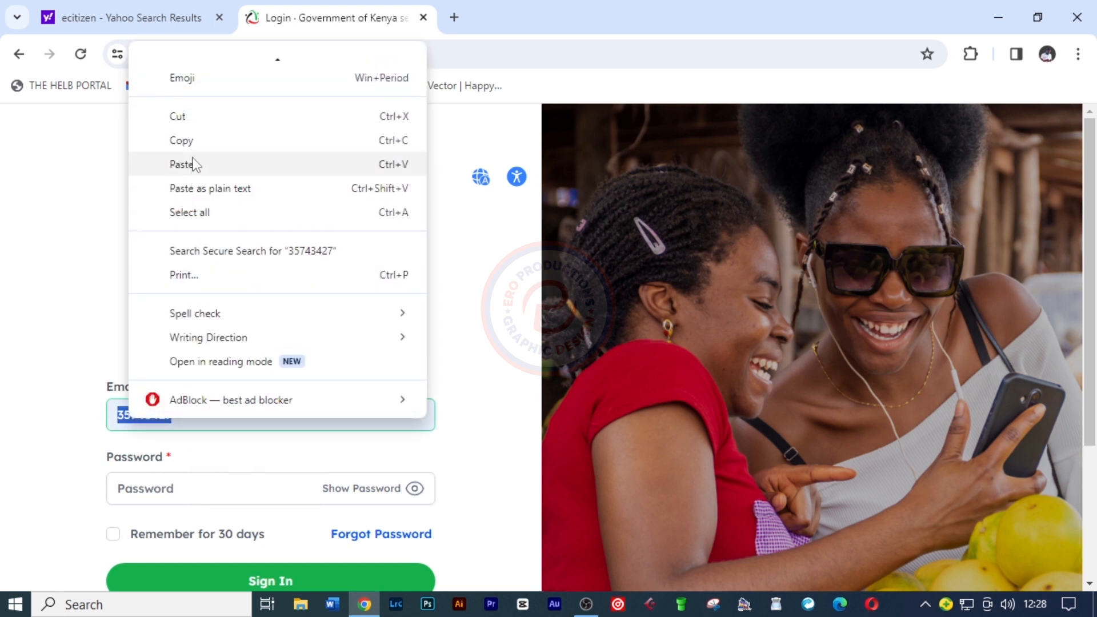
click(228, 140)
Enter the account password and sign in to eCitizen
click(169, 487)
key(ctrl+v)
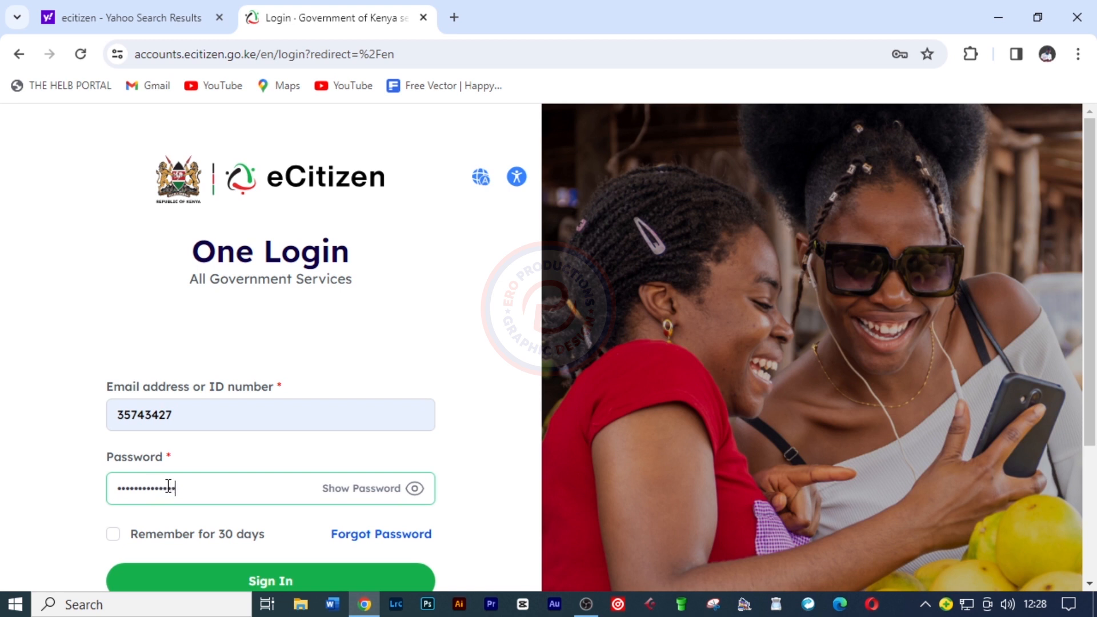
click(249, 583)
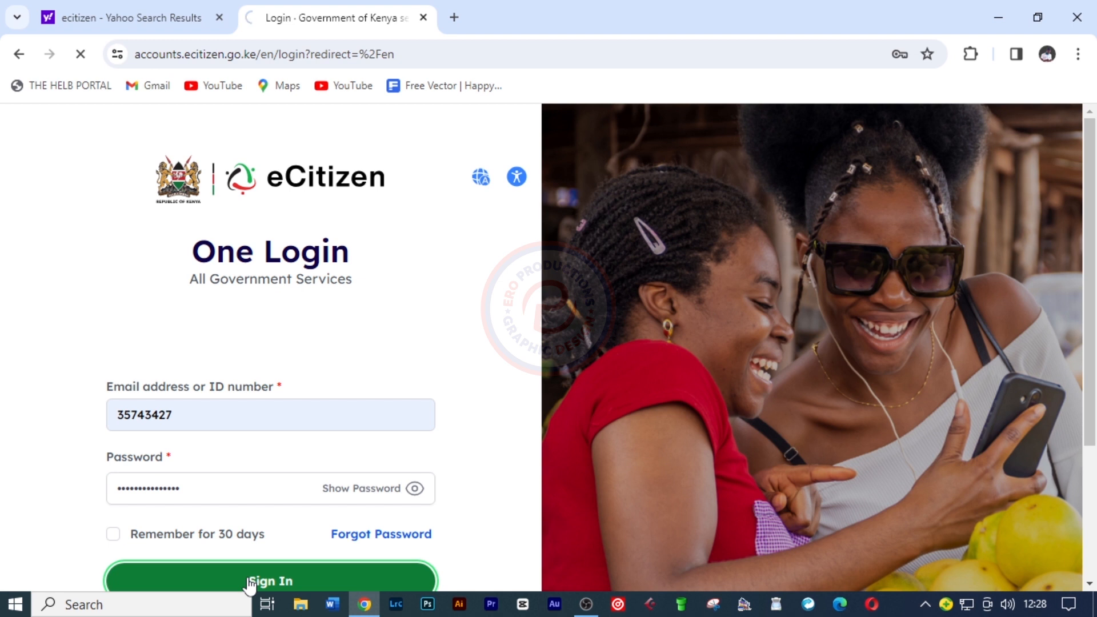
scroll(400, 491, down, 1)
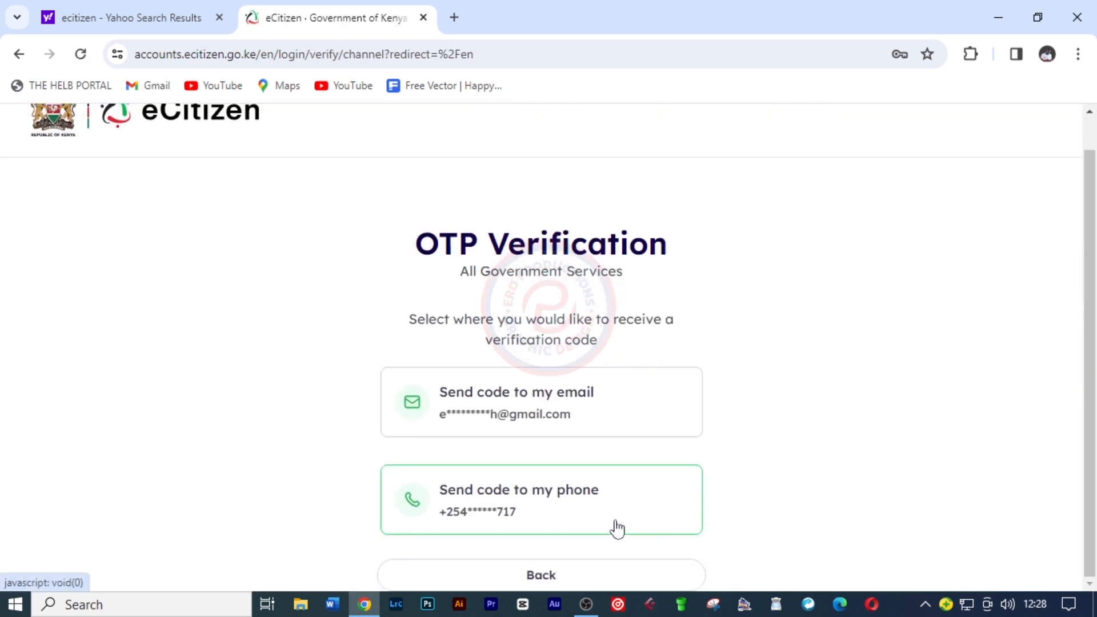
Have the verification code sent to the phone, then enter the received code and submit it
click(640, 517)
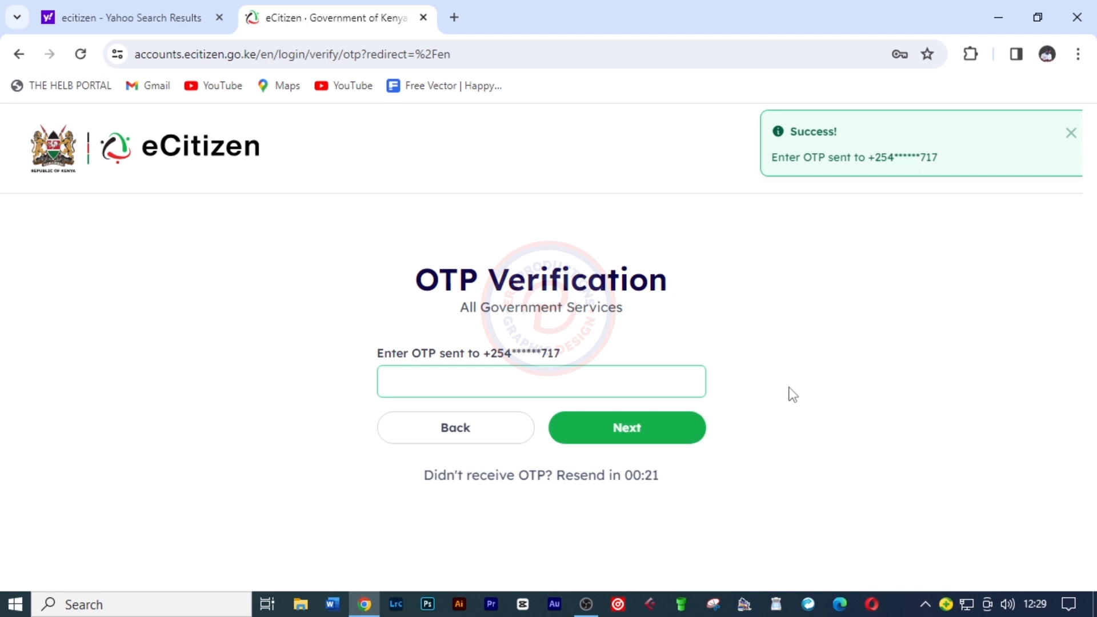
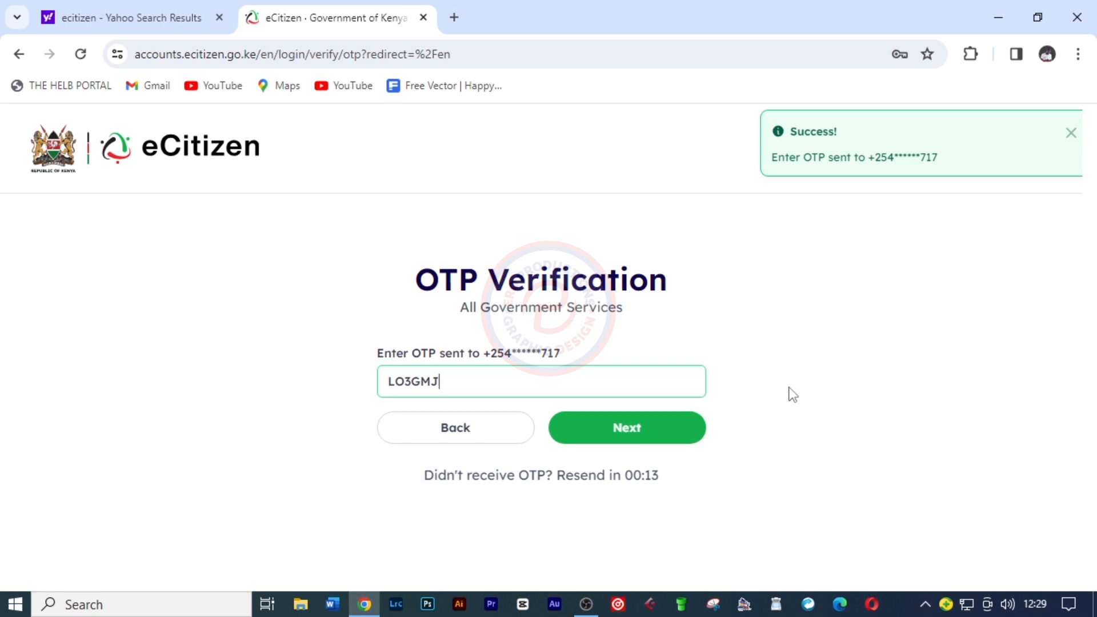
click(684, 431)
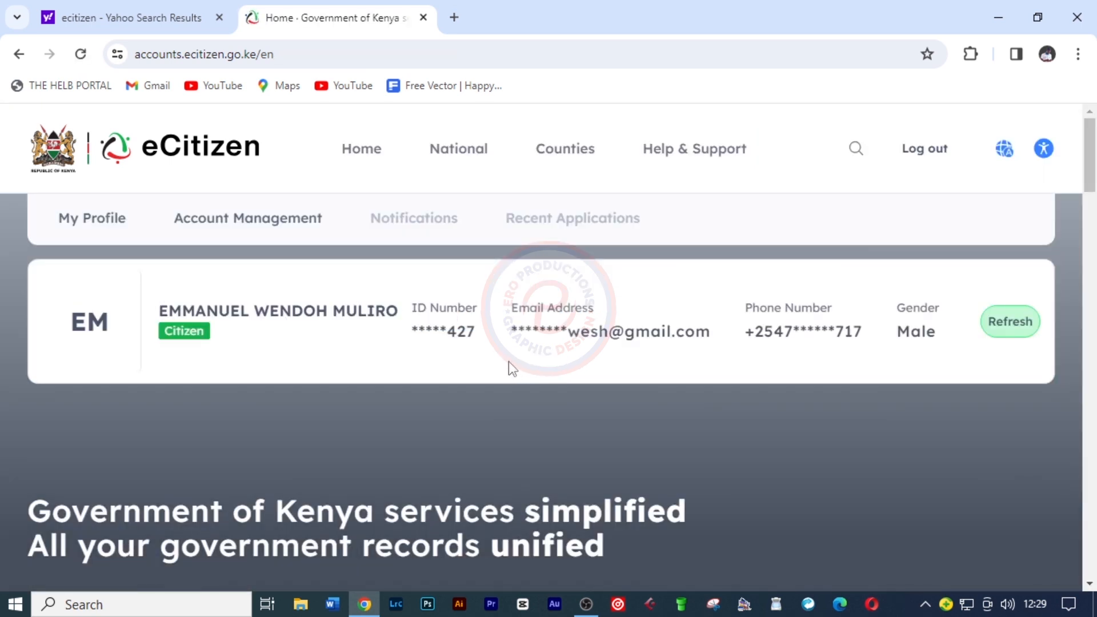
Open the Directorate of Immigration Services (New Applications) agency from the Agencies list
scroll(489, 362, down, 4)
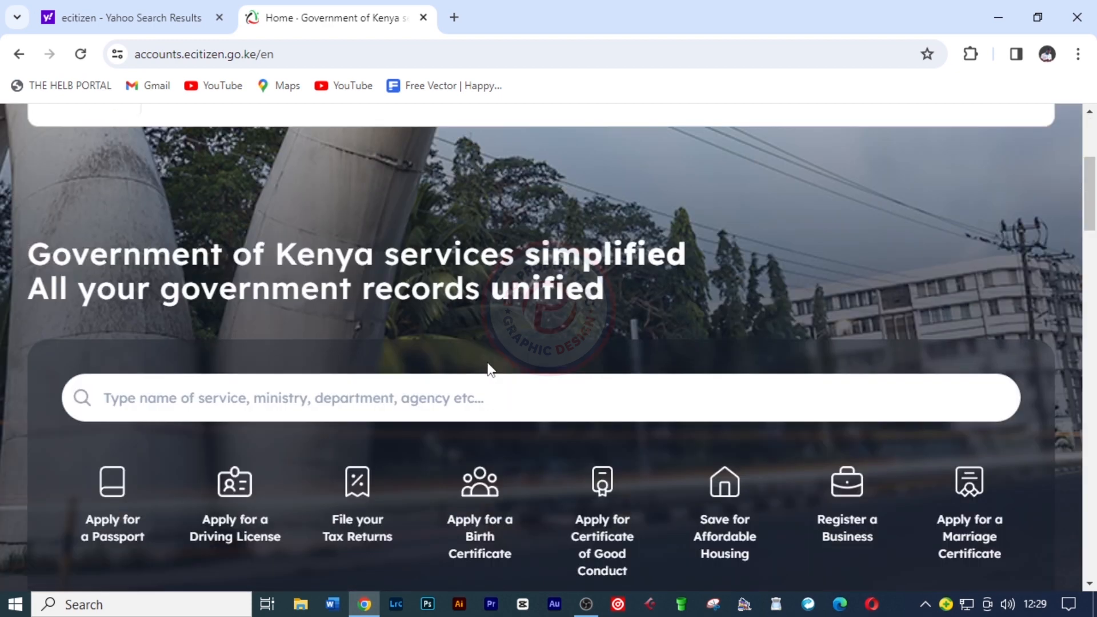
scroll(489, 369, down, 10)
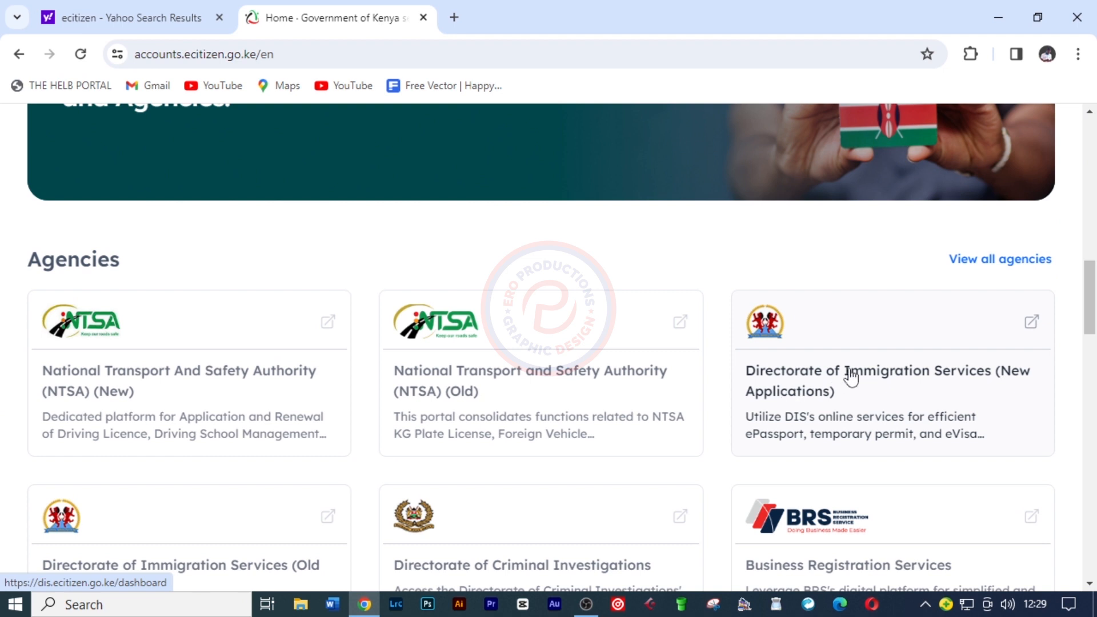
click(780, 383)
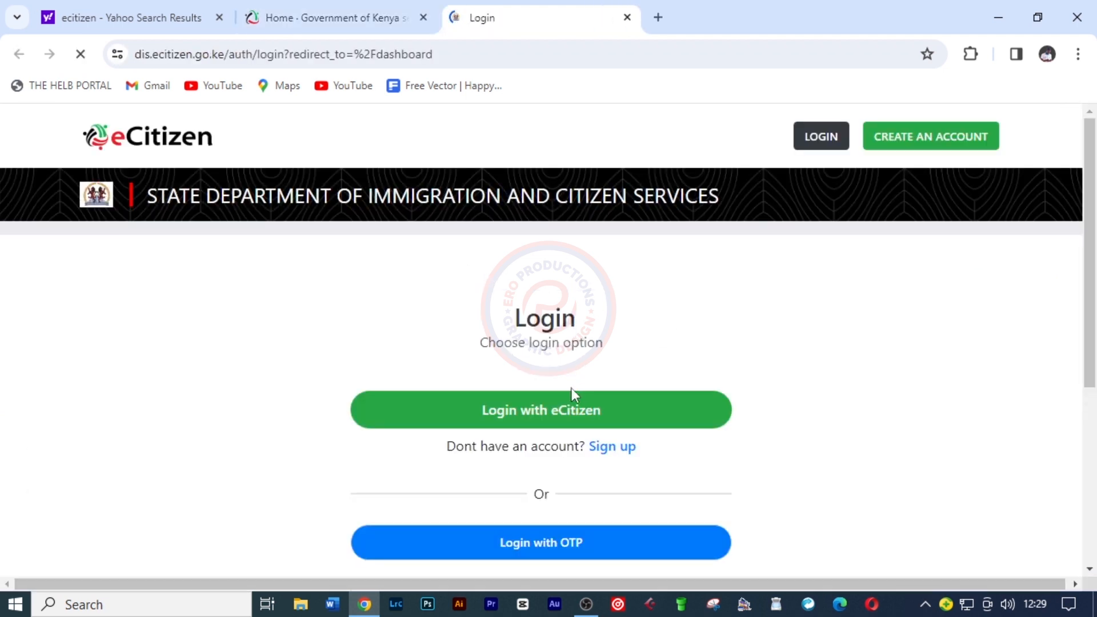
Log into the immigration portal with the eCitizen account and start a new Passport Application
click(570, 408)
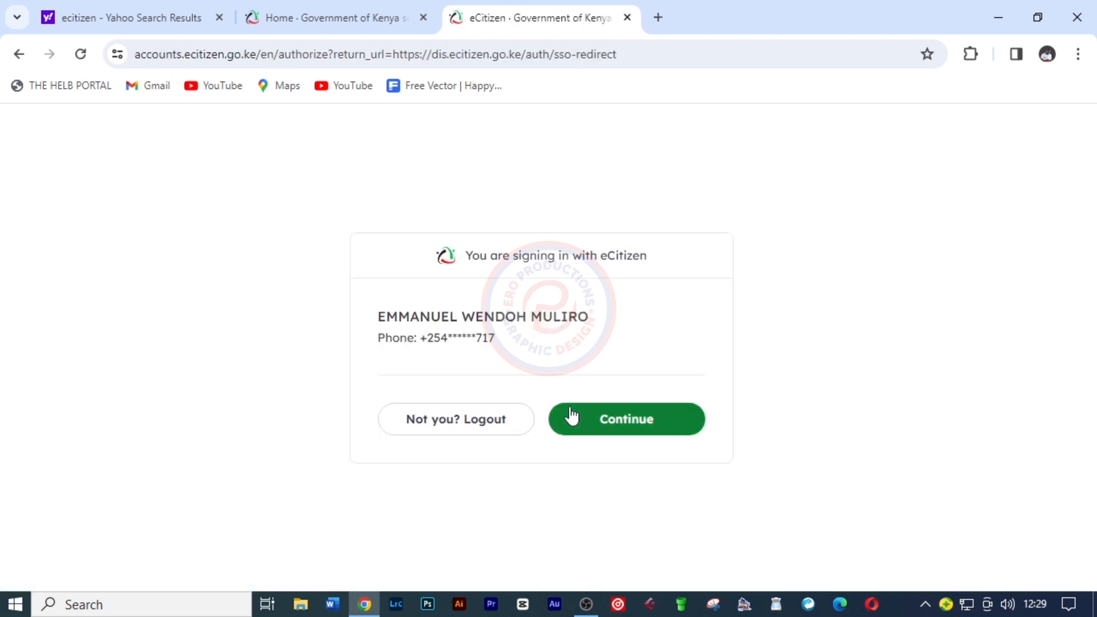
click(603, 423)
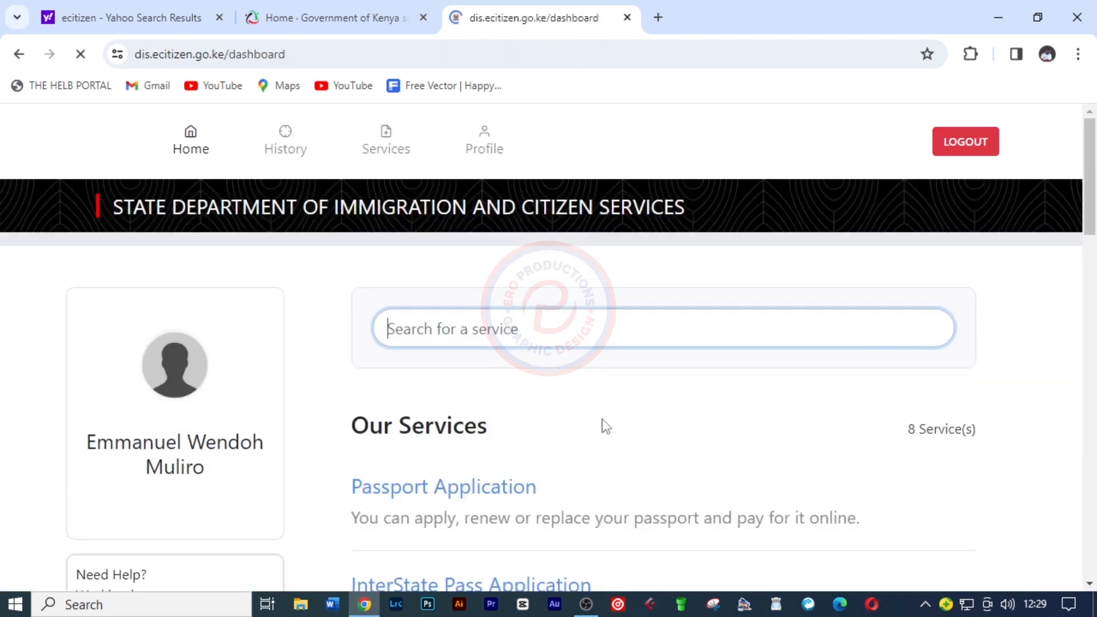
scroll(499, 383, down, 3)
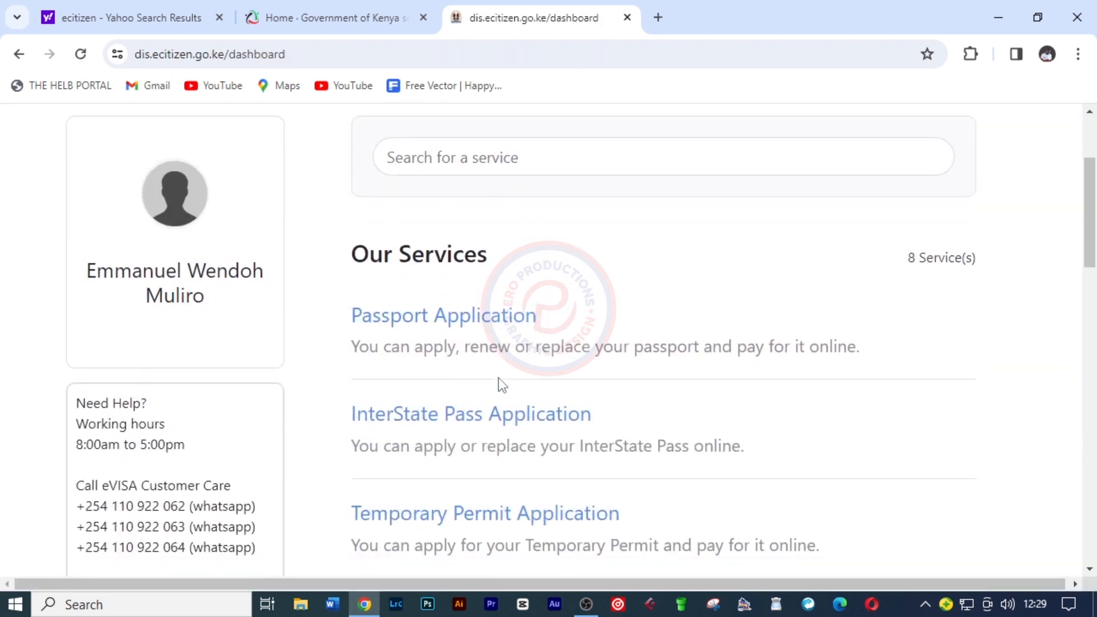
scroll(498, 379, down, 10)
scroll(500, 378, down, 10)
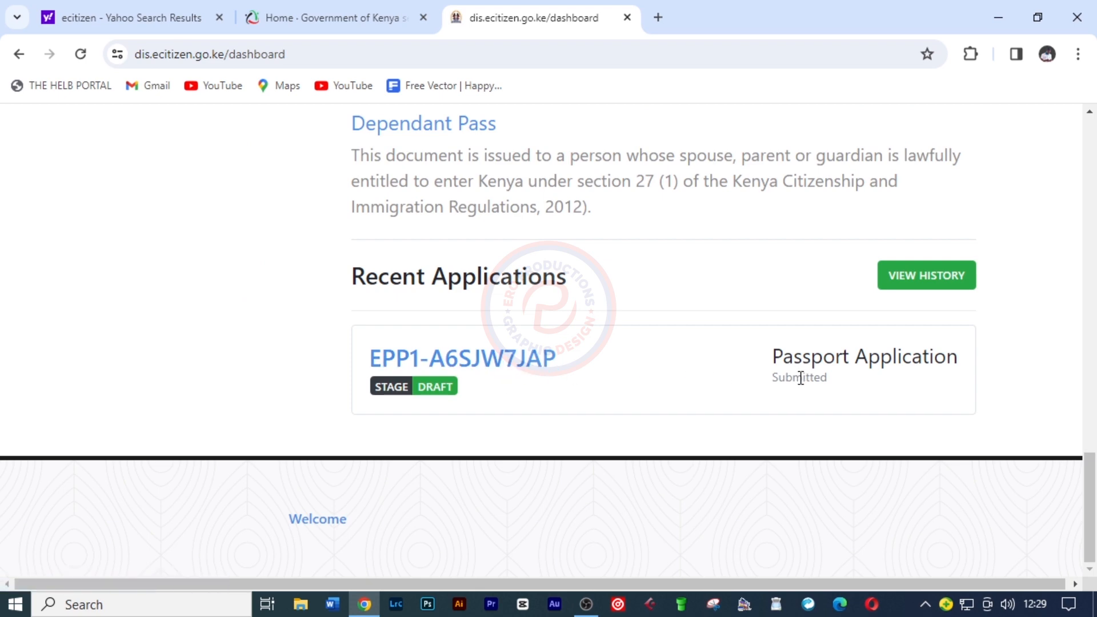
scroll(733, 382, up, 15)
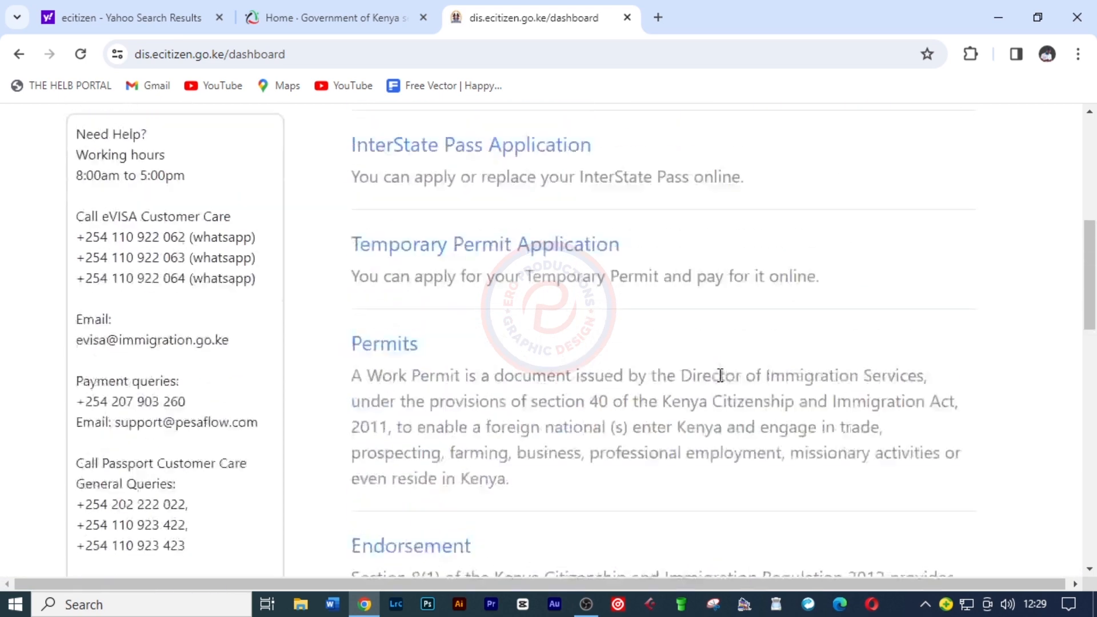
scroll(721, 375, down, 5)
click(452, 237)
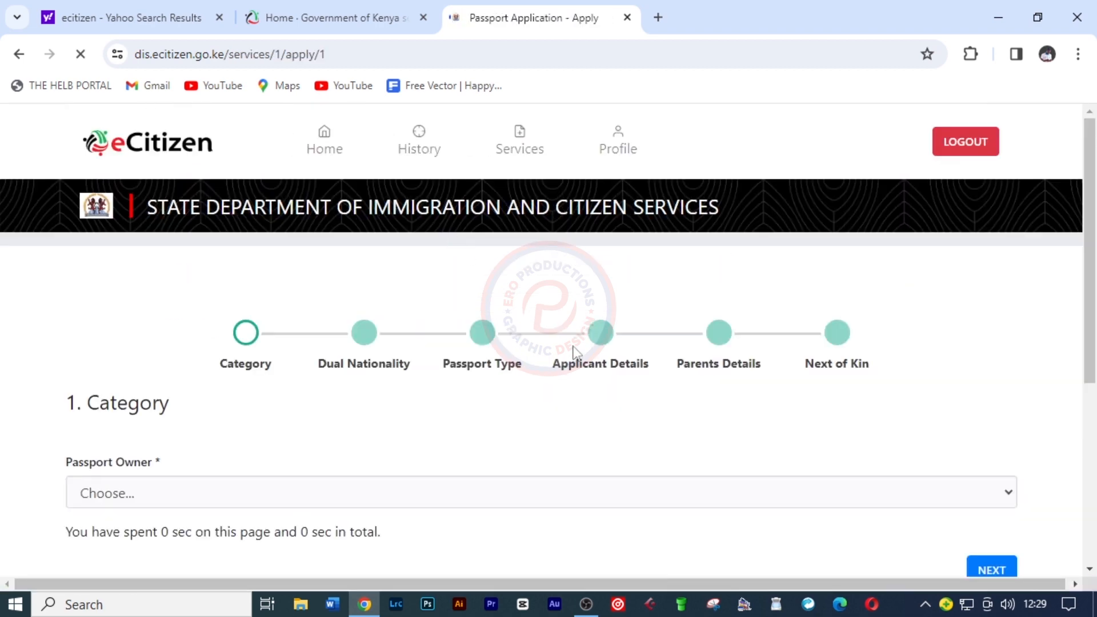
Set Passport Owner to 'Your Application' and advance to the Adult Application Instructions step
scroll(508, 383, down, 3)
click(123, 323)
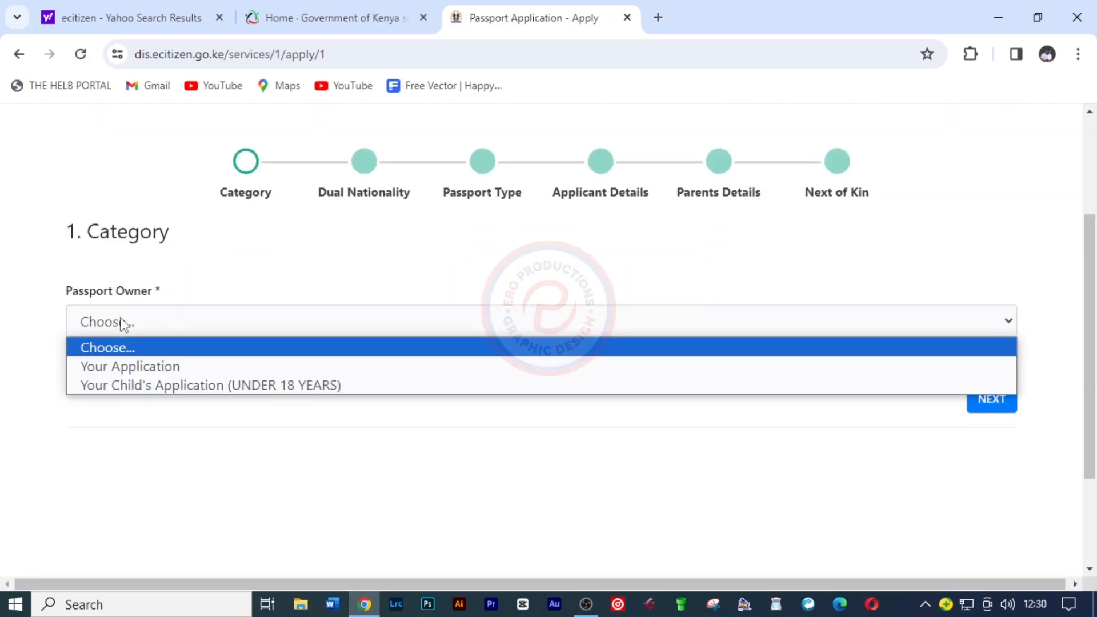
click(158, 367)
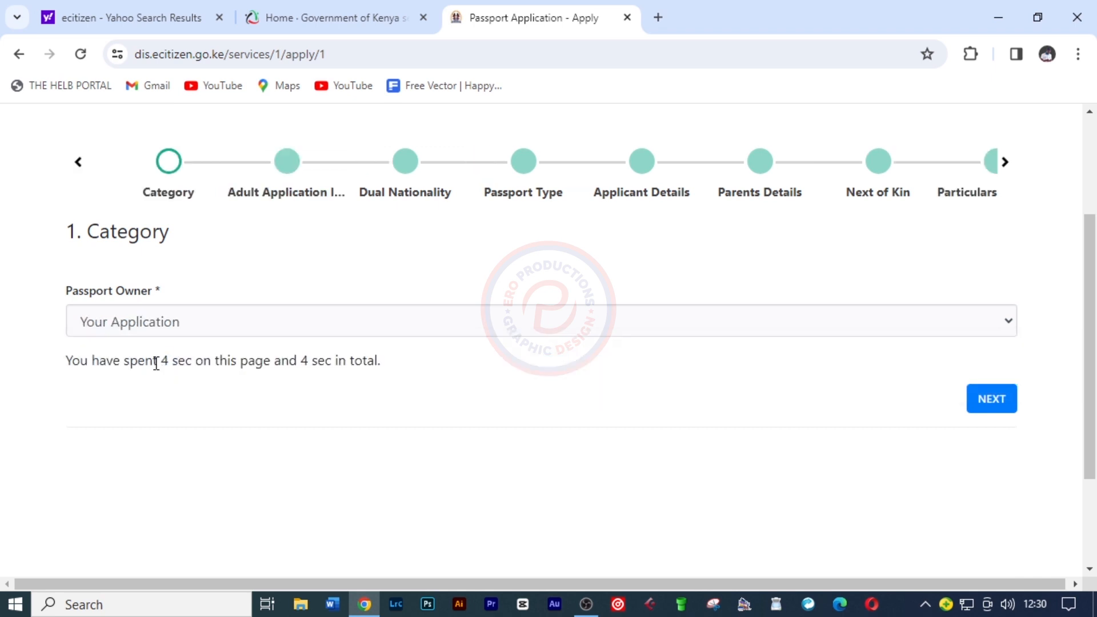
click(984, 394)
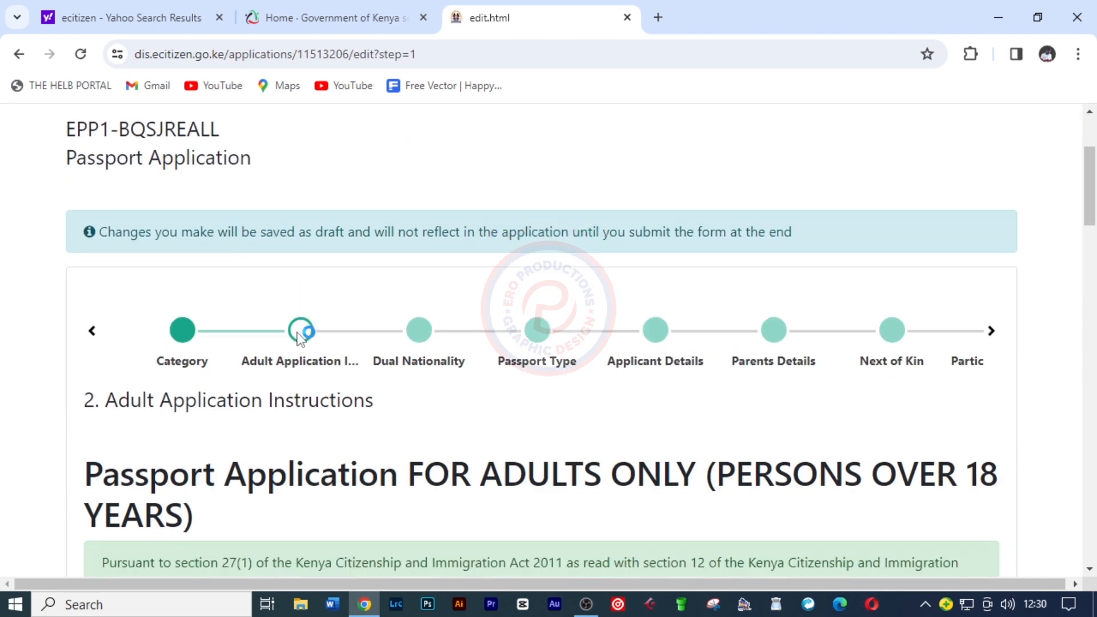
Review the Passport Fees table and warnings, then continue to the Dual Nationality step
scroll(298, 338, up, 2)
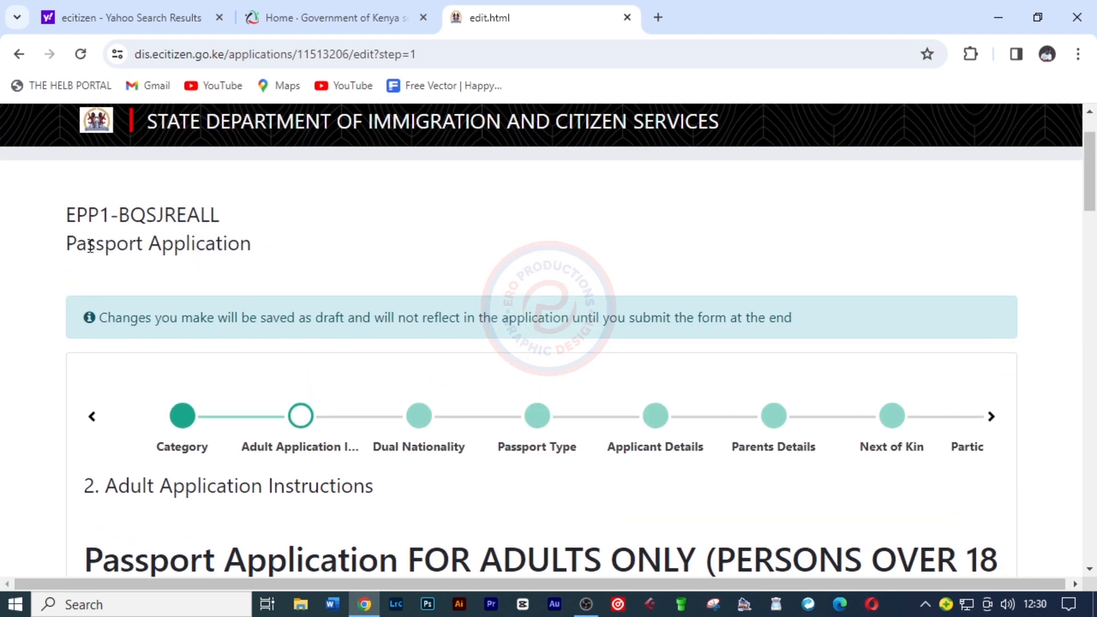
scroll(286, 316, down, 5)
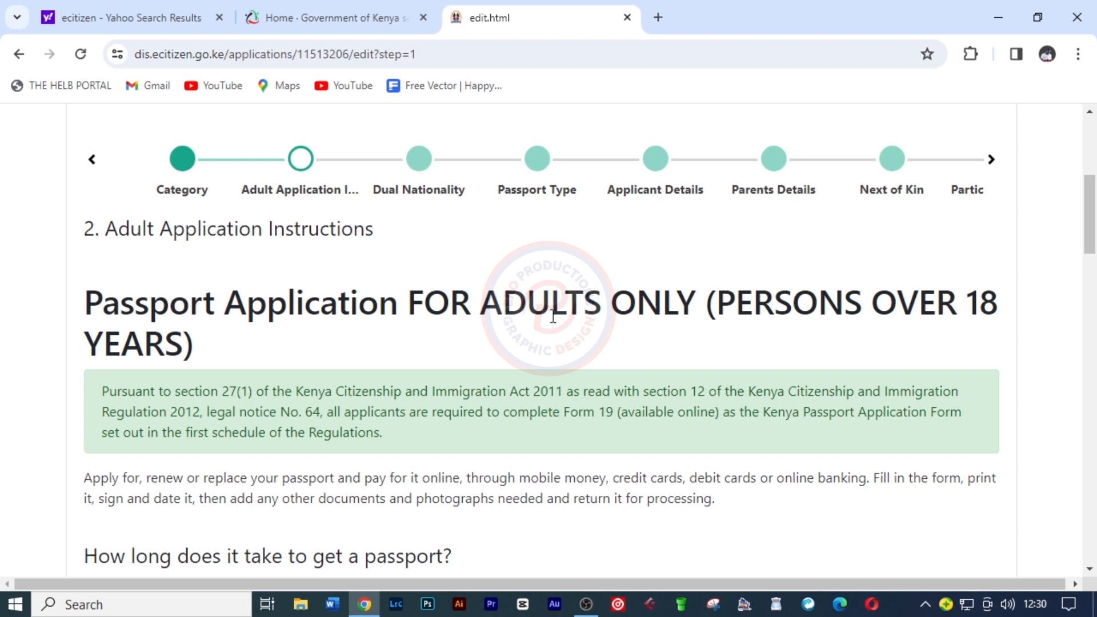
scroll(295, 340, down, 4)
scroll(294, 338, down, 3)
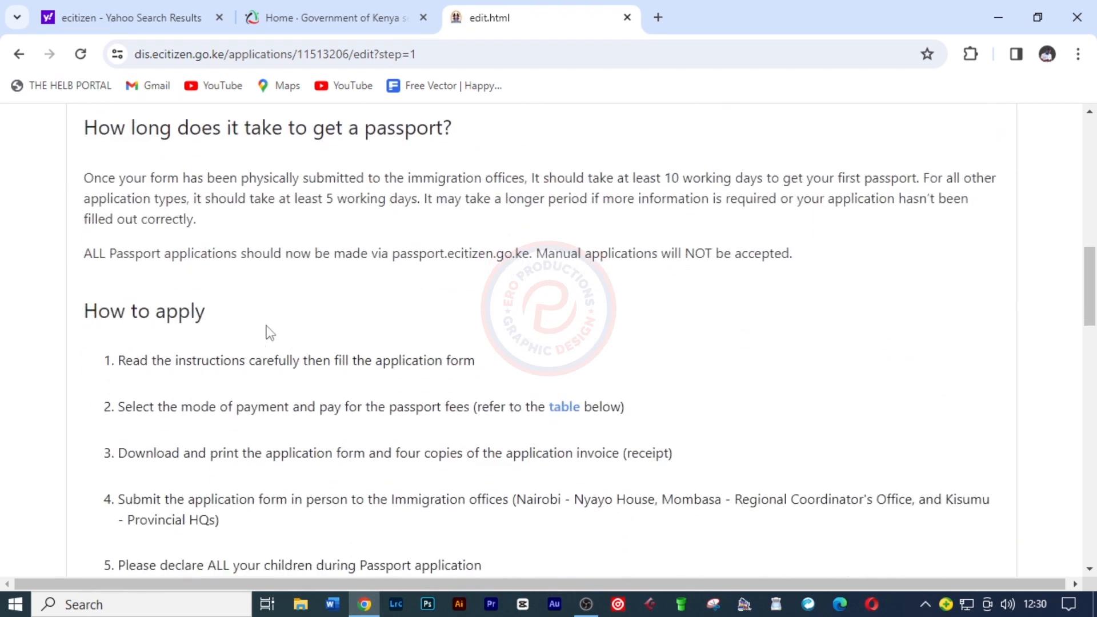
drag(84, 316, 269, 318)
scroll(372, 297, down, 8)
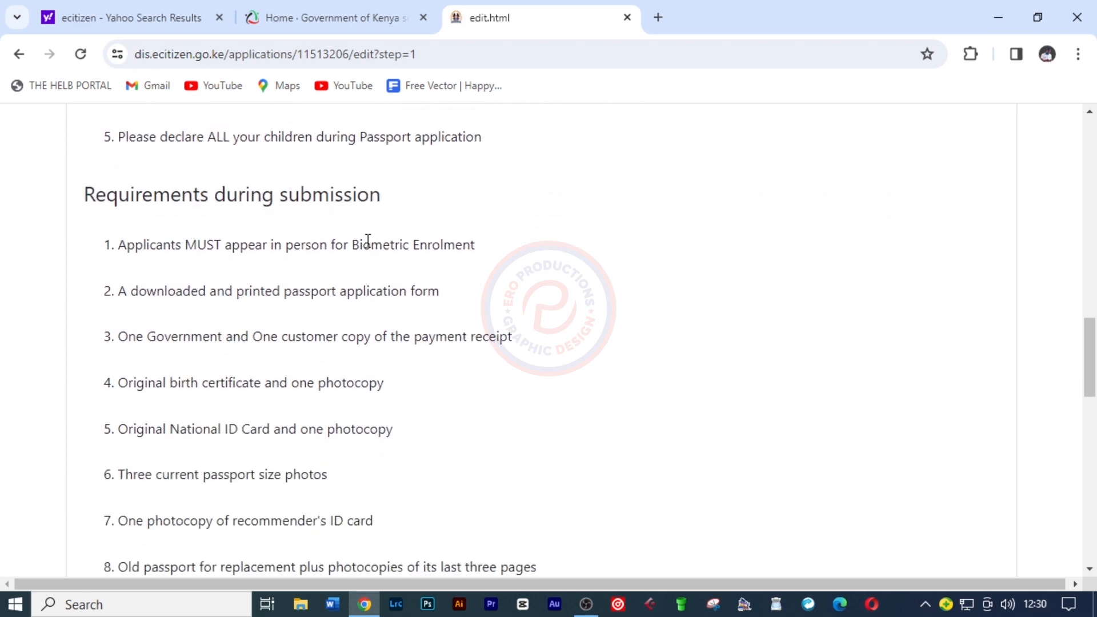
scroll(369, 245, down, 2)
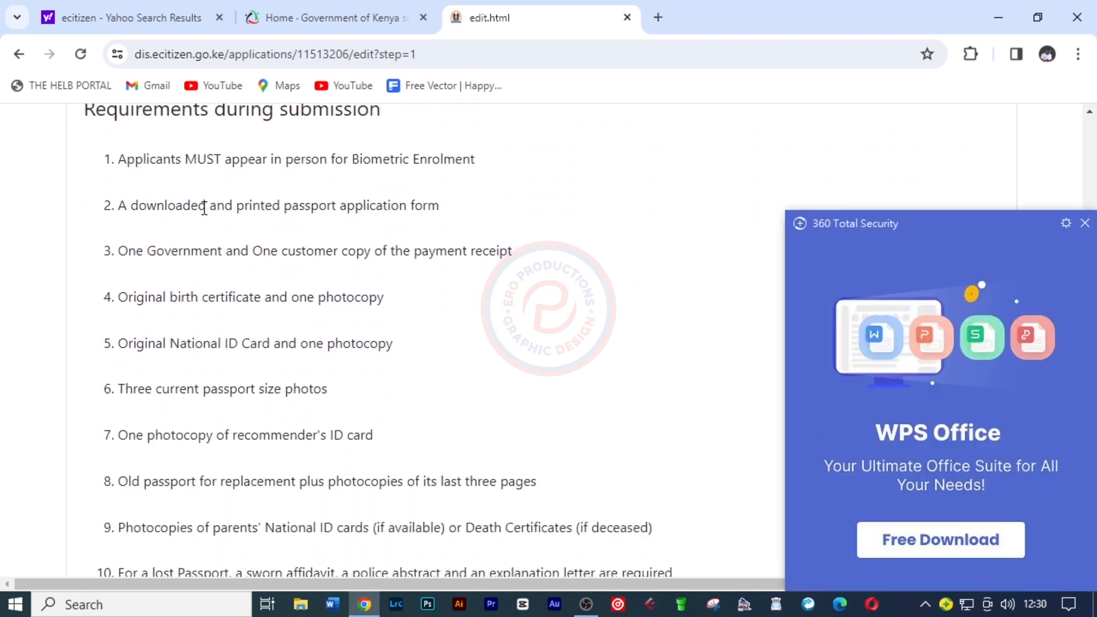
scroll(237, 303, down, 8)
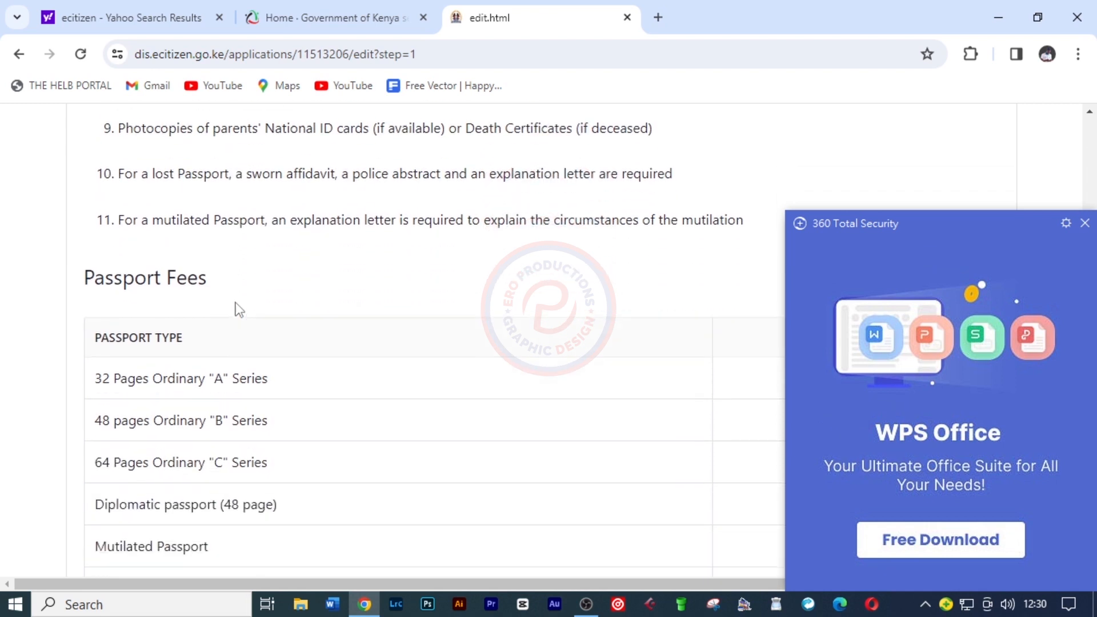
click(1086, 223)
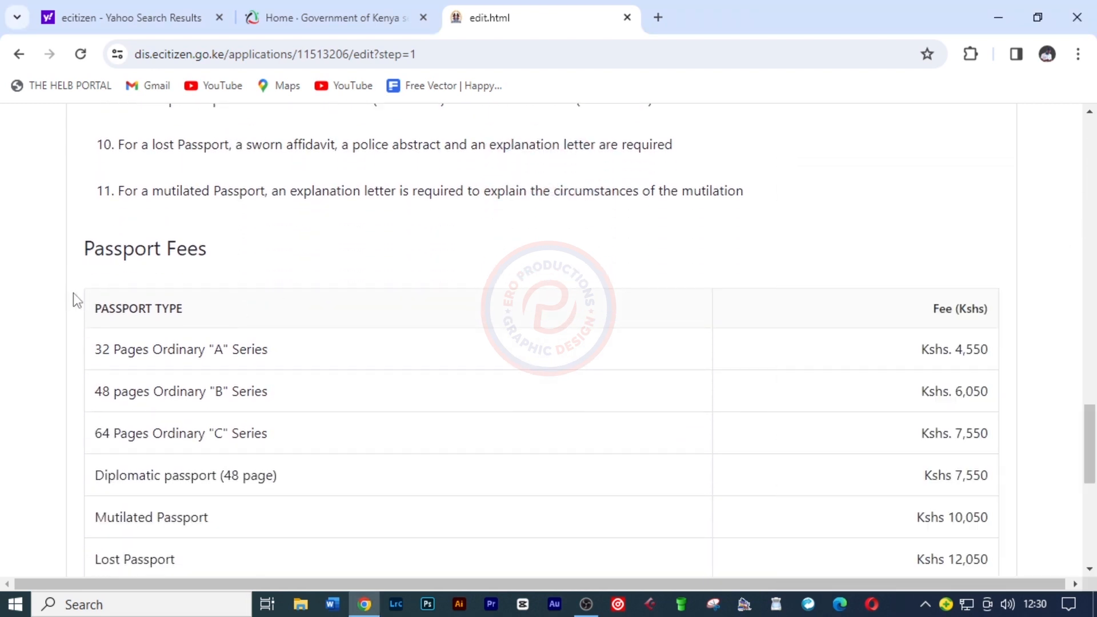
scroll(200, 280, down, 2)
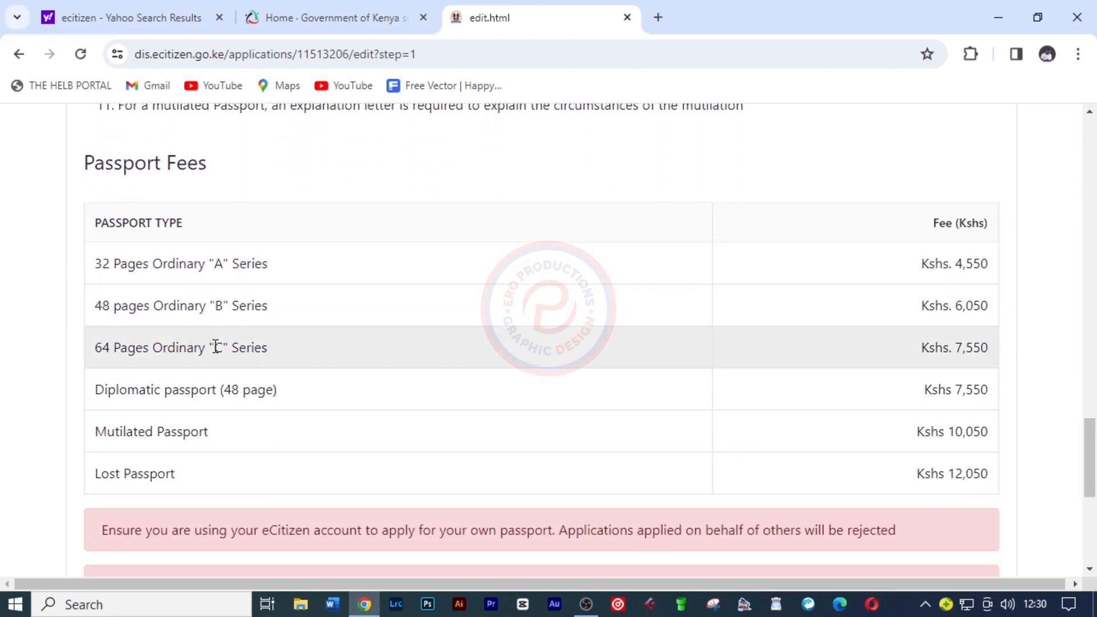
scroll(303, 411, down, 5)
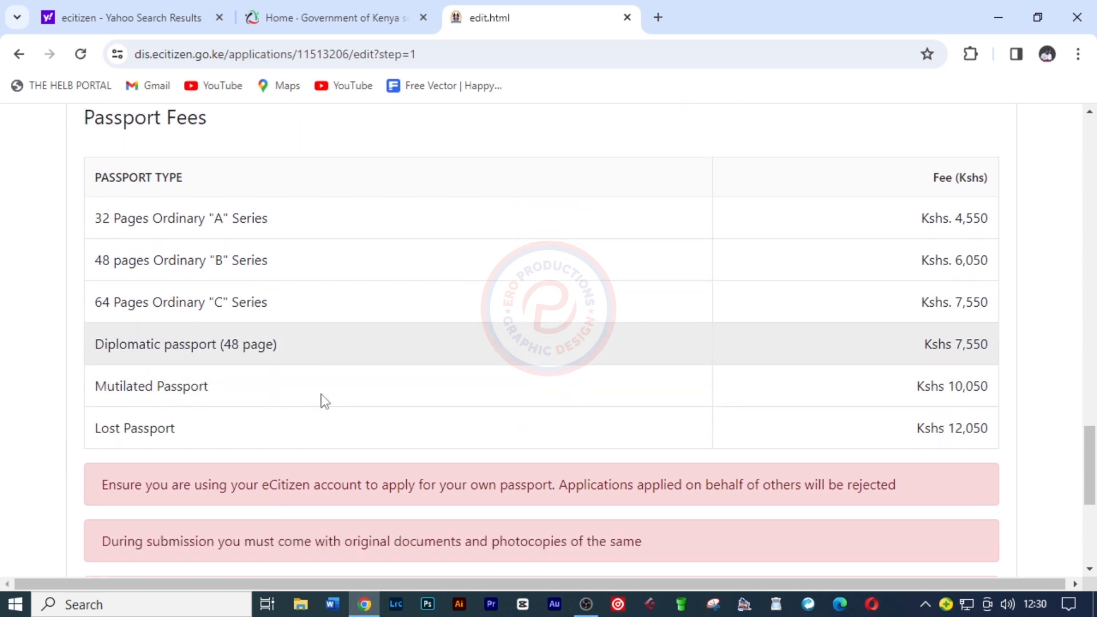
click(973, 483)
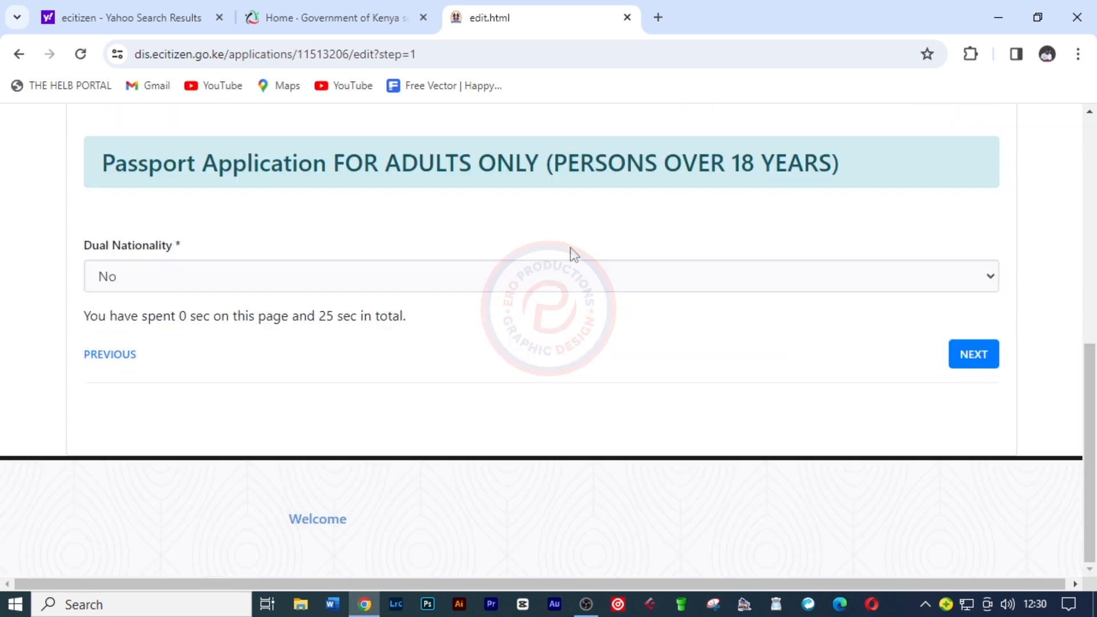
Keep Dual Nationality as No and choose an Ordinary passport, Replacement of Previous Passport
click(201, 280)
click(131, 332)
click(970, 357)
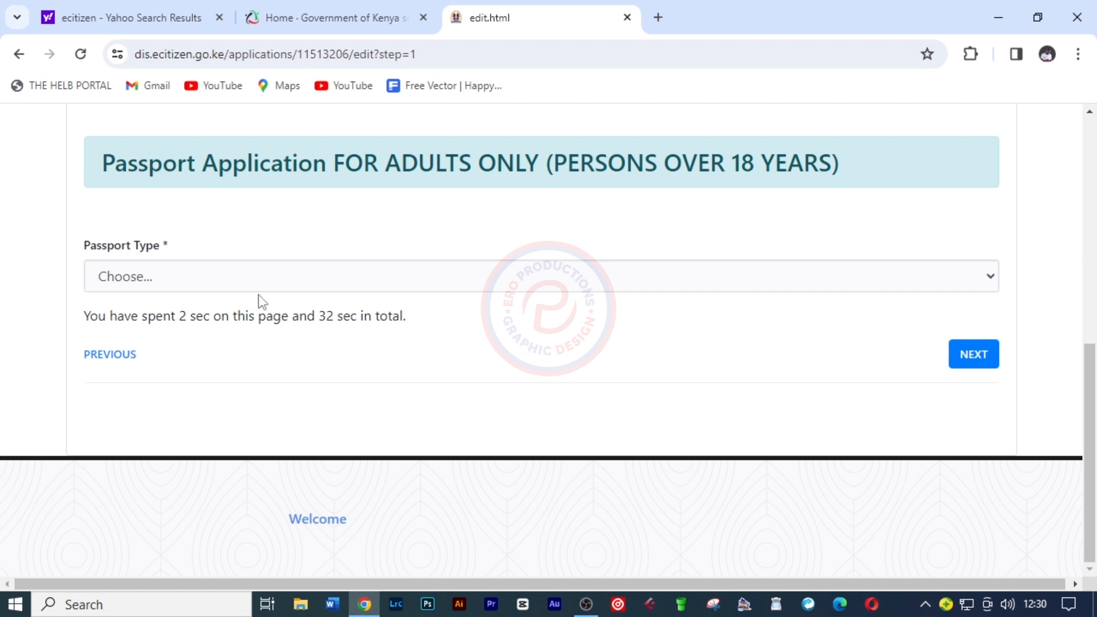
click(153, 279)
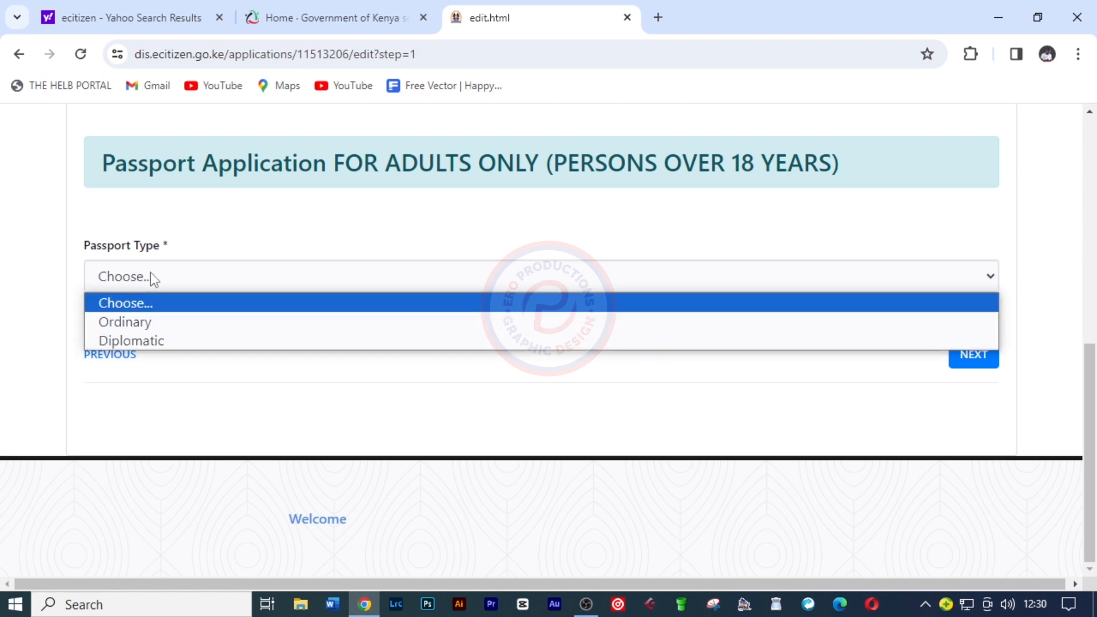
click(140, 321)
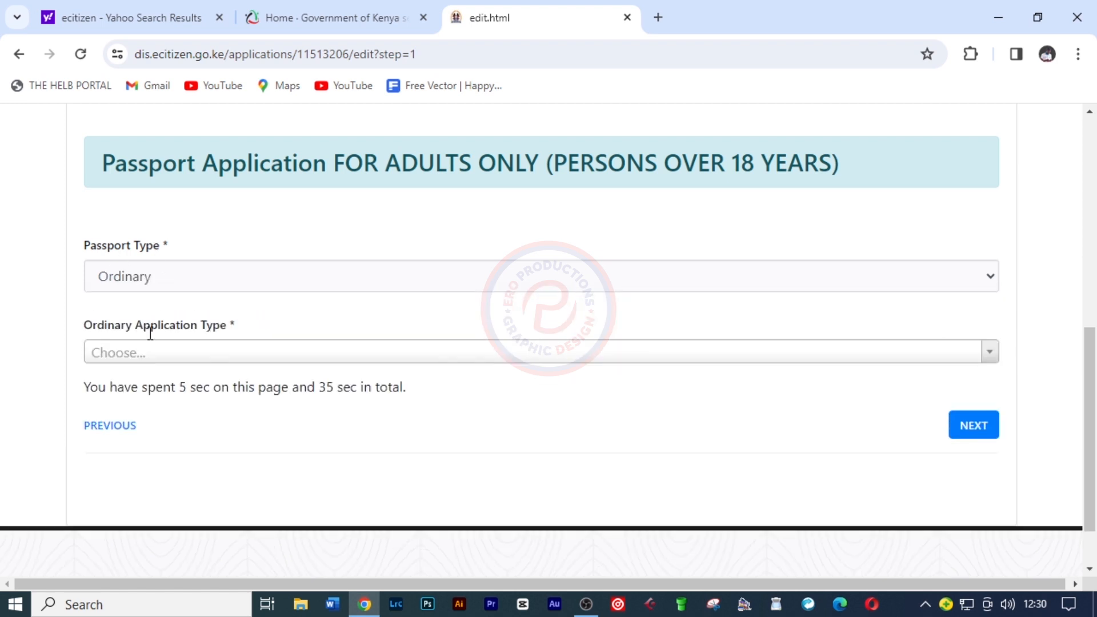
click(208, 359)
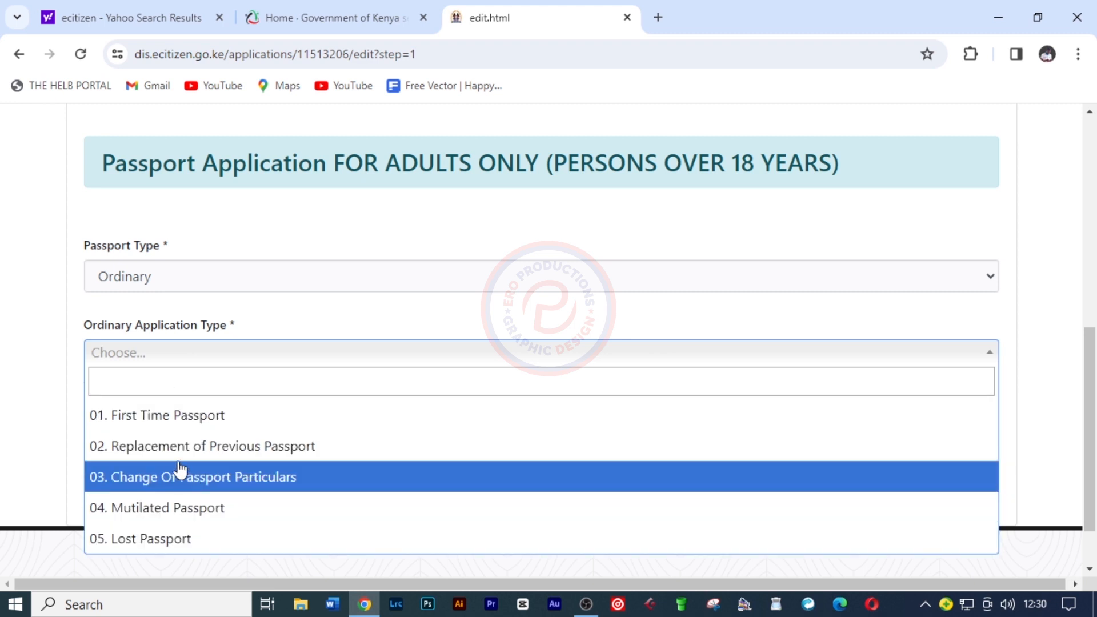
click(210, 446)
Choose 50 pages Ordinary 'B' Series, enter the previous passport and immigration file numbers, and continue
scroll(517, 405, down, 1)
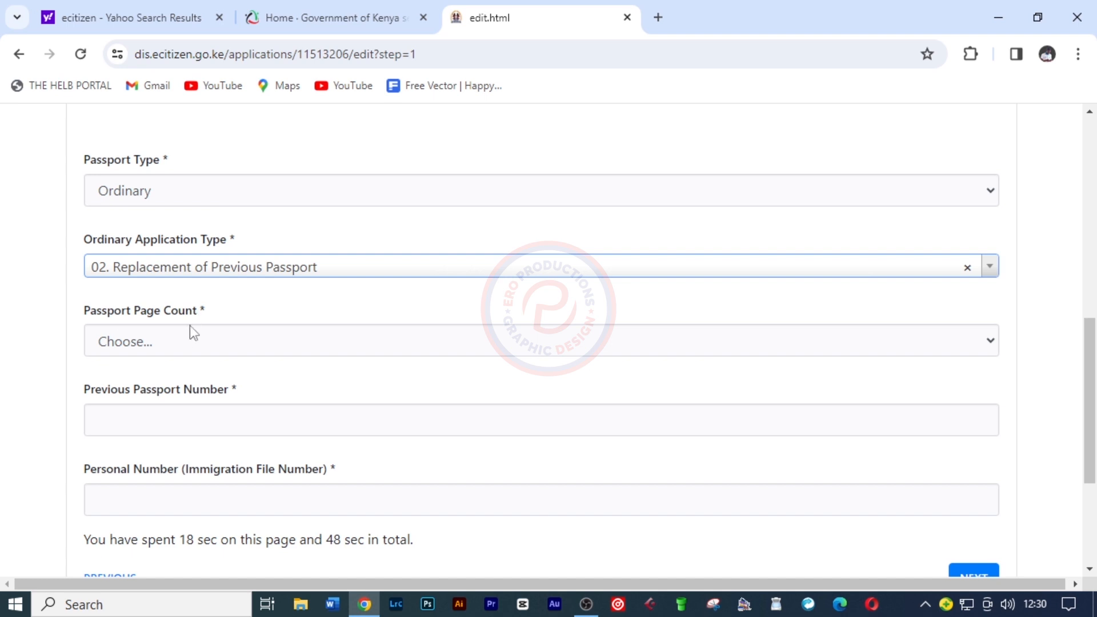
click(183, 345)
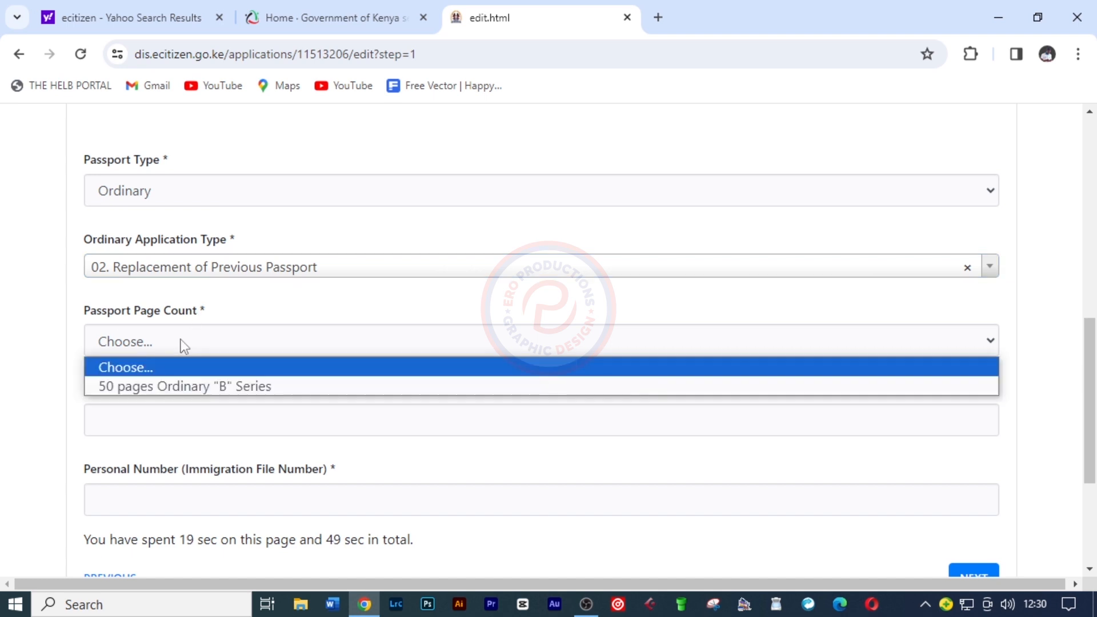
click(262, 384)
scroll(262, 381, down, 1)
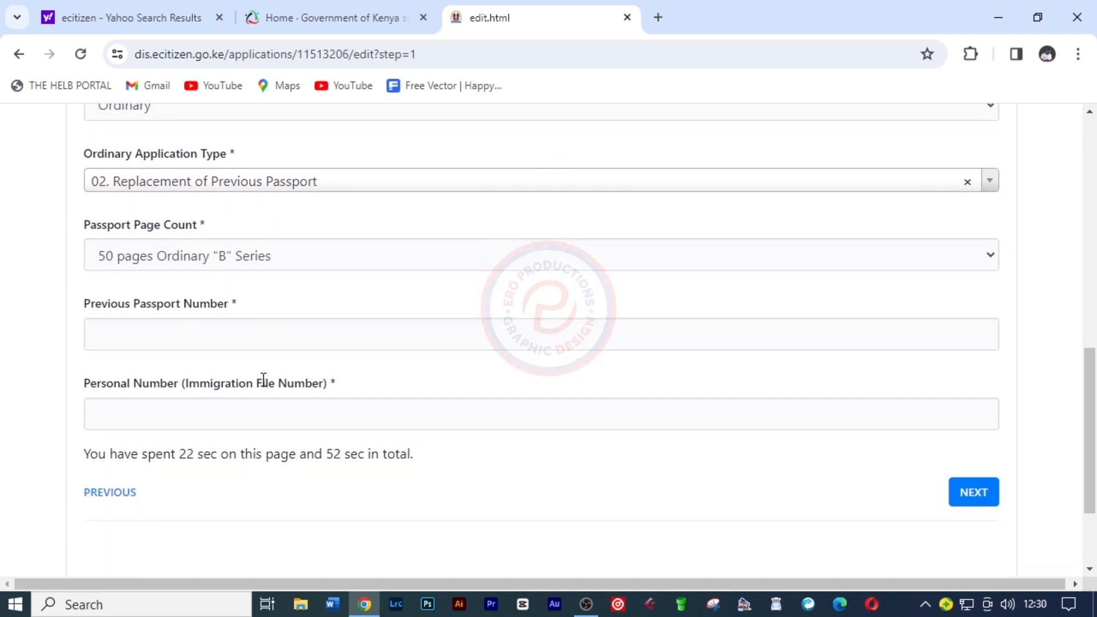
click(147, 333)
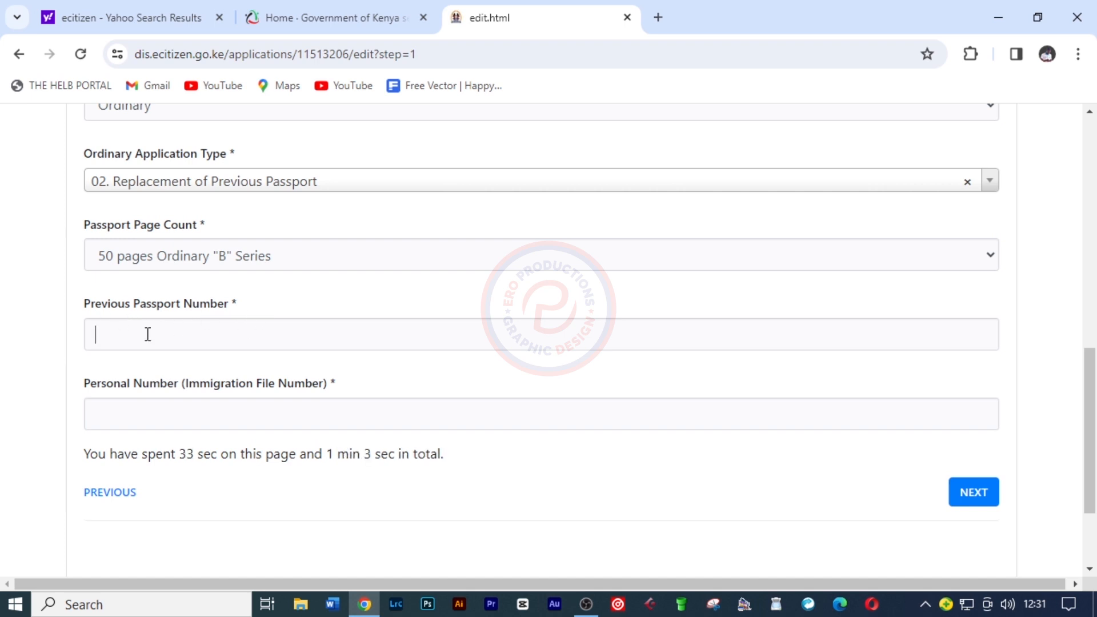
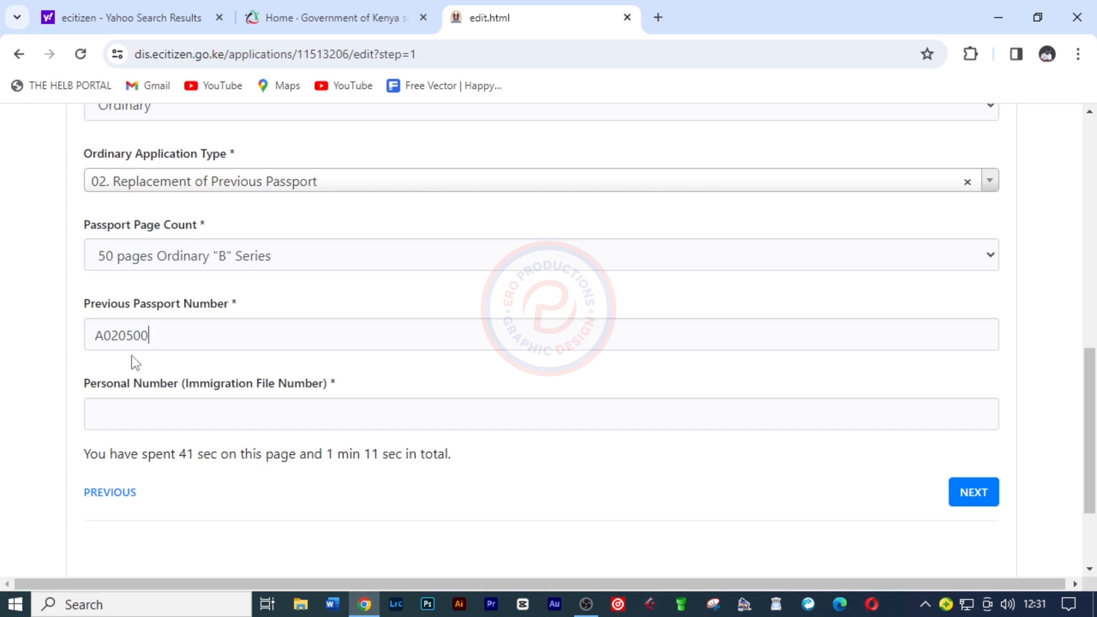
click(230, 409)
scroll(809, 484, down, 2)
click(967, 365)
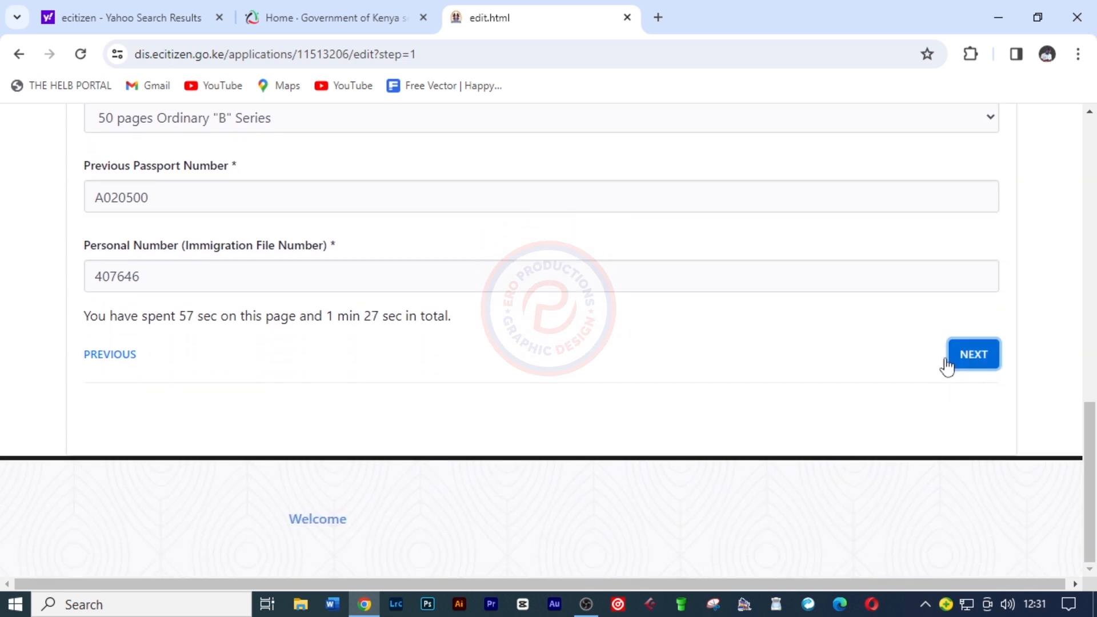
Choose Kisumu KE as the passport submission location
scroll(497, 403, up, 4)
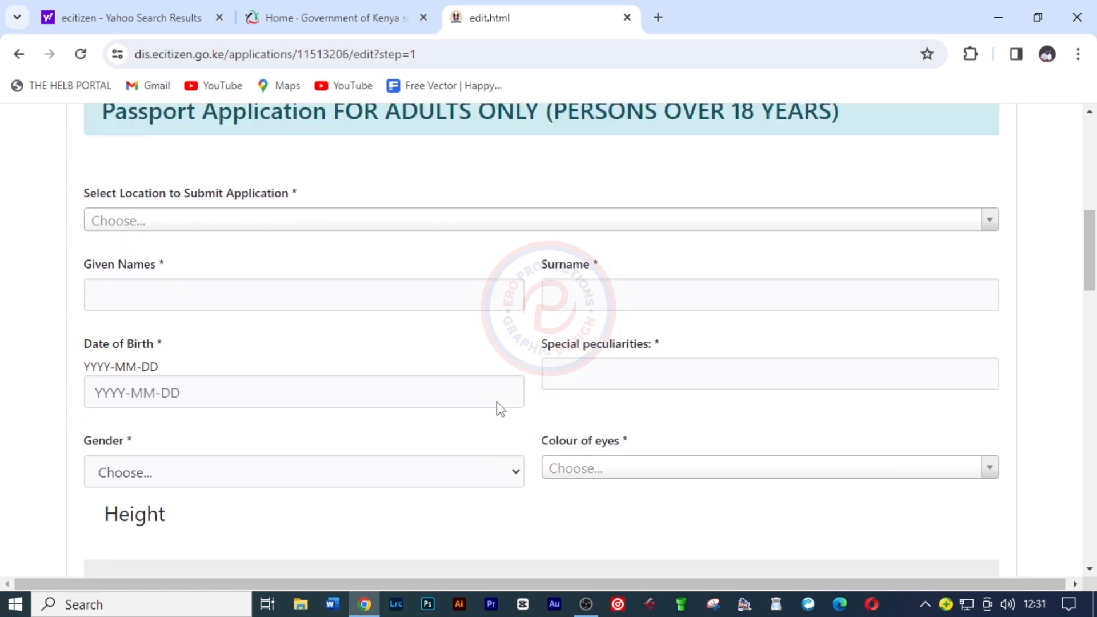
scroll(495, 400, up, 1)
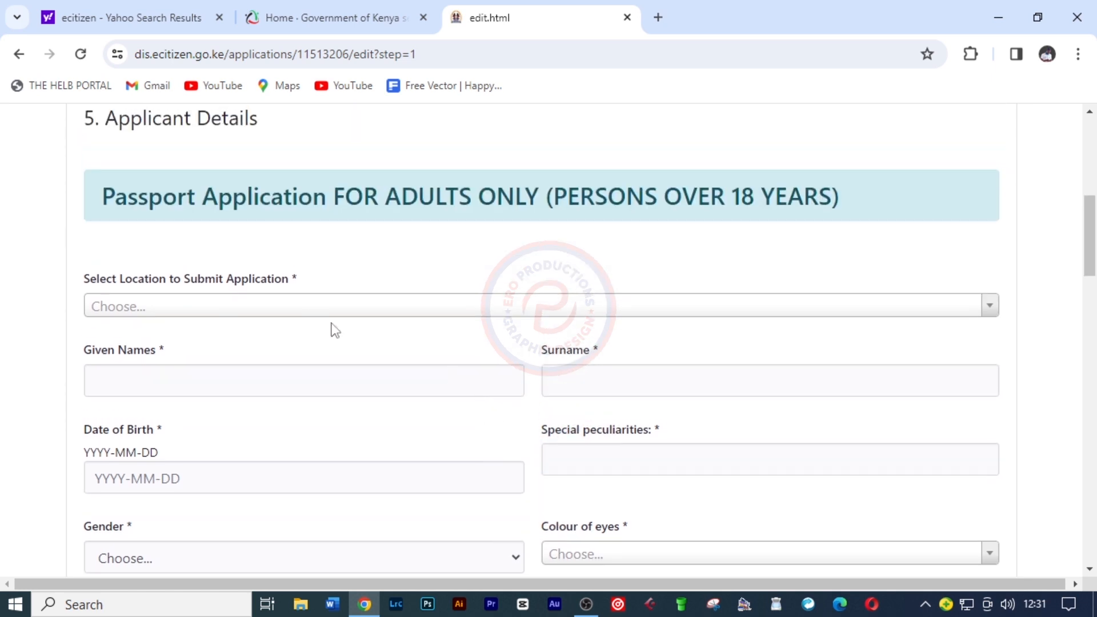
click(217, 307)
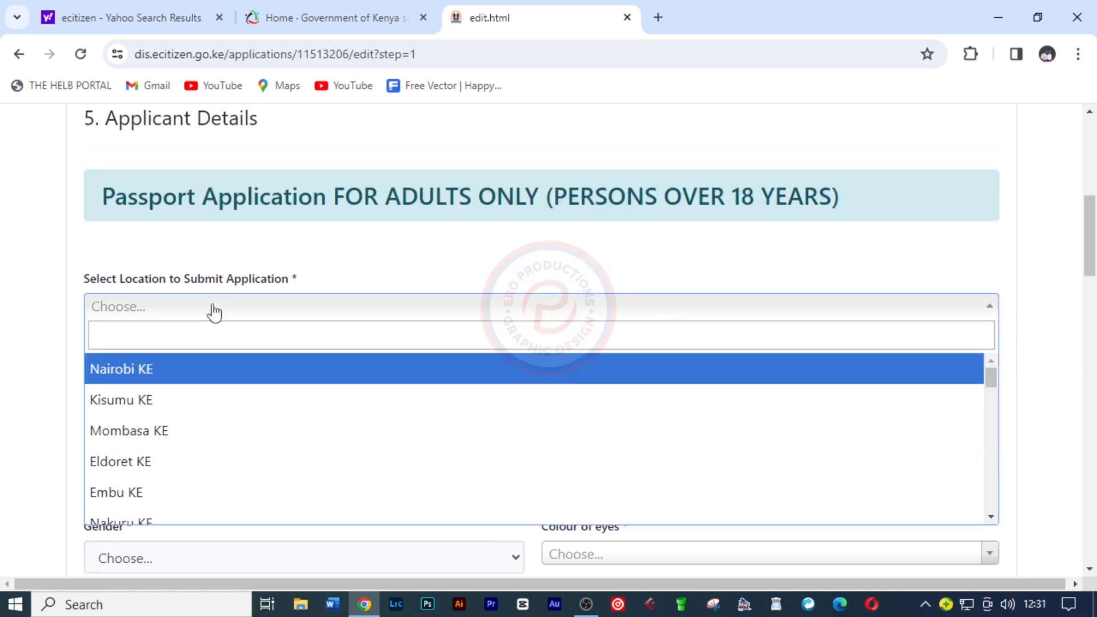
click(215, 311)
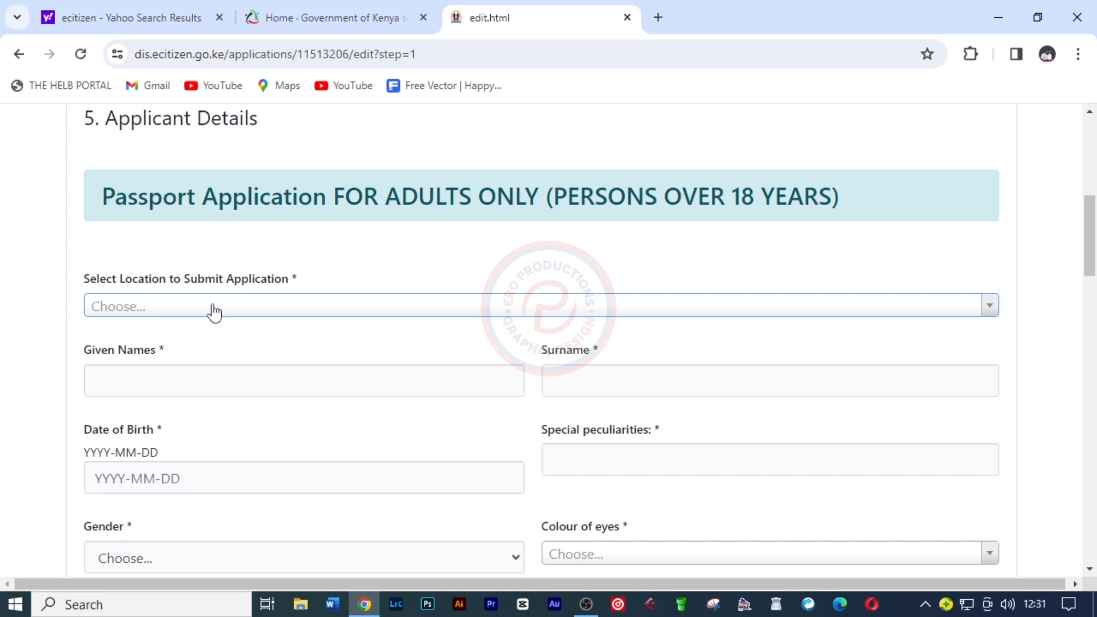
click(215, 312)
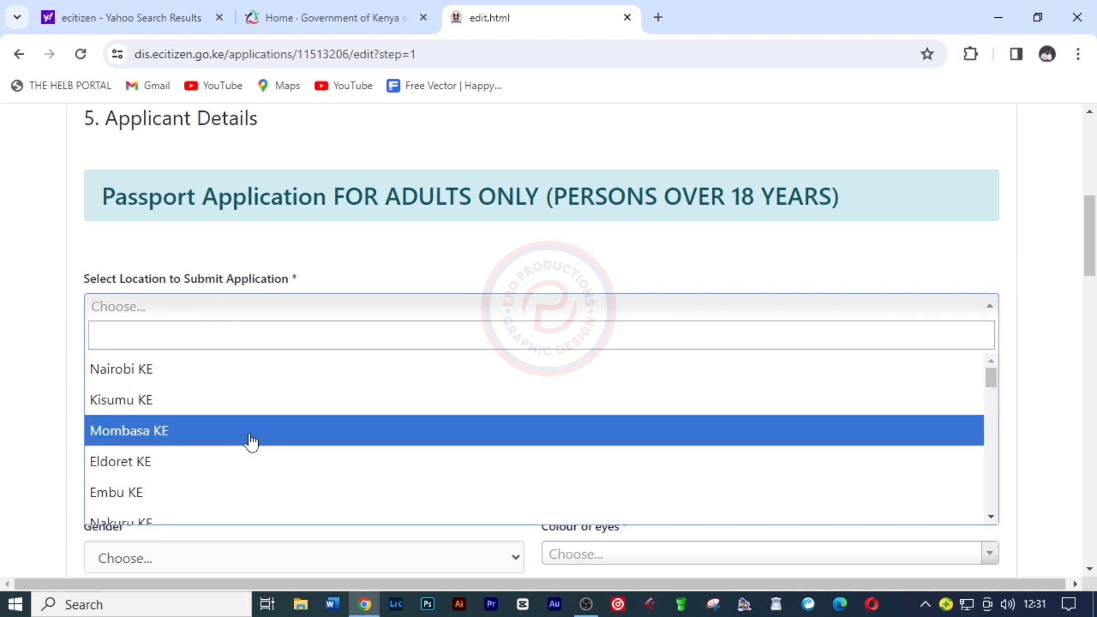
scroll(172, 454, down, 2)
scroll(163, 457, up, 2)
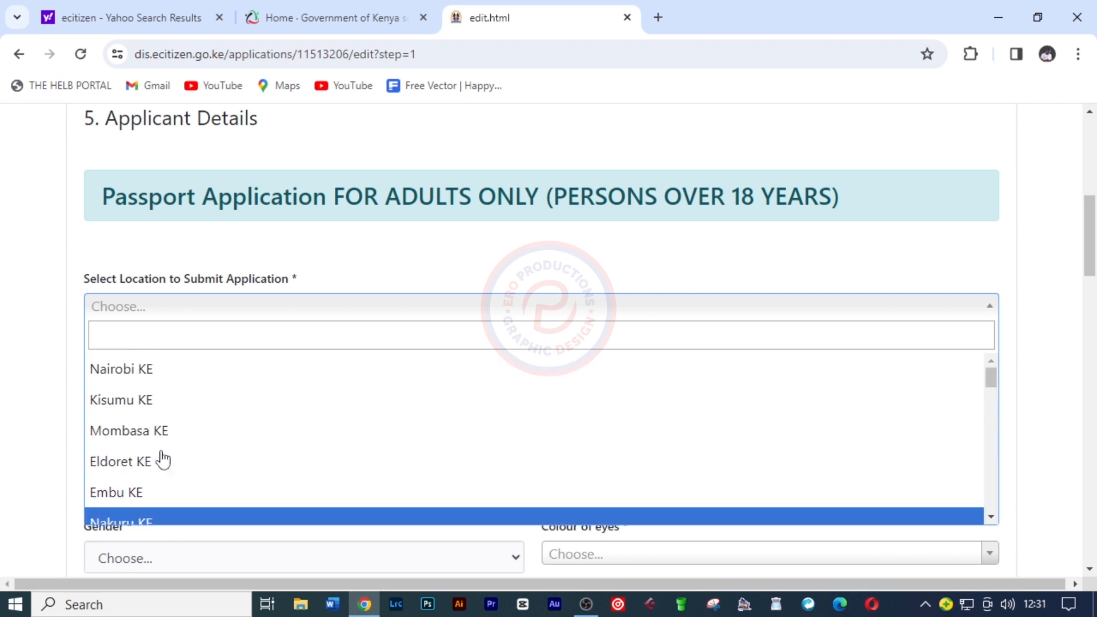
click(122, 407)
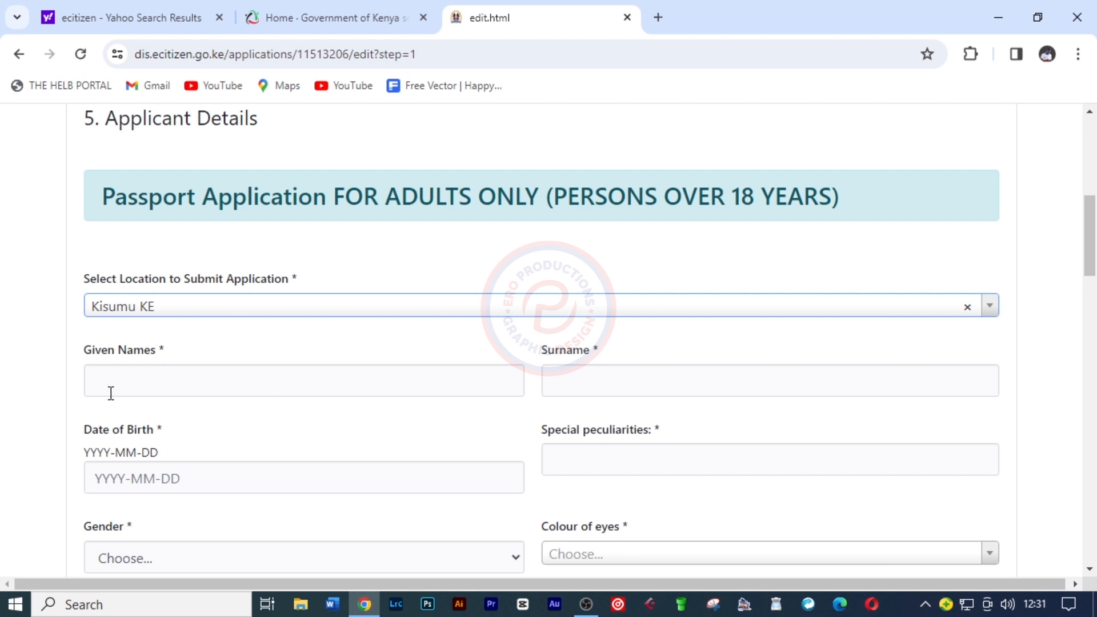
Enter the applicant's given names, surname, and date of birth, with special peculiarities NONE
click(161, 386)
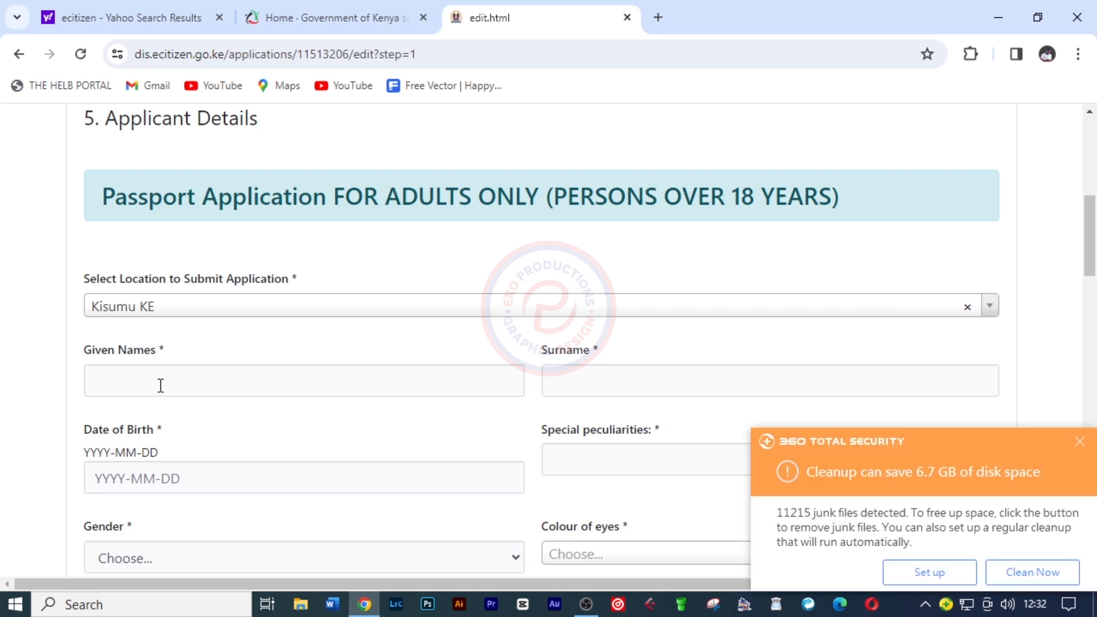
click(1083, 449)
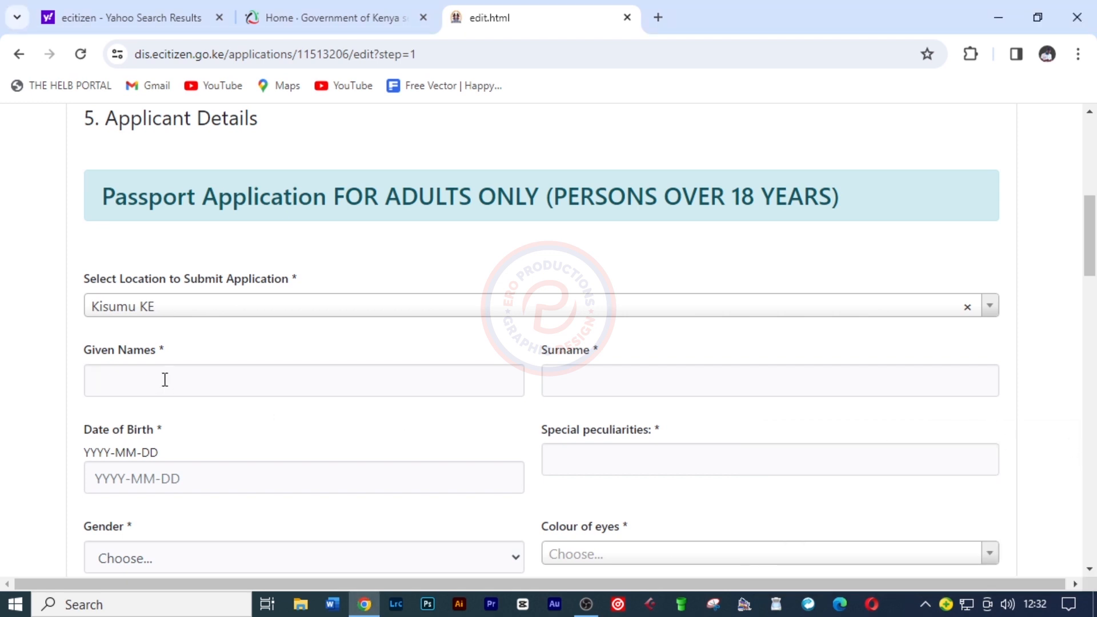
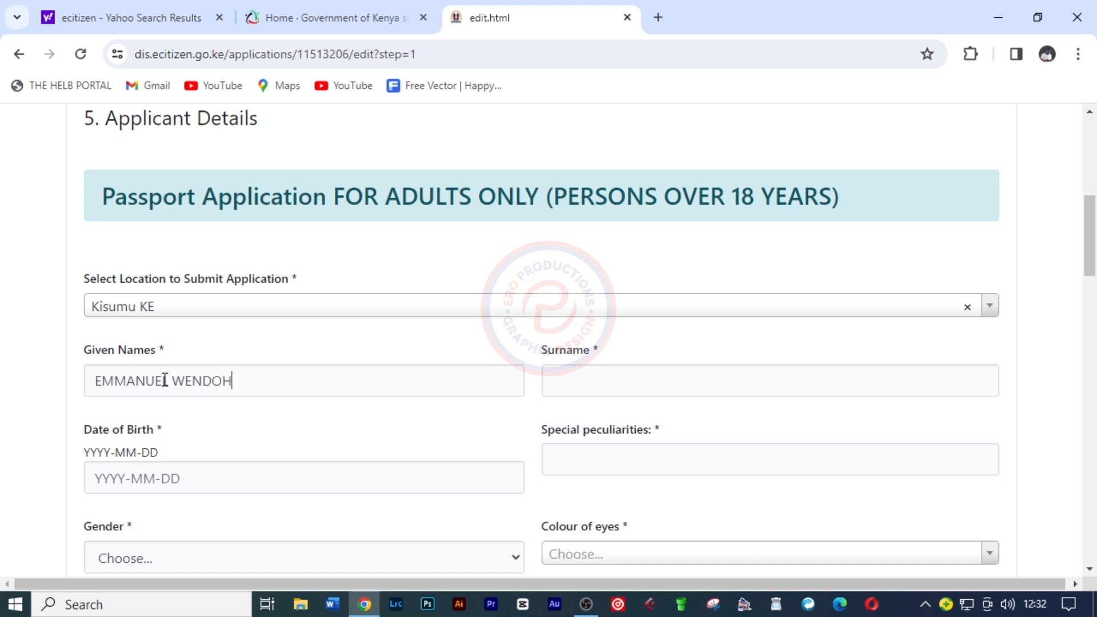
click(562, 383)
scroll(452, 389, down, 1)
click(175, 392)
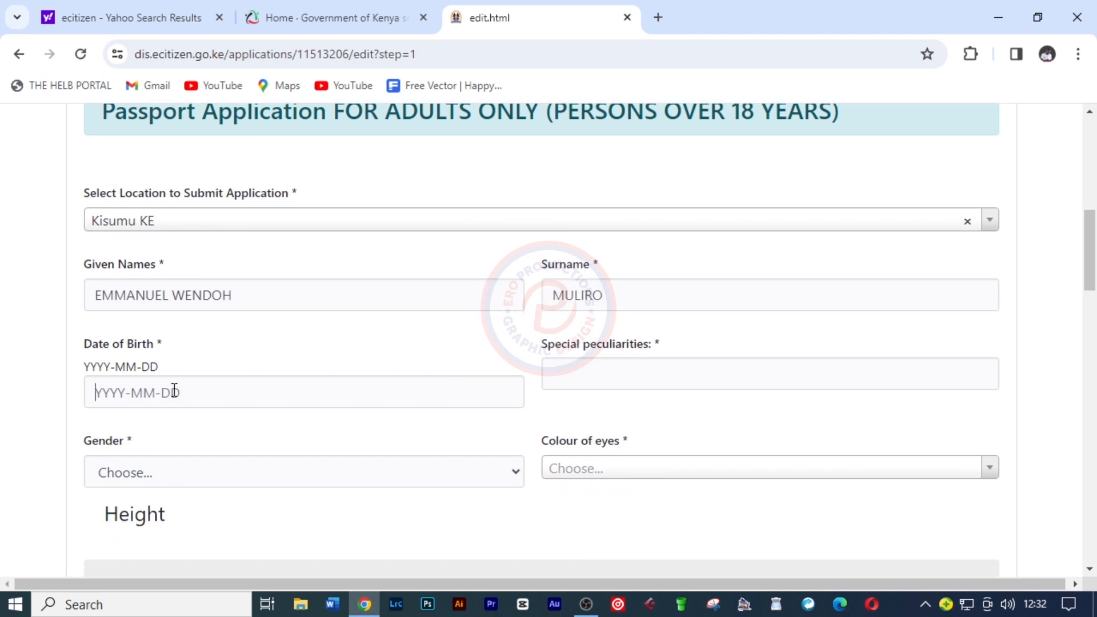
click(591, 379)
text(NONE)
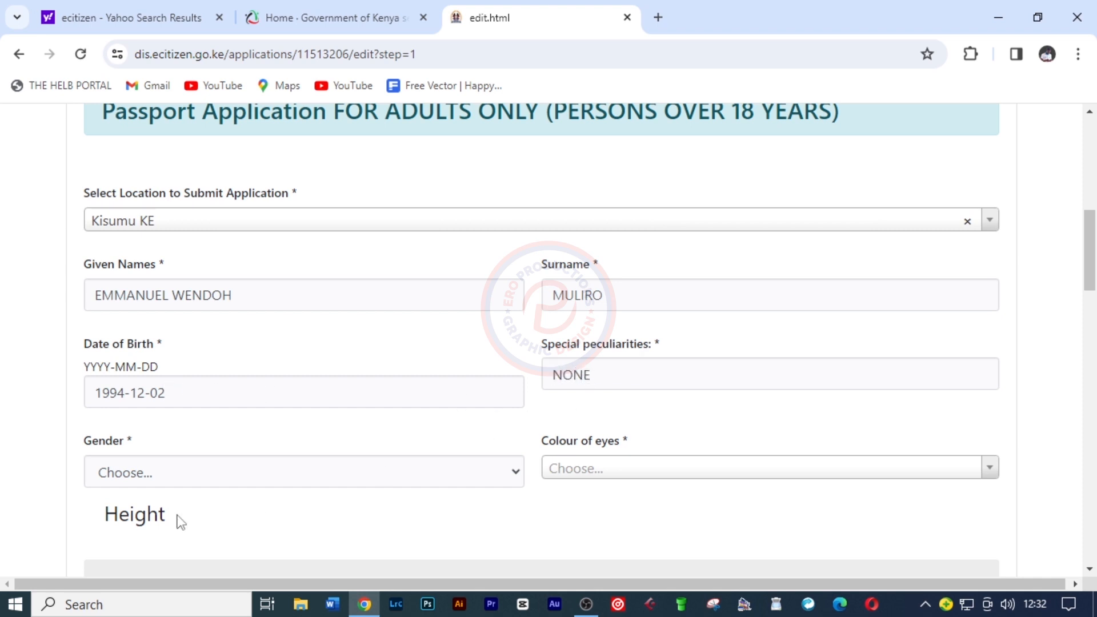
click(142, 474)
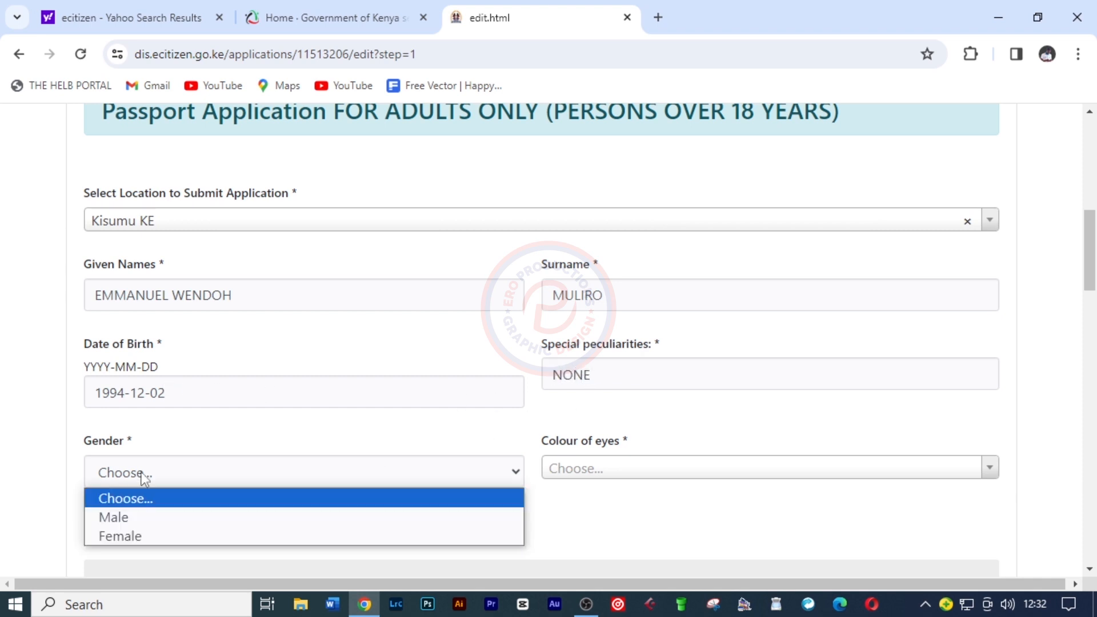
Set the applicant's gender to Male and eye colour to Black
click(140, 495)
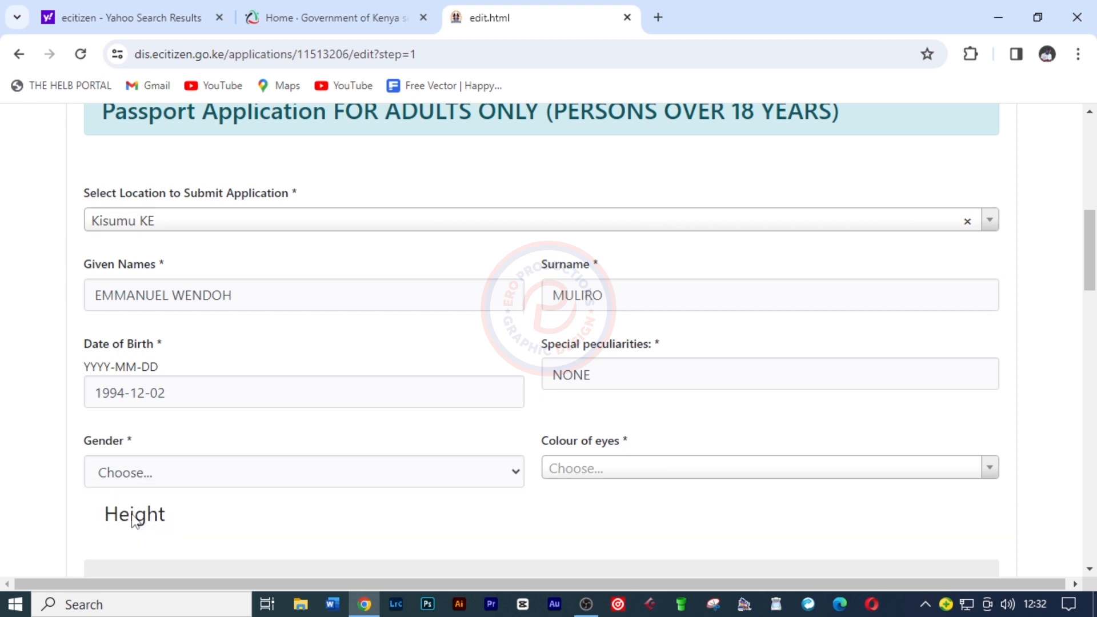
click(593, 467)
click(588, 335)
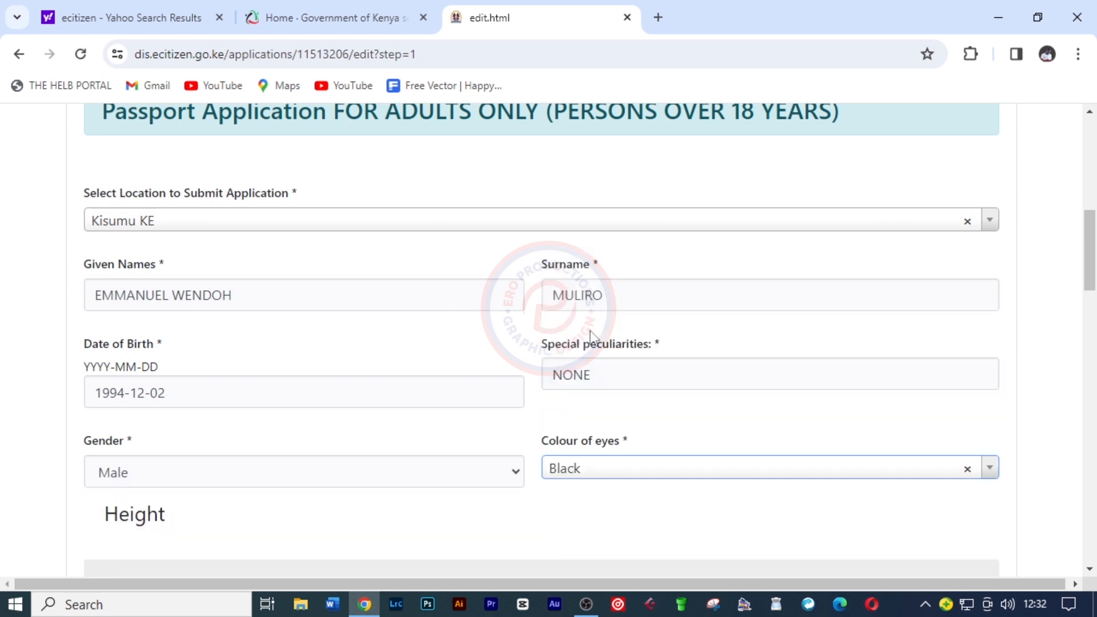
Set the applicant's height to 4feet 1inches
scroll(349, 465, down, 2)
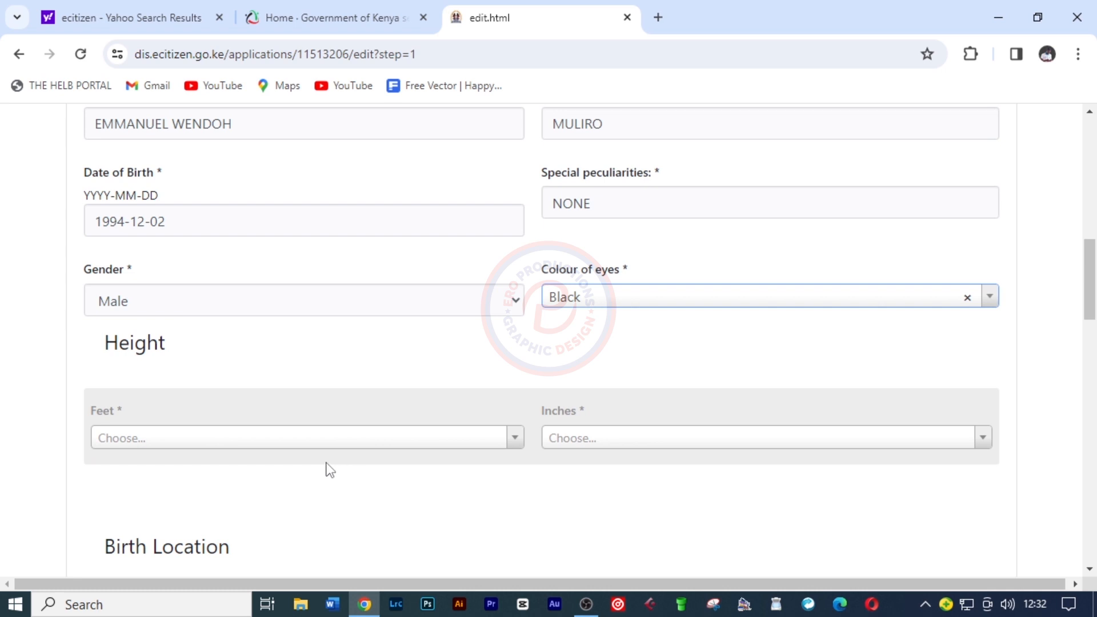
click(209, 447)
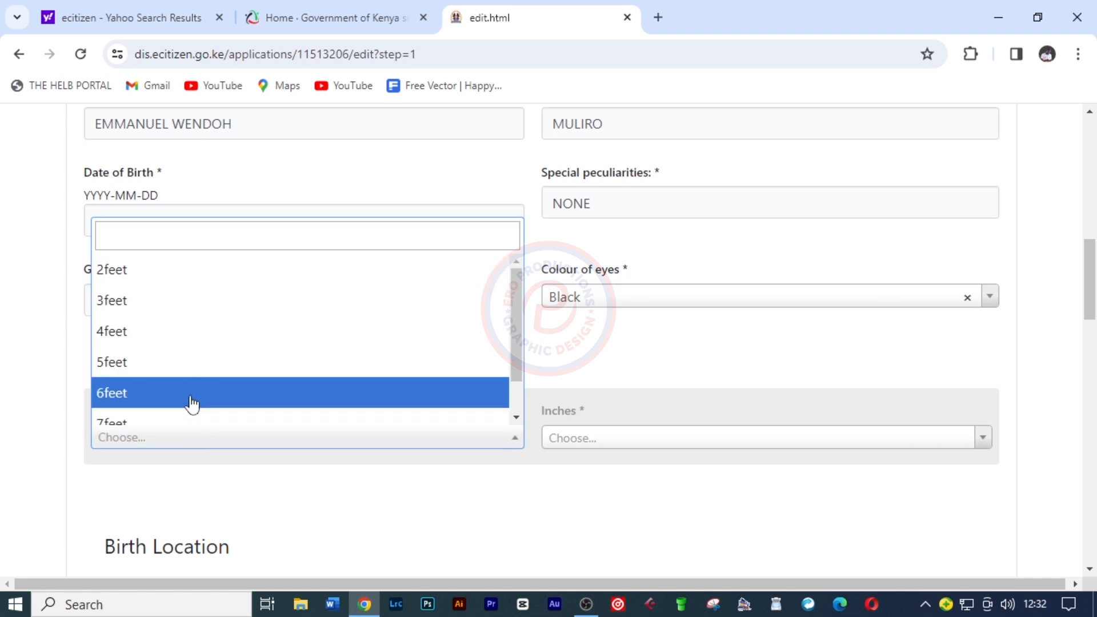
click(147, 340)
click(609, 451)
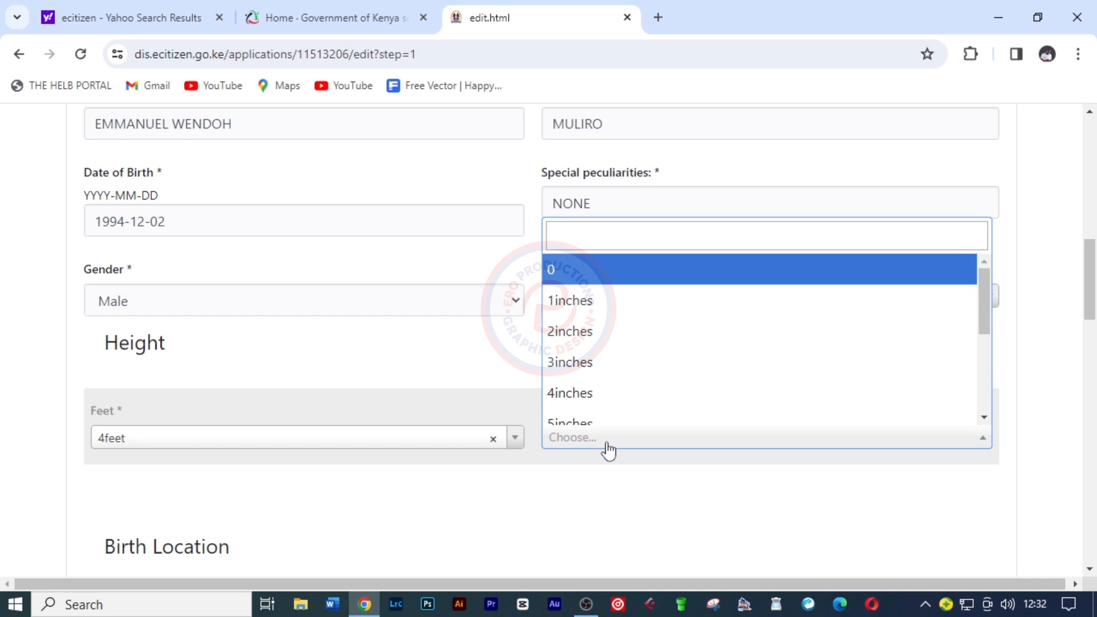
click(596, 316)
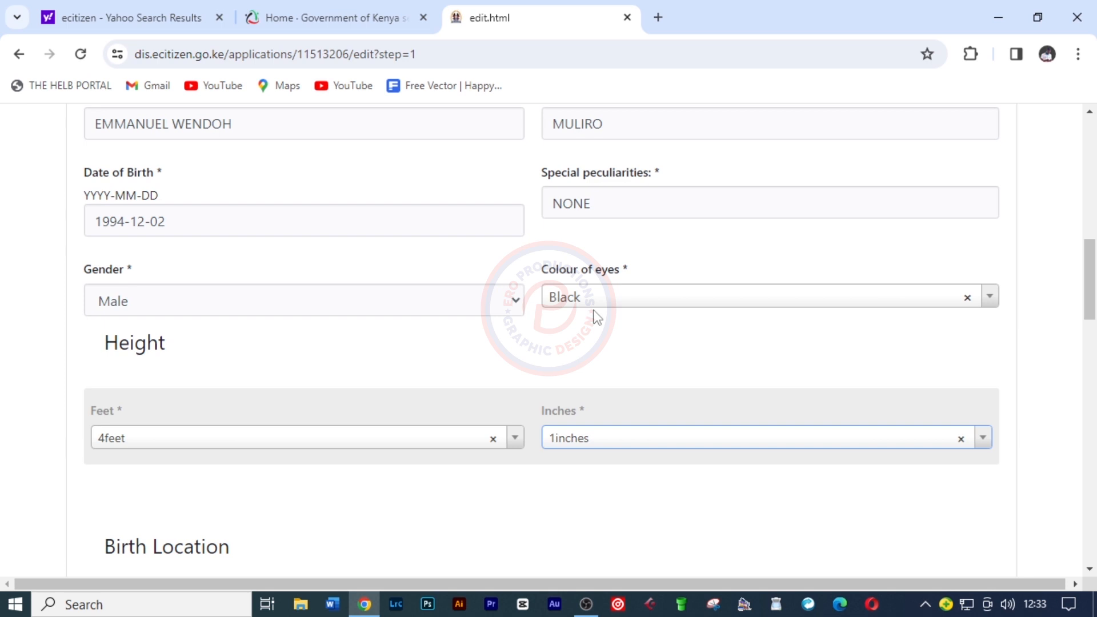
Record birth in Kenya, KAKAMEGA county, place of birth KAKAMEGA, with citizenship by Kuzaliwa / Birth
scroll(583, 333, down, 3)
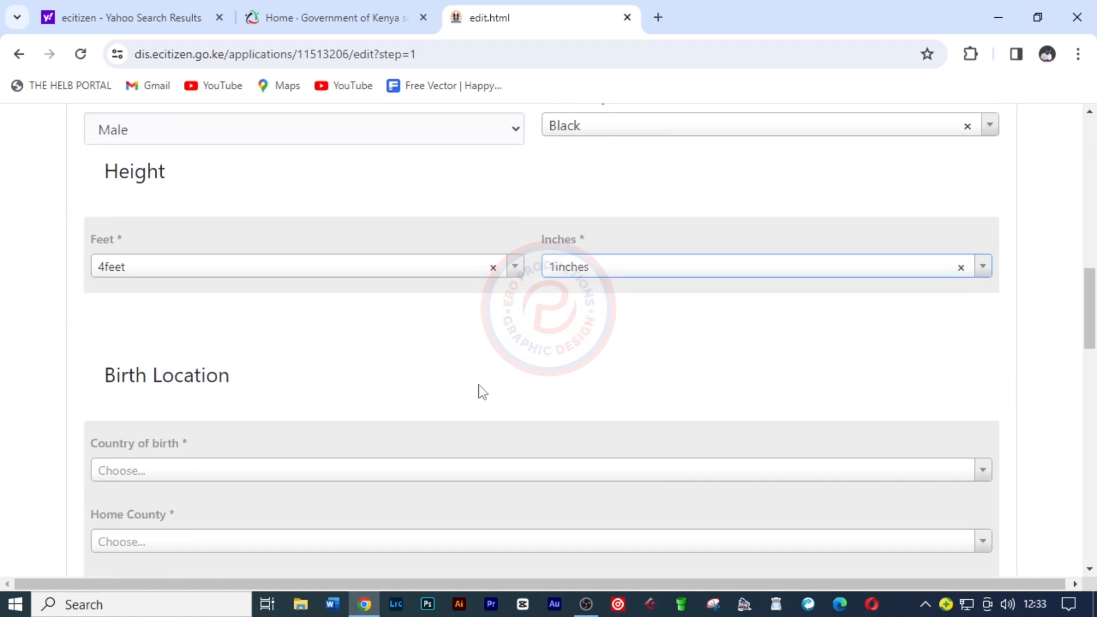
scroll(419, 394, down, 2)
click(157, 394)
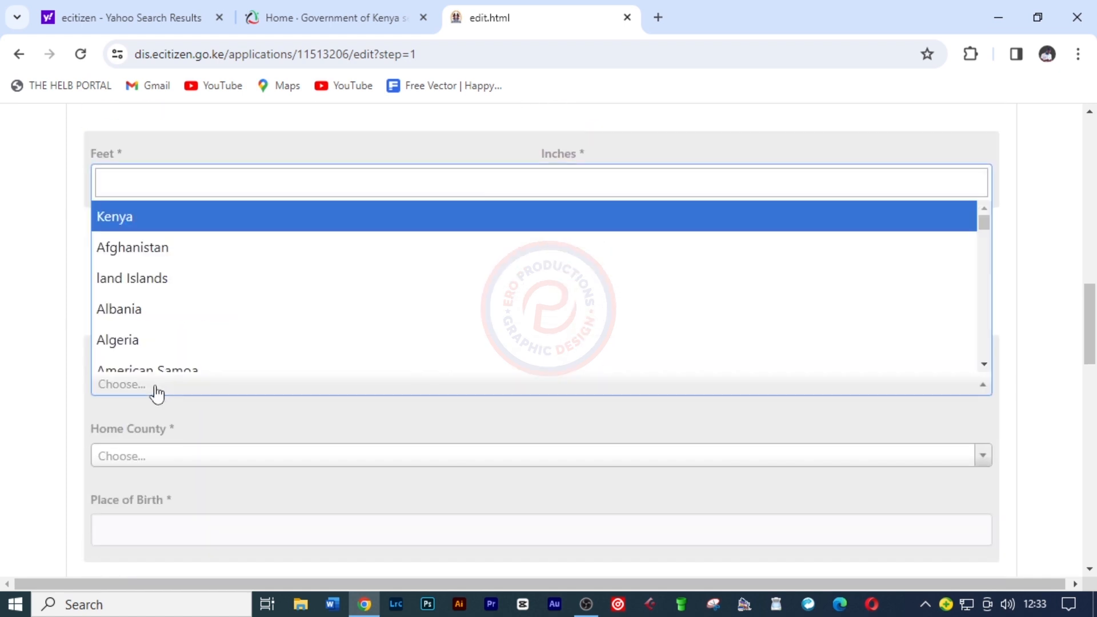
click(137, 217)
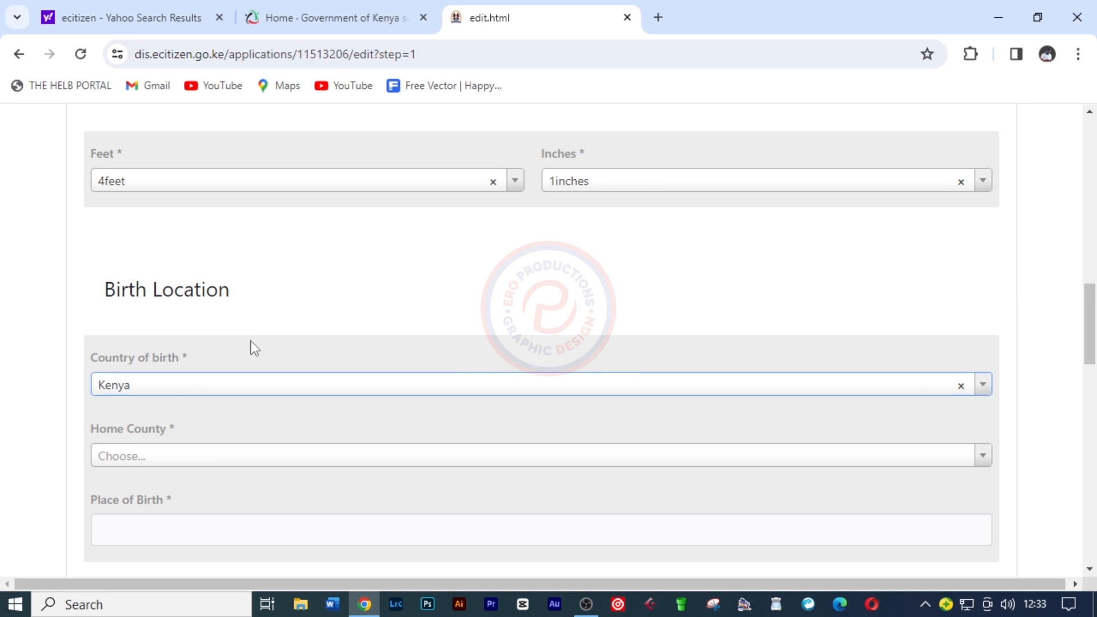
scroll(255, 348, down, 1)
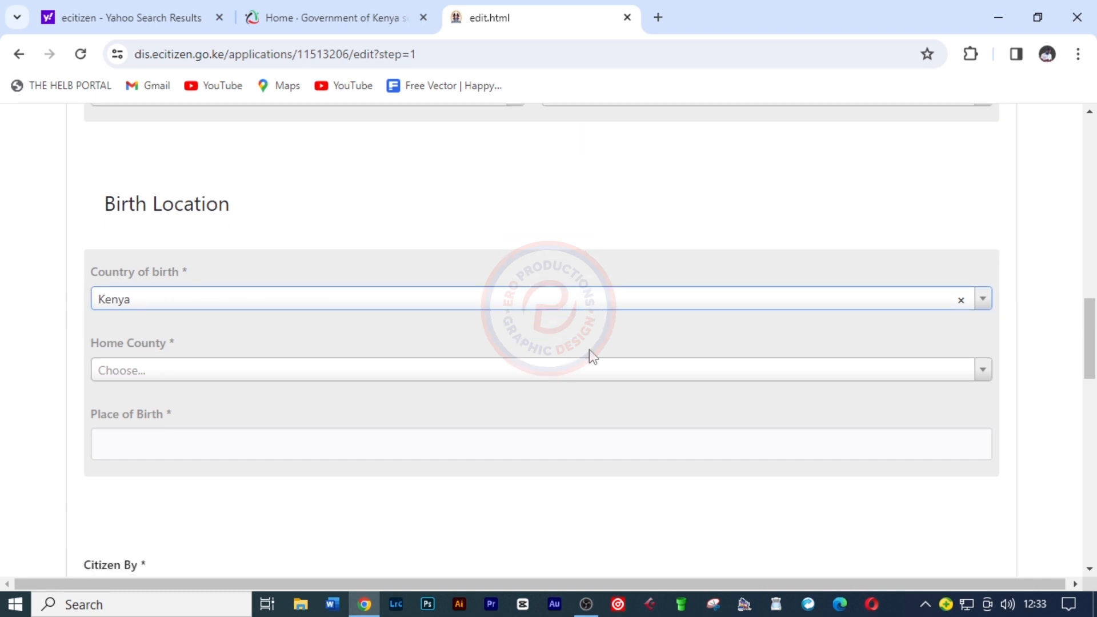
click(154, 373)
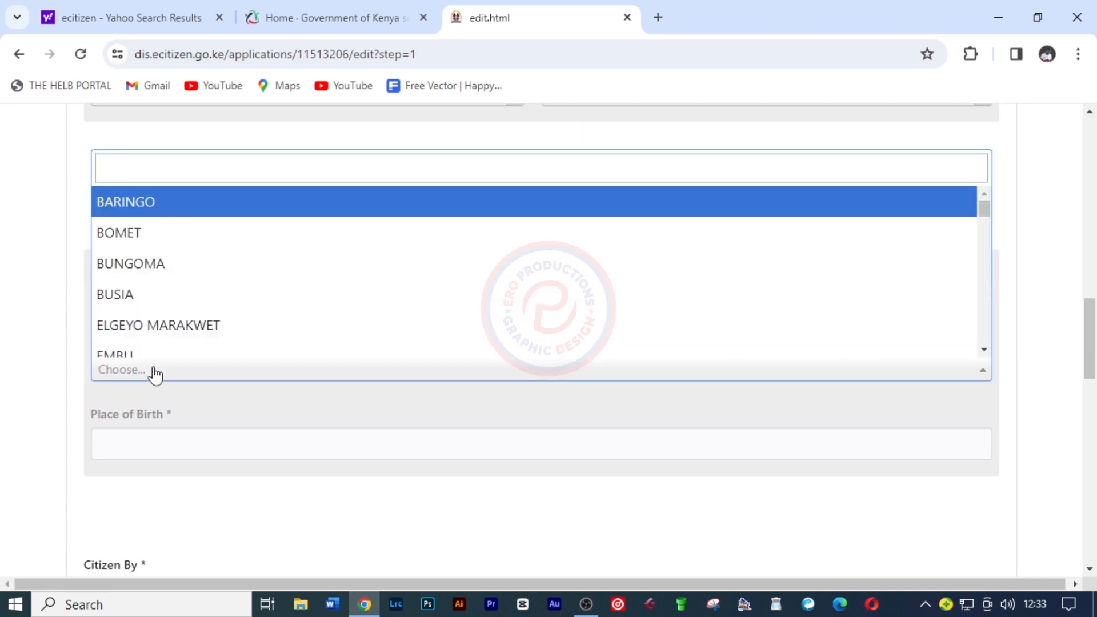
scroll(169, 300, down, 5)
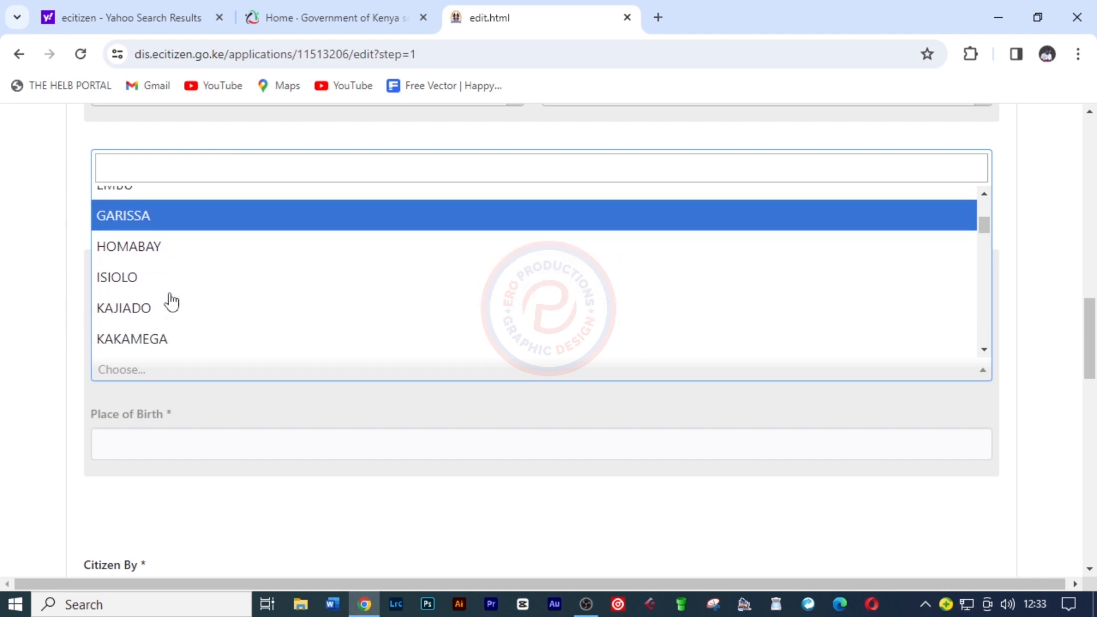
click(174, 339)
scroll(245, 397, down, 1)
click(152, 368)
text(KAKAMEGA)
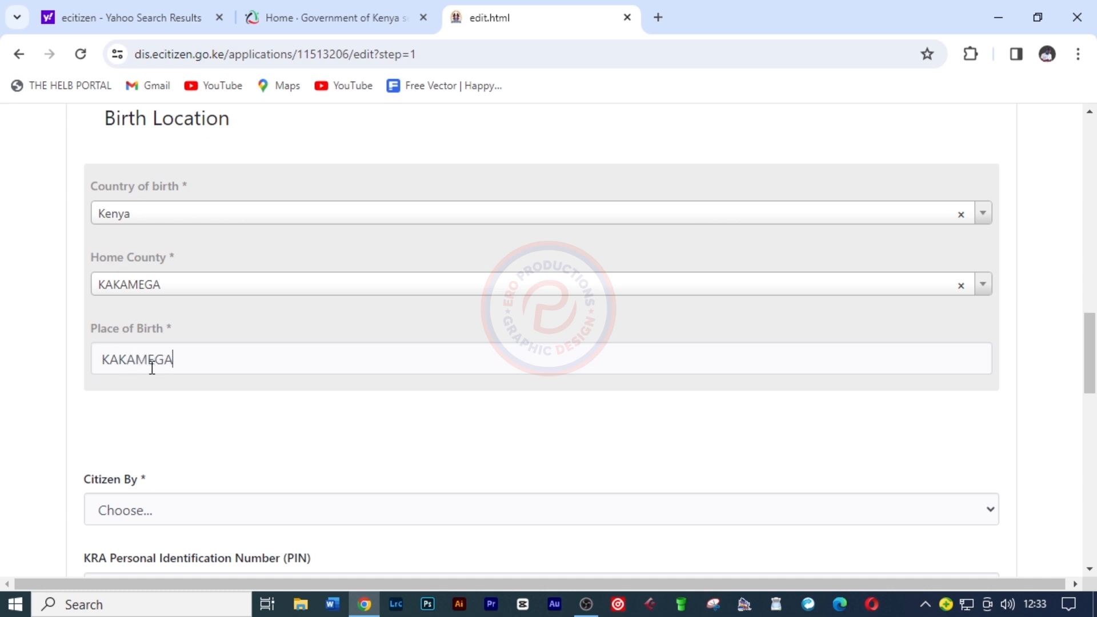
scroll(245, 382, down, 3)
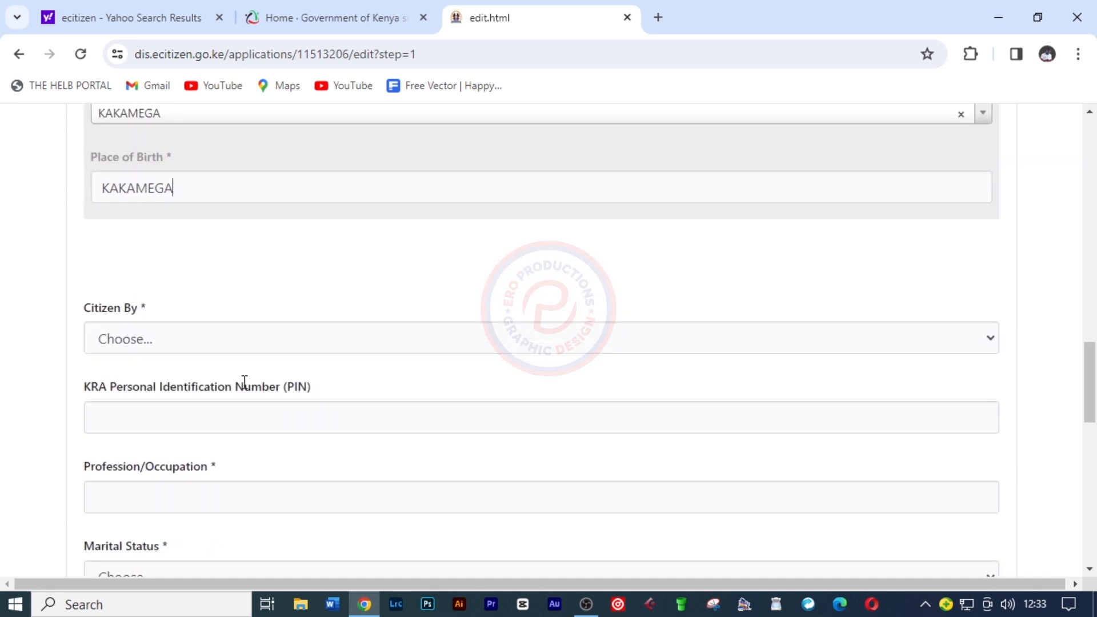
click(153, 340)
click(153, 384)
Enter the birth entry number and set the occupation to ENTREPRENUER
scroll(154, 377, down, 1)
scroll(155, 370, down, 1)
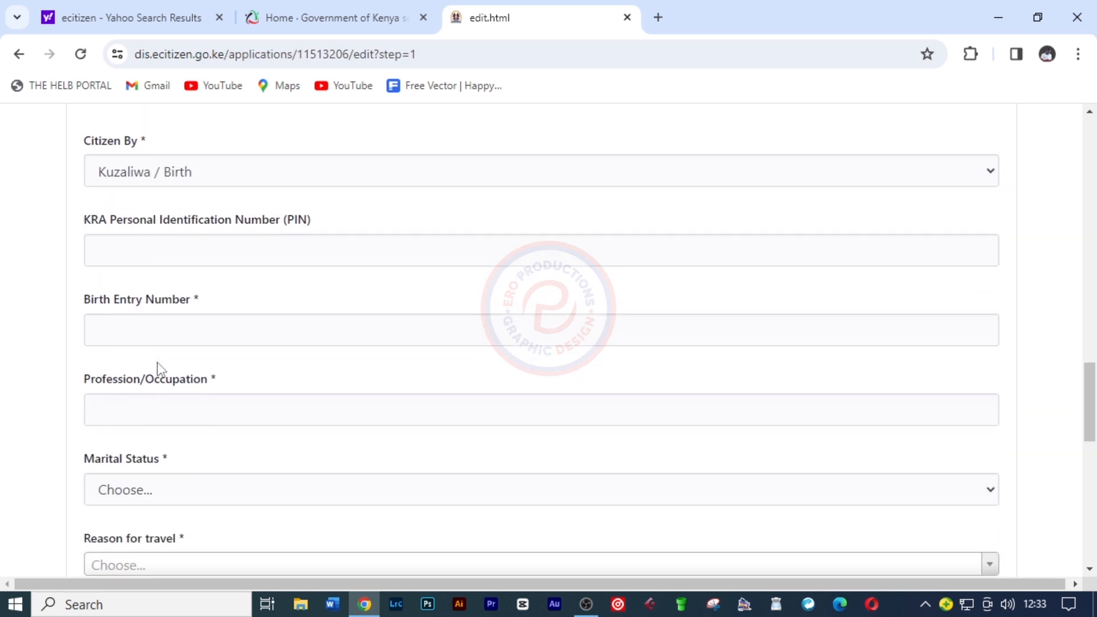
click(125, 323)
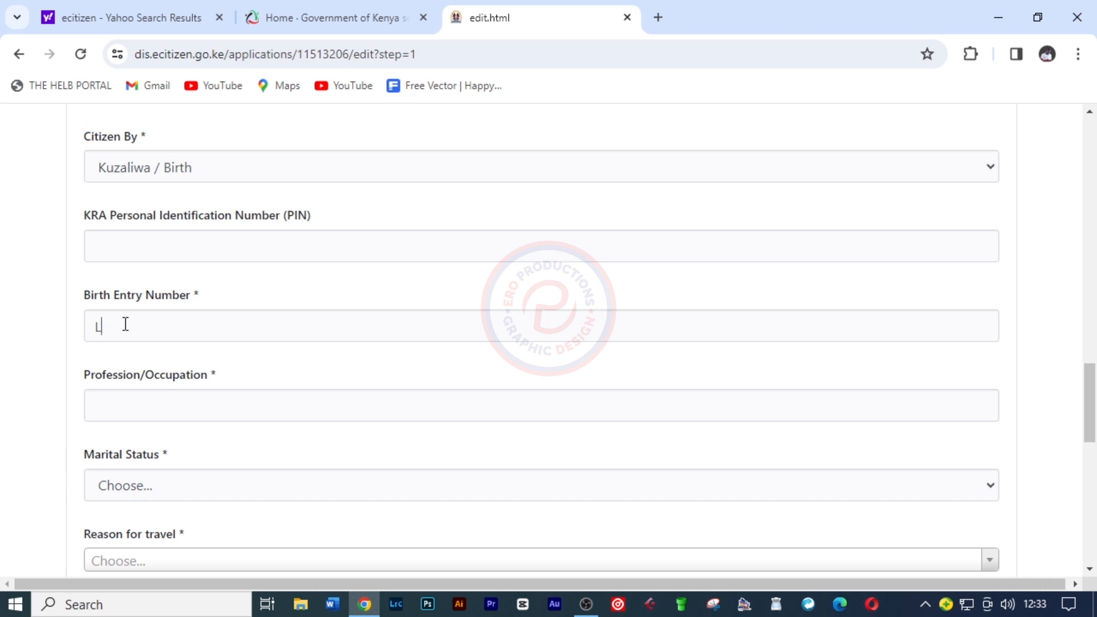
click(127, 407)
text(BUSINE)
key(BackSpace)
key(BackSpace)
key(BackSpace)
key(BackSpace)
key(BackSpace)
key(BackSpace)
text(ENTREPRENUEU)
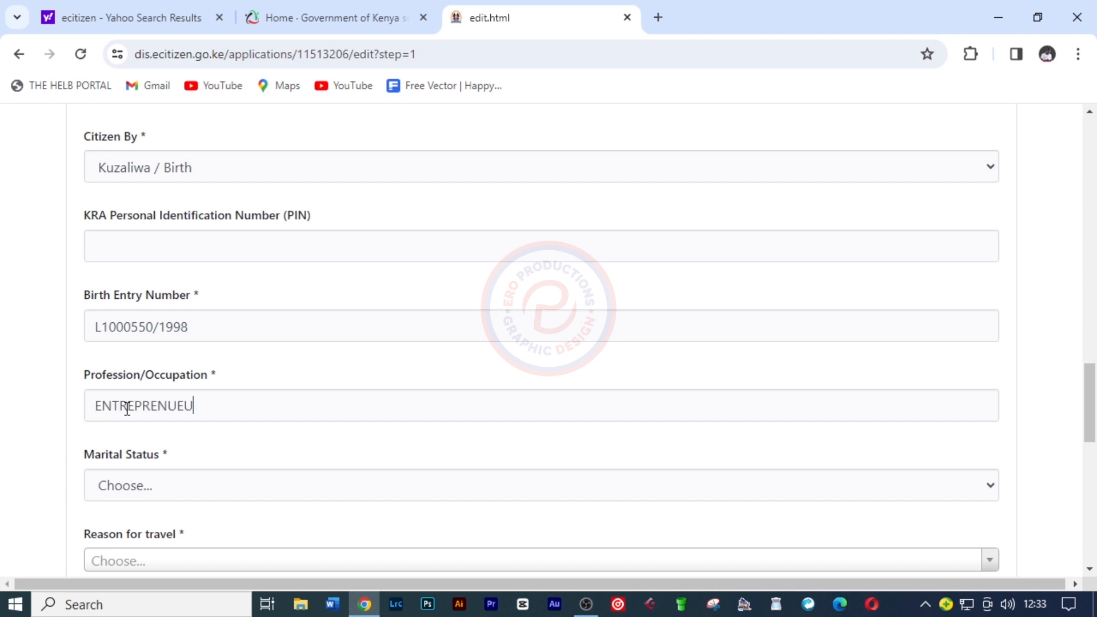
key(BackSpace)
text(R)
scroll(194, 464, down, 3)
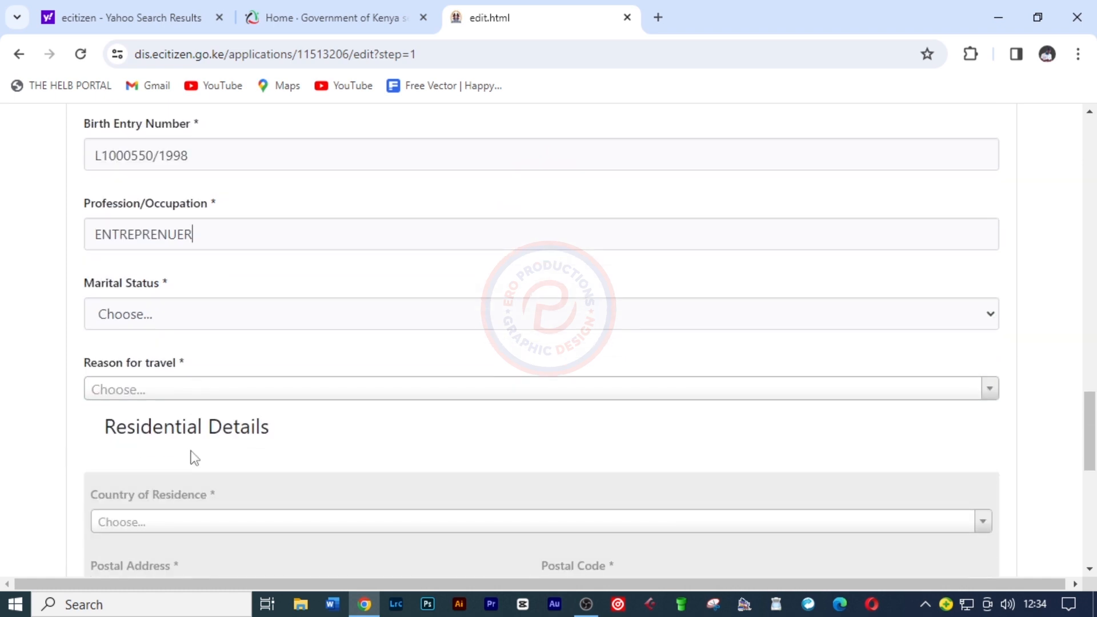
Set marital status Single, travel reason Work, migrant worker NO and country of residence Kenya
click(136, 320)
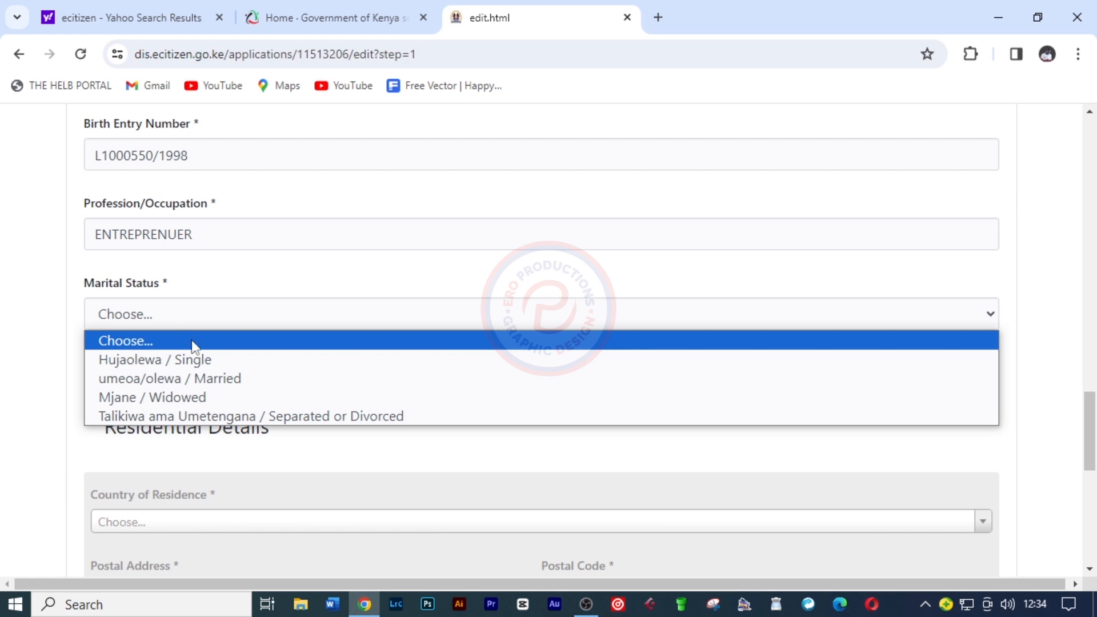
click(193, 360)
scroll(141, 336, down, 2)
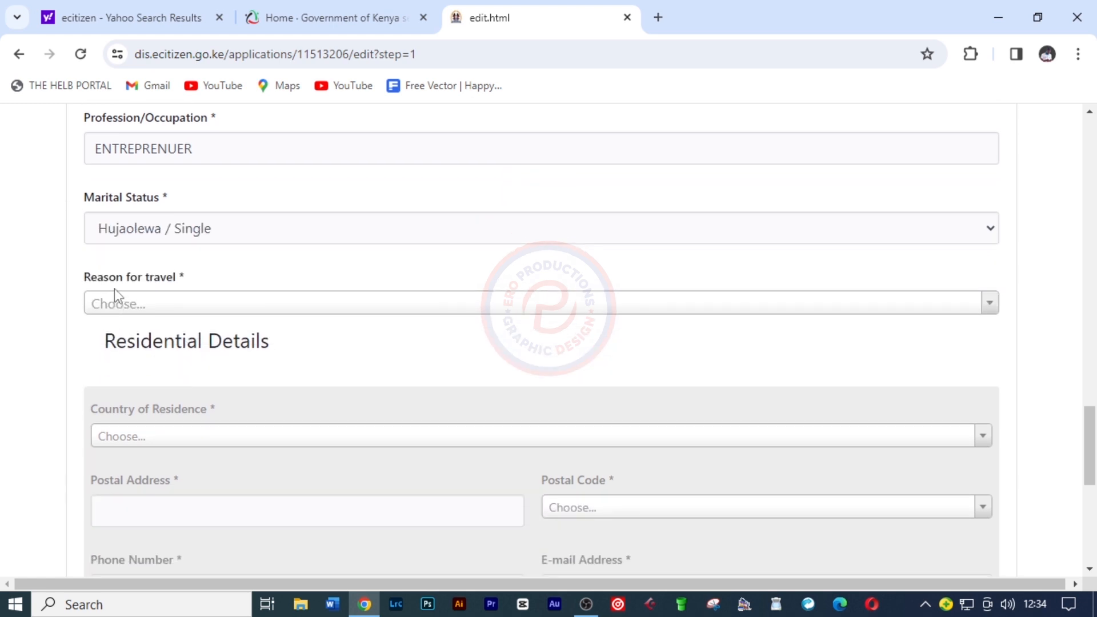
click(173, 310)
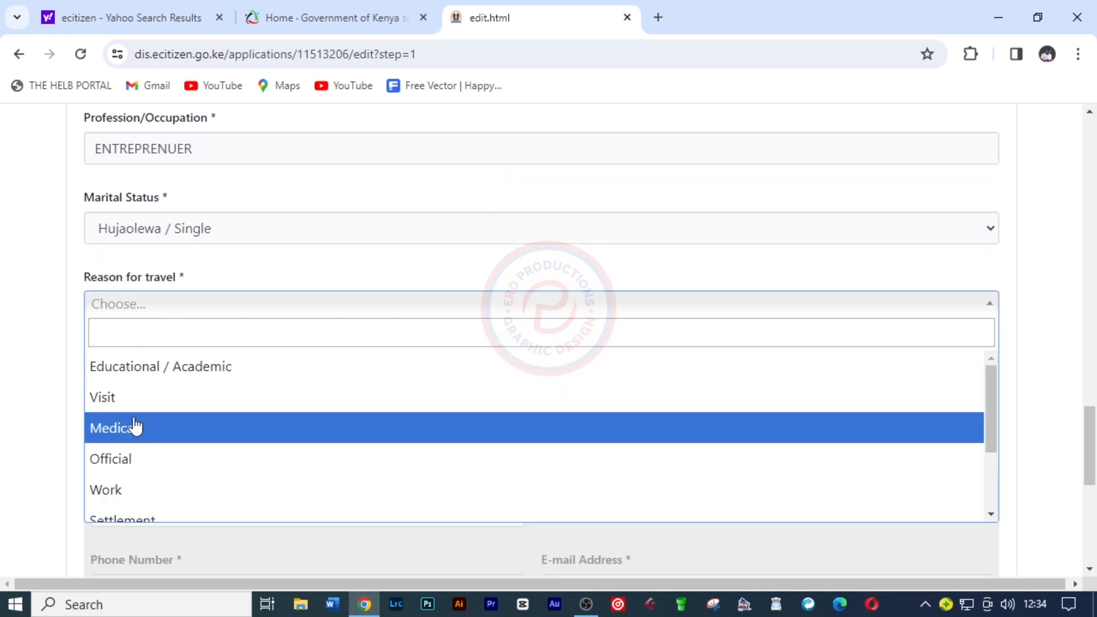
scroll(136, 459, down, 1)
scroll(135, 459, down, 1)
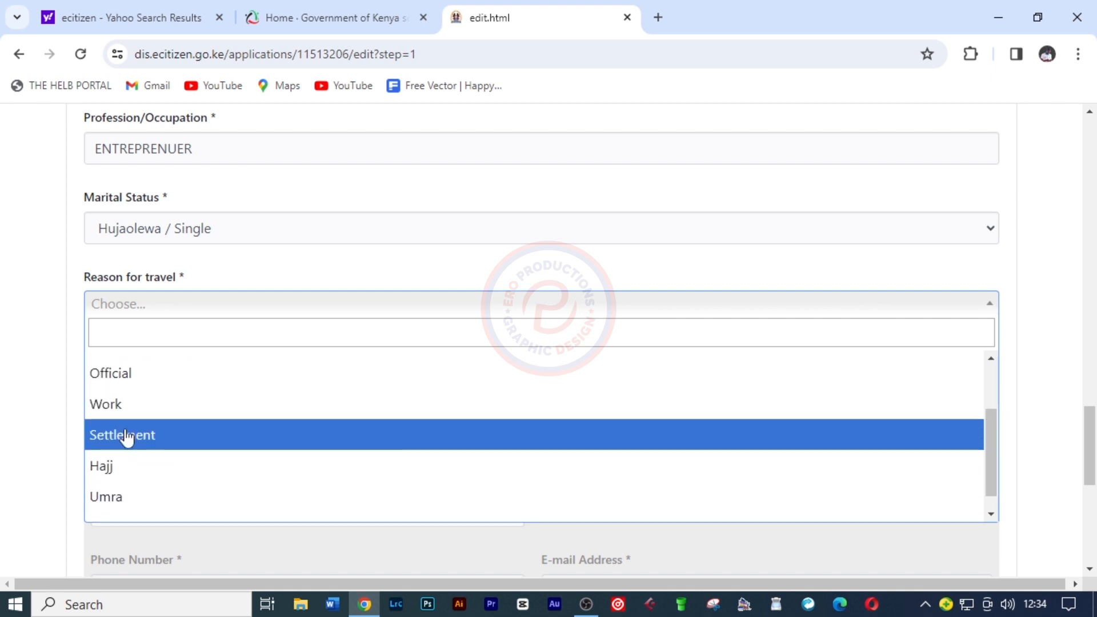
click(125, 407)
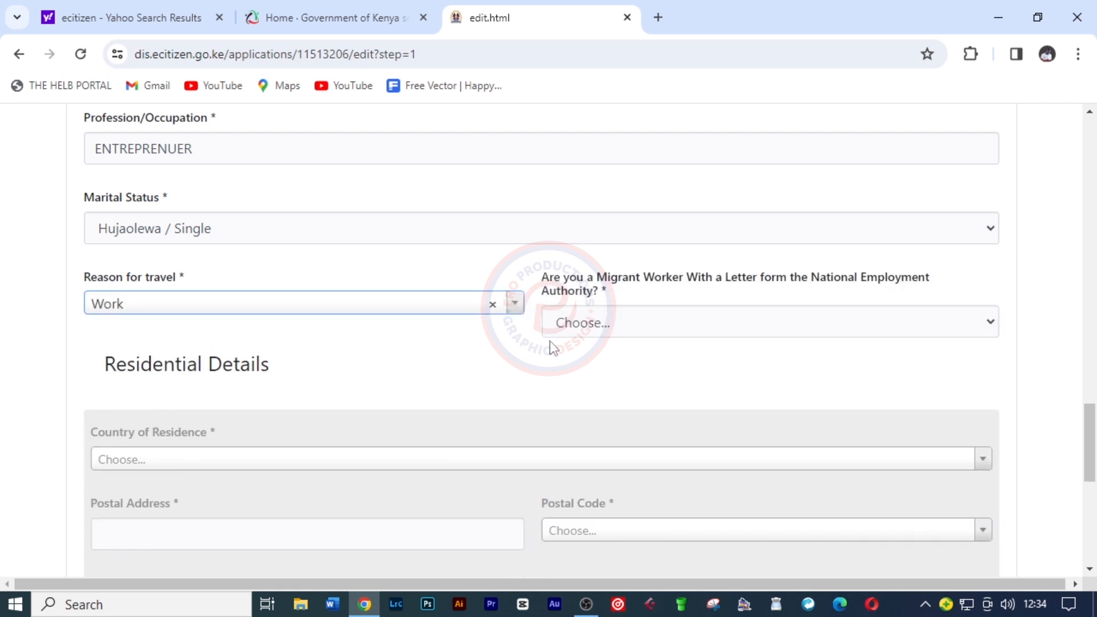
click(622, 325)
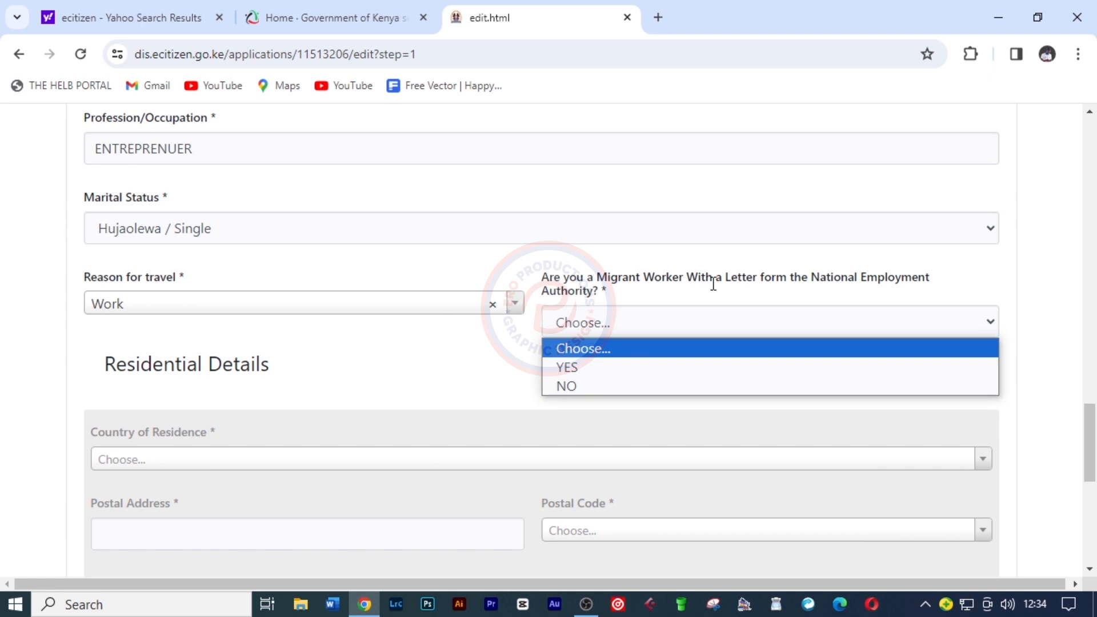
click(581, 386)
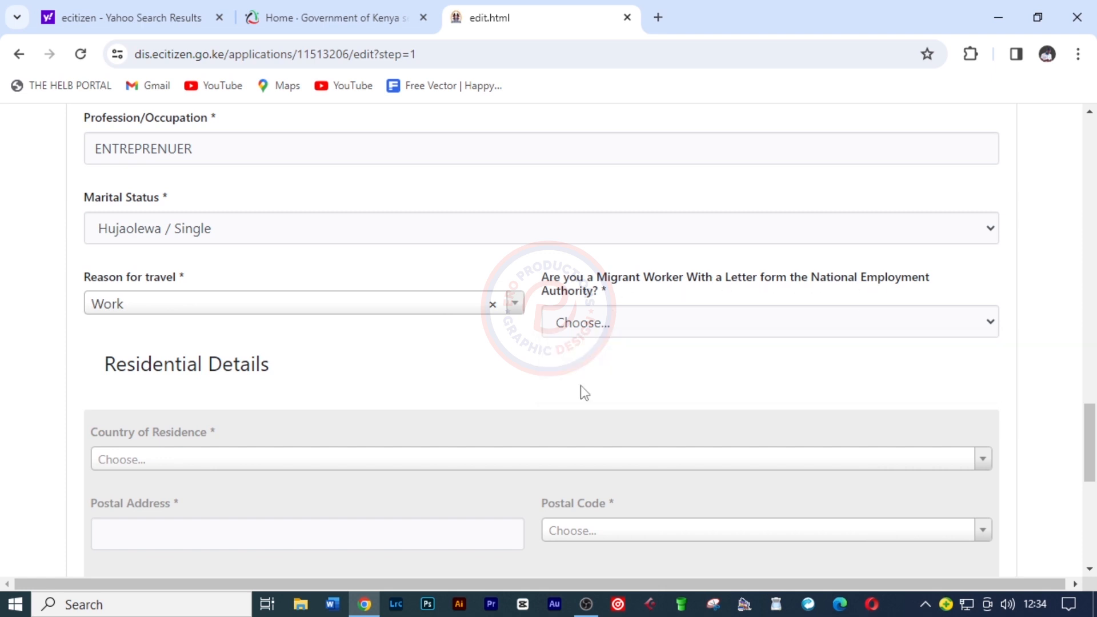
scroll(394, 370, down, 1)
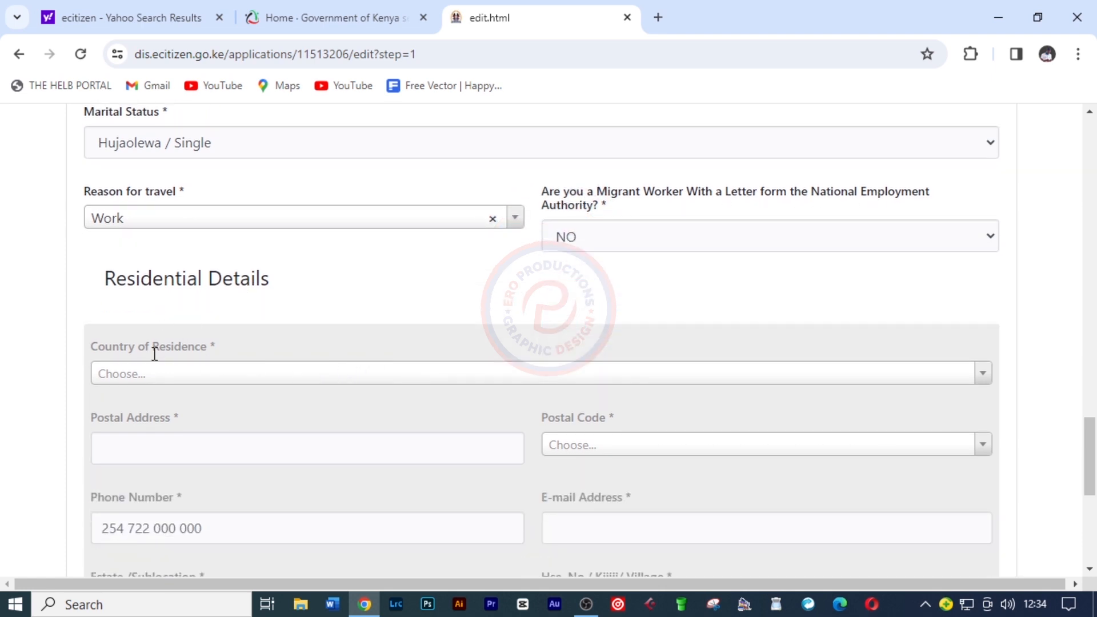
click(178, 377)
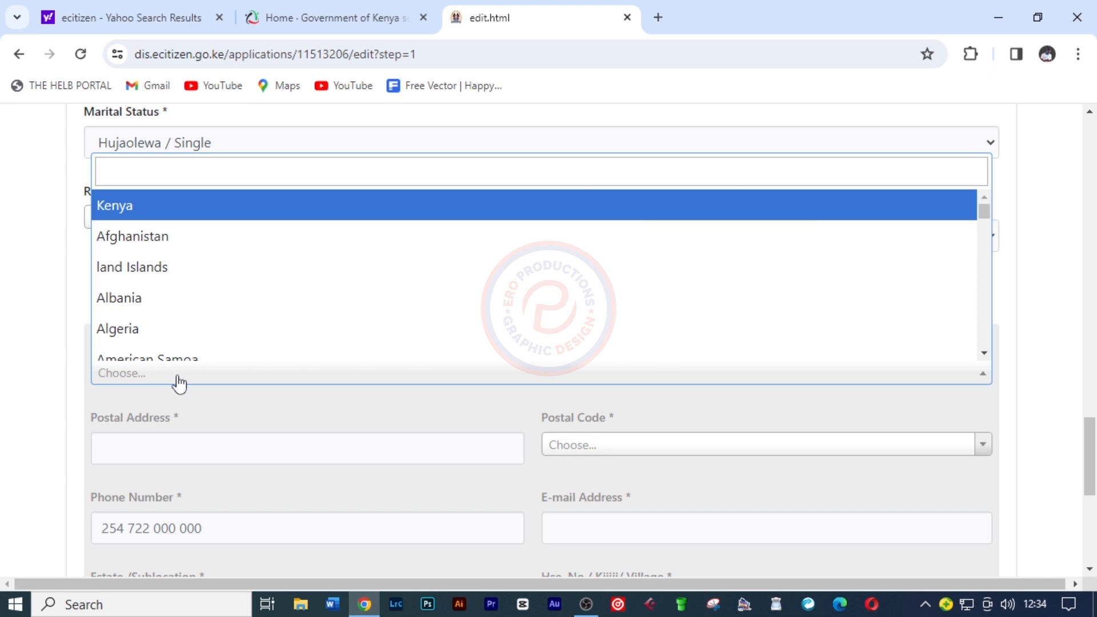
click(160, 207)
Enter the postal address and select postal code City Square00200
click(130, 447)
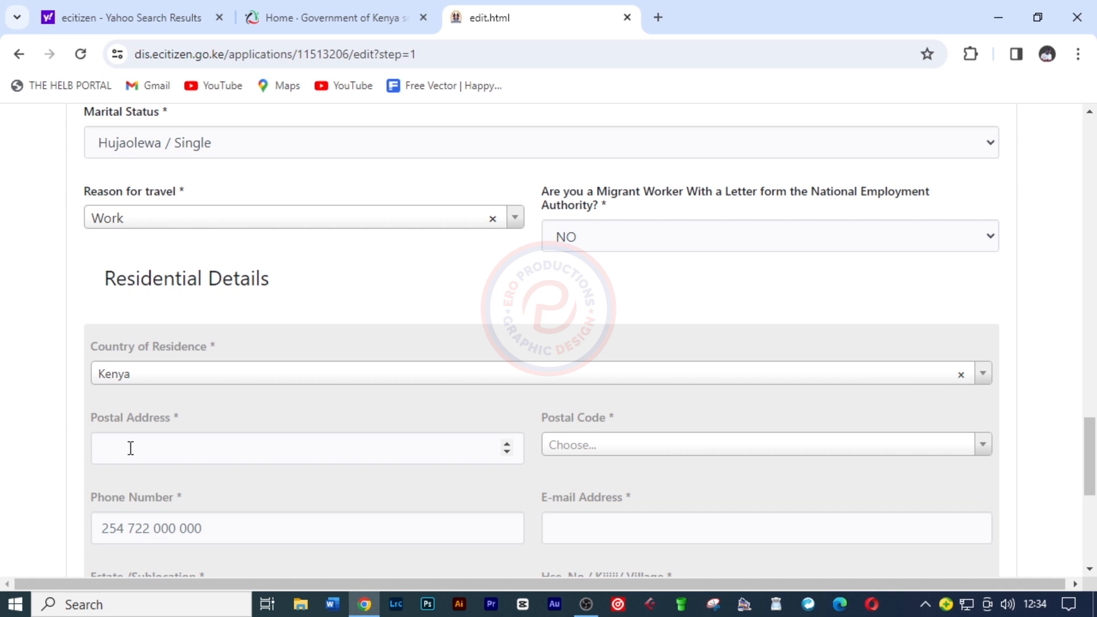
drag(156, 449, 91, 450)
right_click(120, 449)
click(180, 110)
click(601, 446)
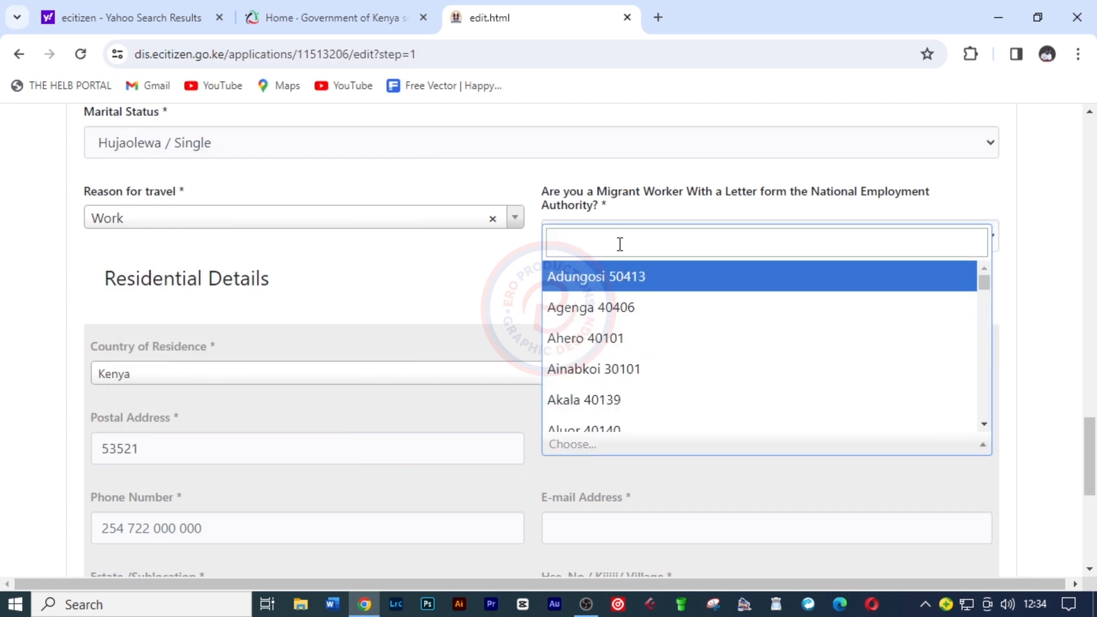
text(00200)
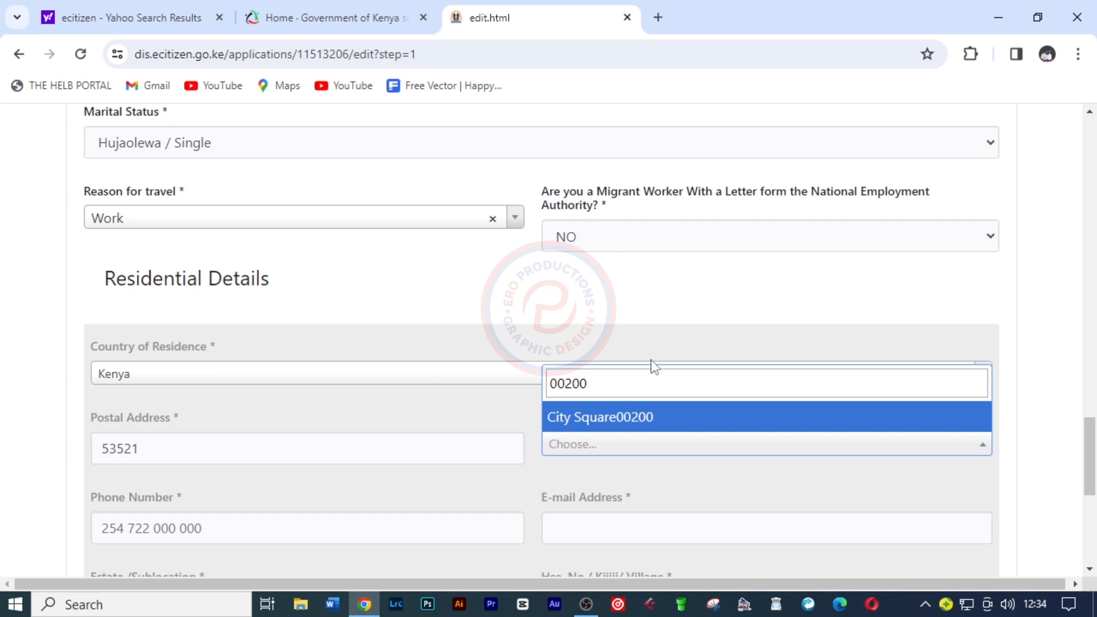
click(629, 422)
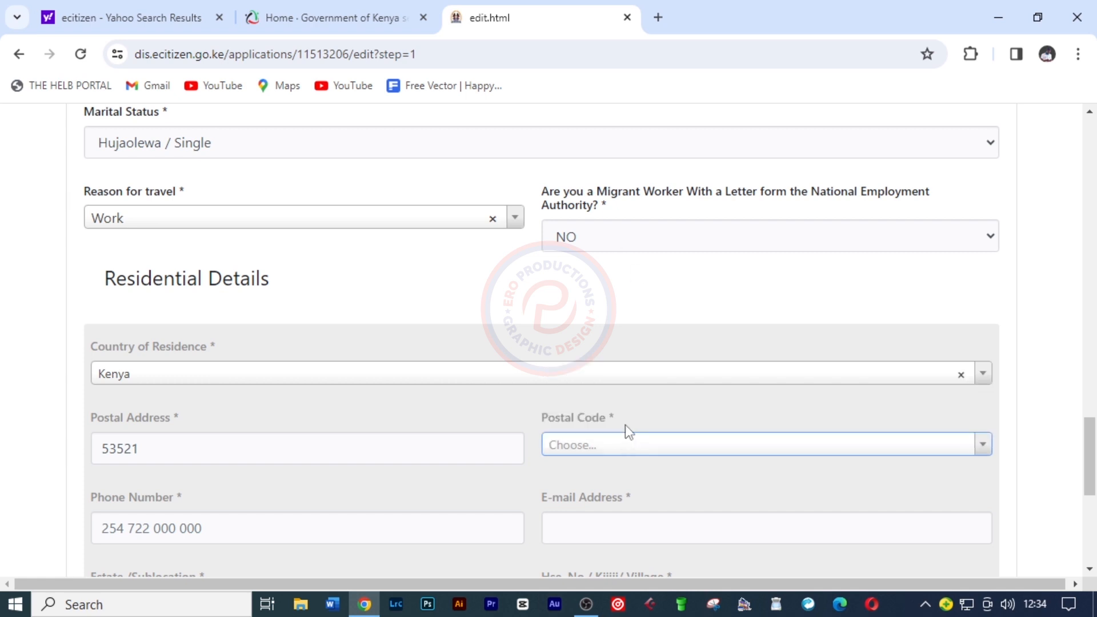
click(598, 450)
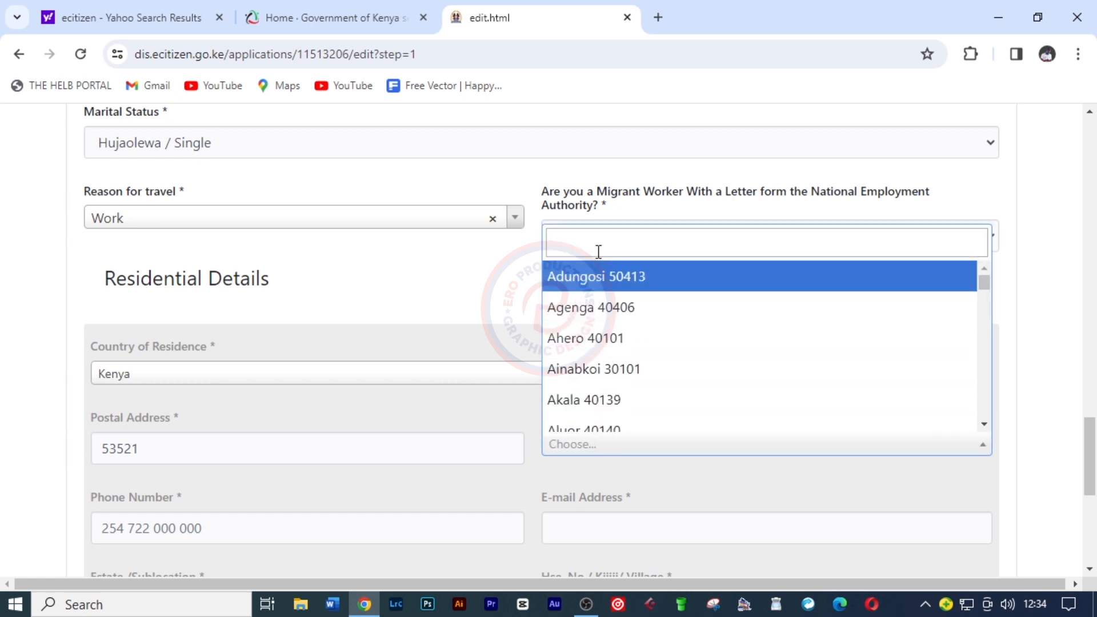
text(00200)
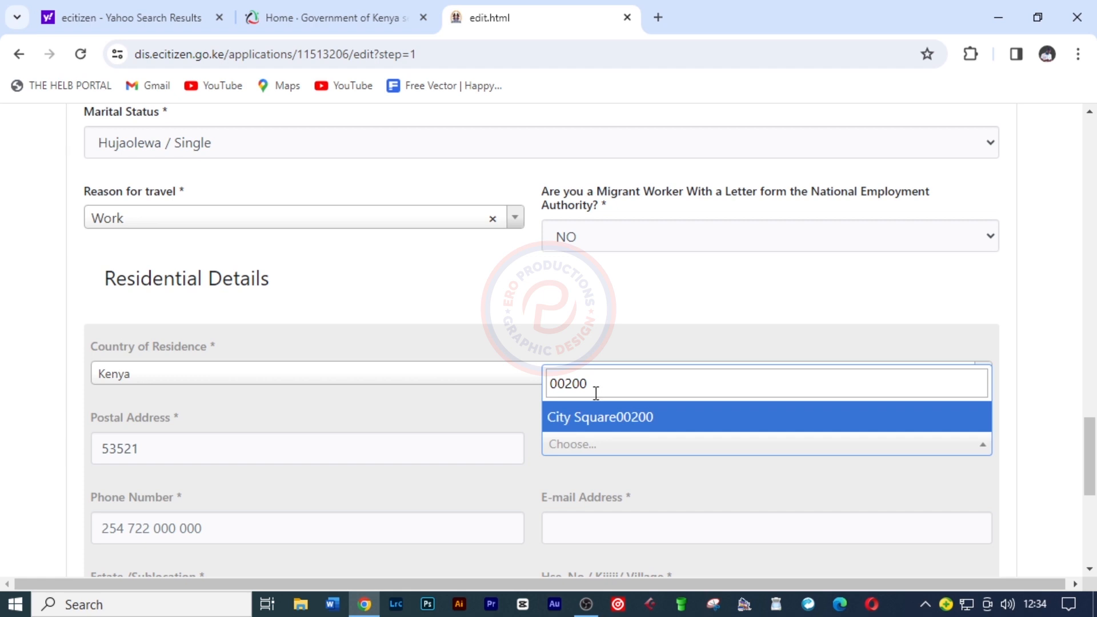
click(598, 417)
scroll(309, 448, down, 1)
click(146, 444)
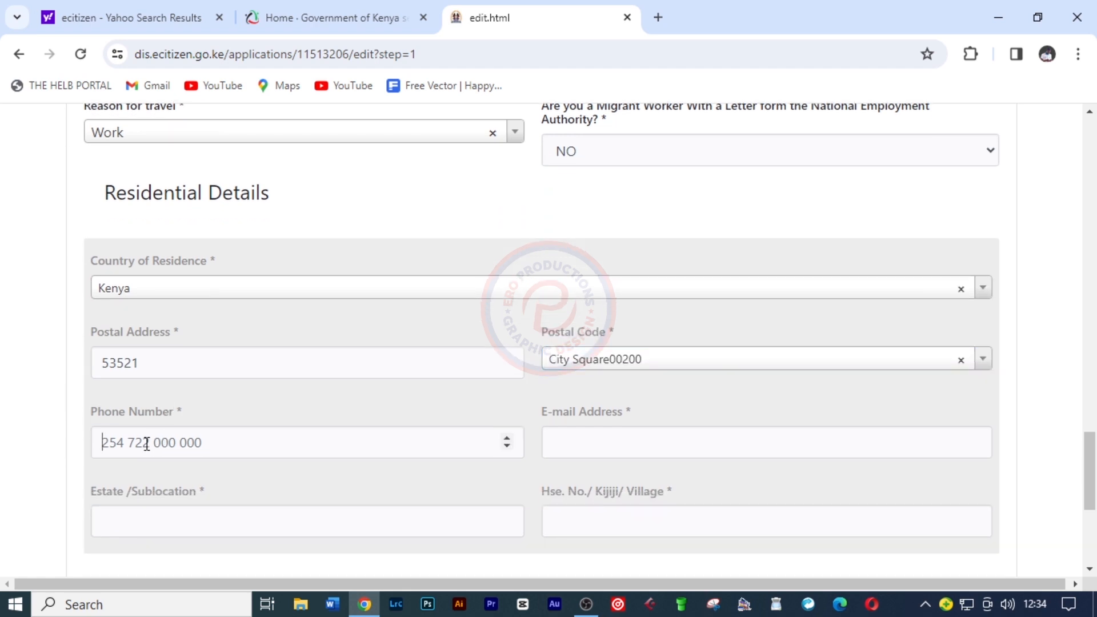
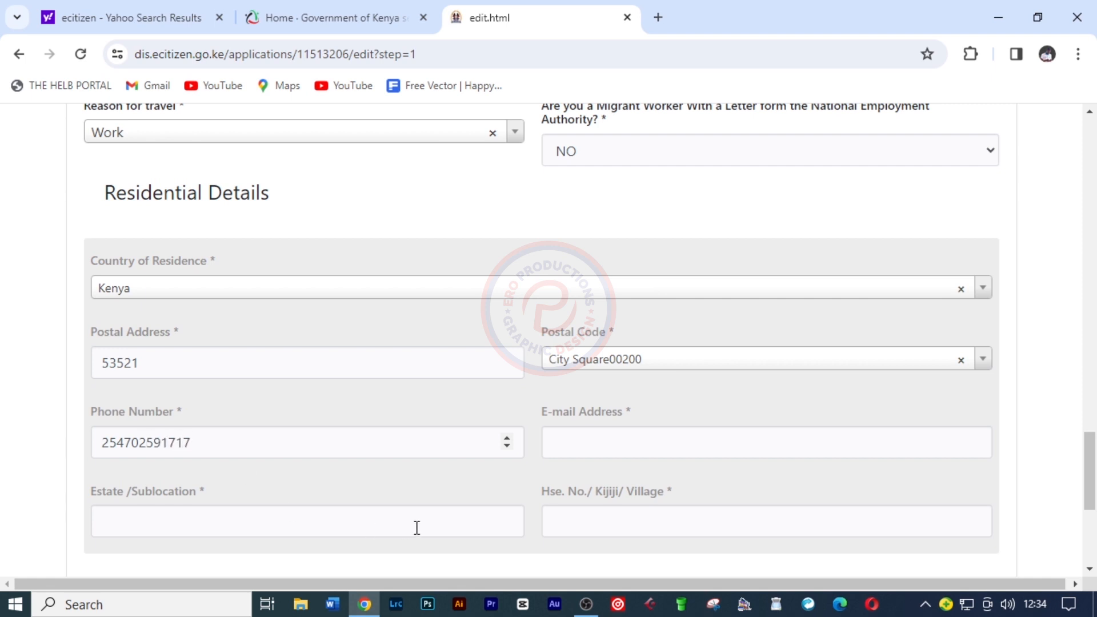
Enter the applicant's phone number and e-mail address
click(560, 441)
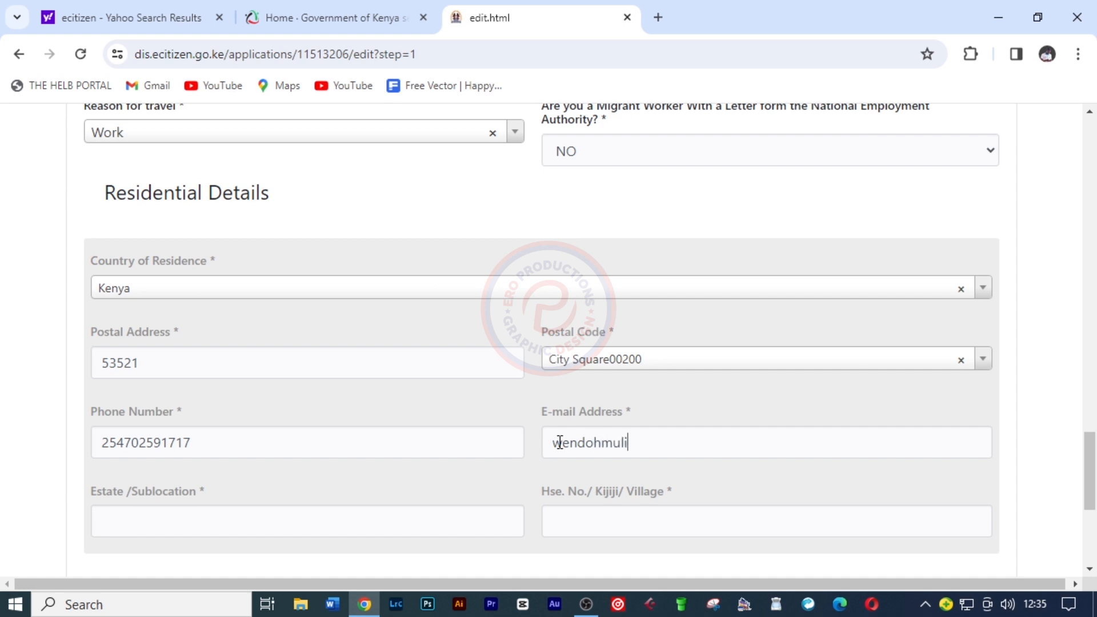
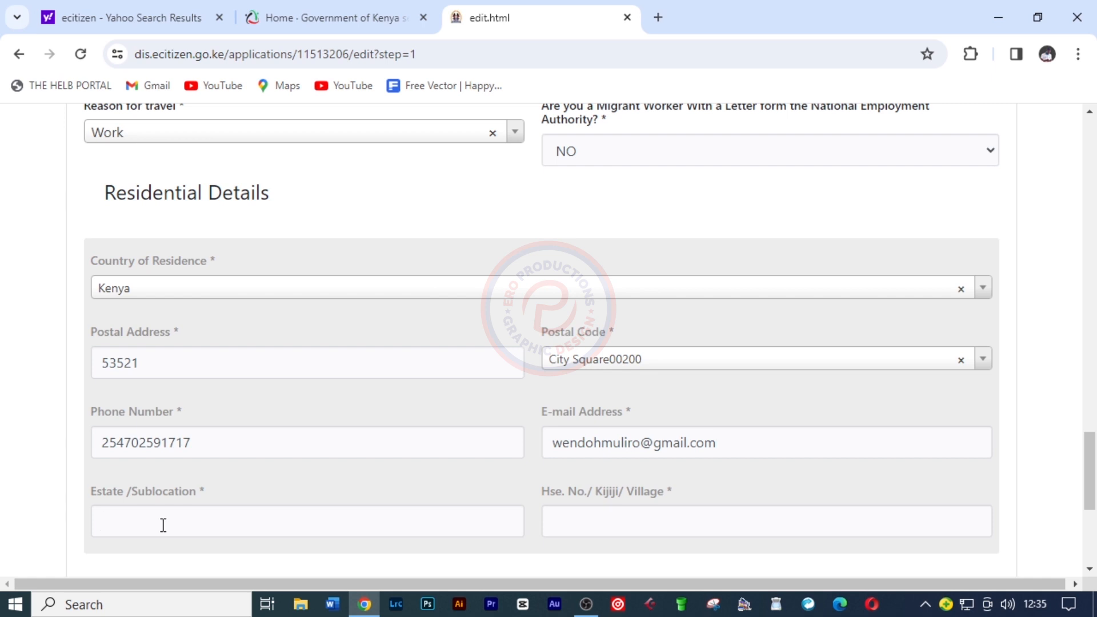
Fill Estate/Sublocation and Hse. No./Kijiji/Village with the home estate name
text(HAGUNGU)
scroll(401, 520, down, 1)
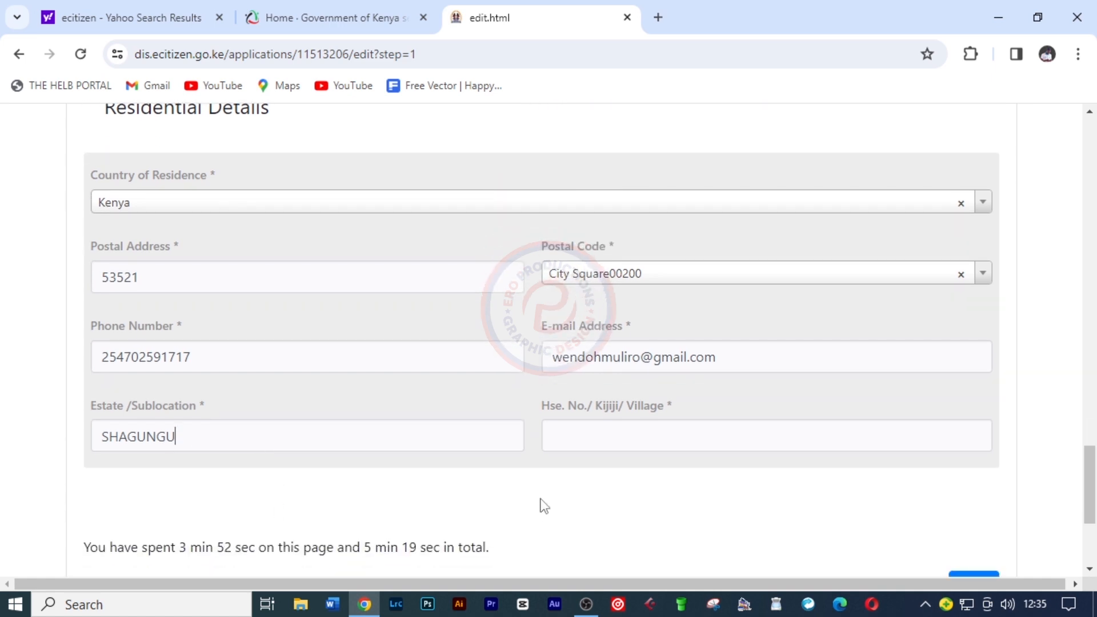
click(581, 439)
text(SHAGUNGU)
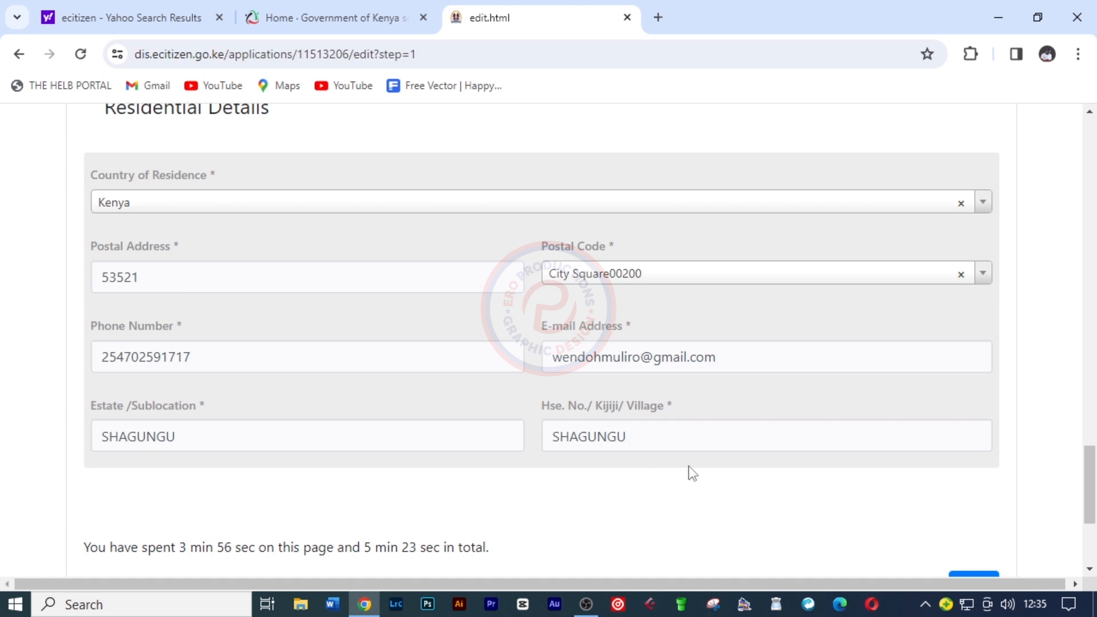
scroll(688, 466, down, 3)
Continue to the parents' details and set Fathers Status to Fathers Details Available
click(970, 426)
scroll(239, 315, up, 1)
scroll(240, 314, up, 10)
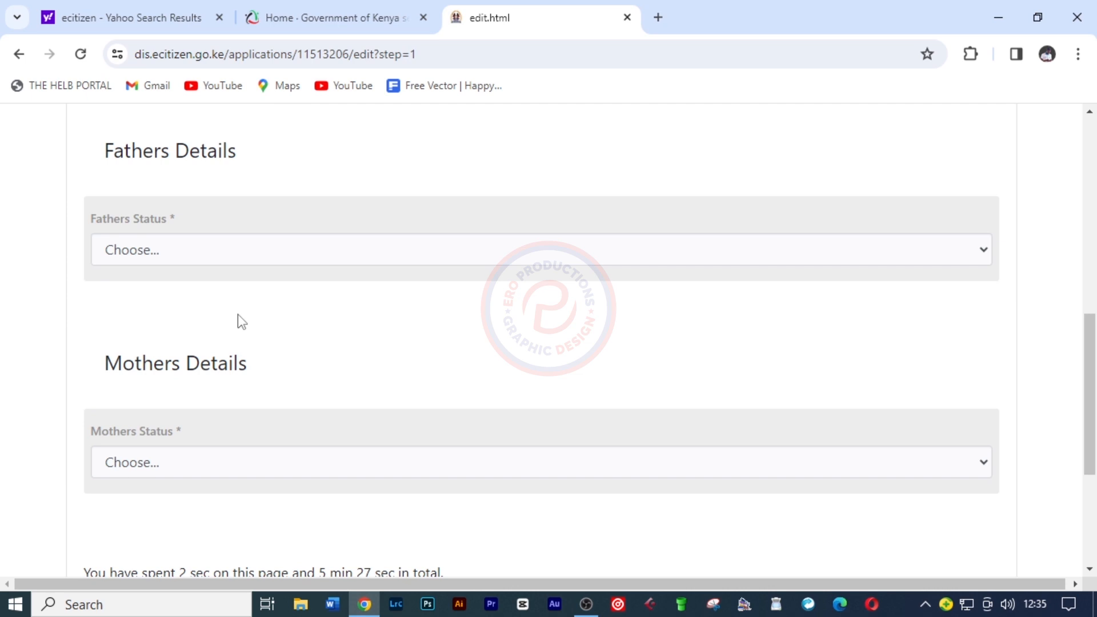
scroll(238, 315, down, 5)
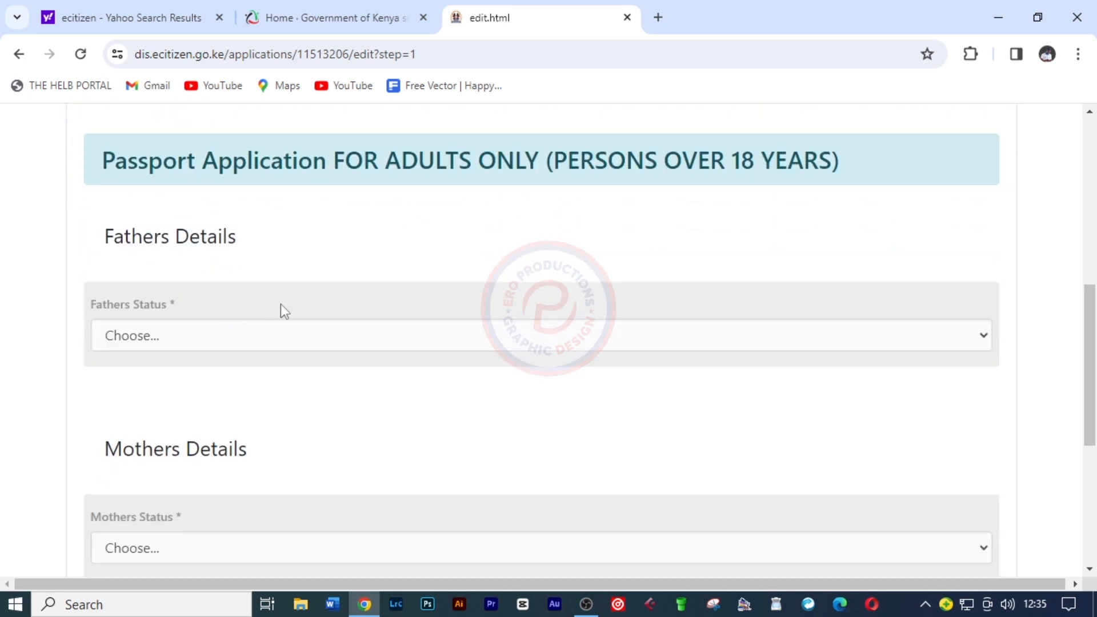
drag(104, 236, 229, 238)
click(387, 249)
click(206, 335)
click(250, 381)
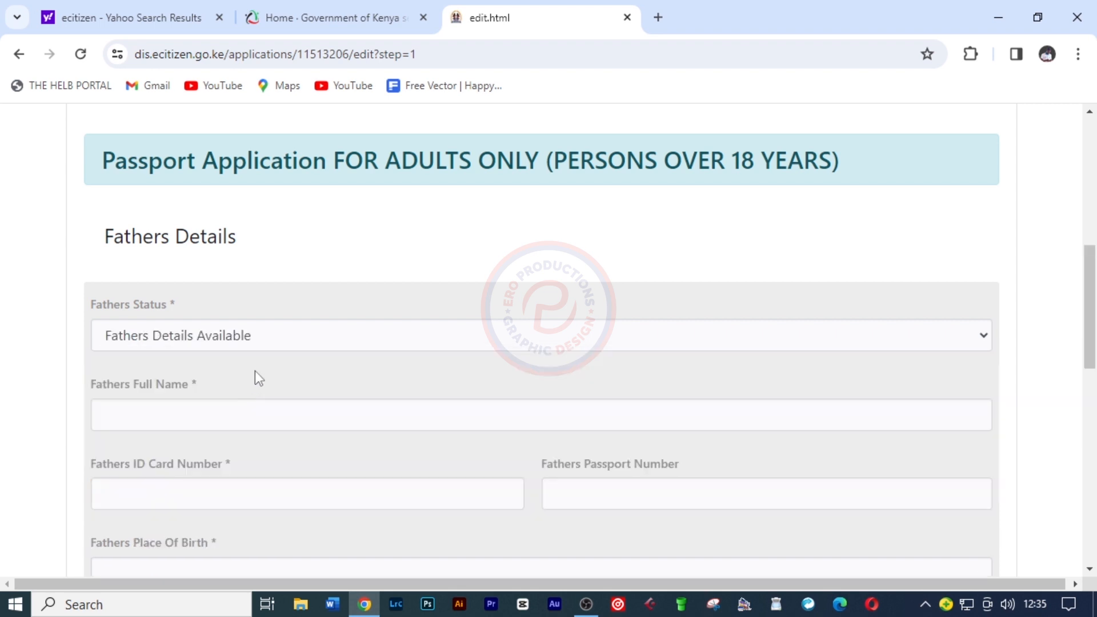
scroll(255, 371, down, 1)
Fill the father's full name, ID number, birthplace KAKAMEGA, postal address and postal code City Square00200
click(162, 331)
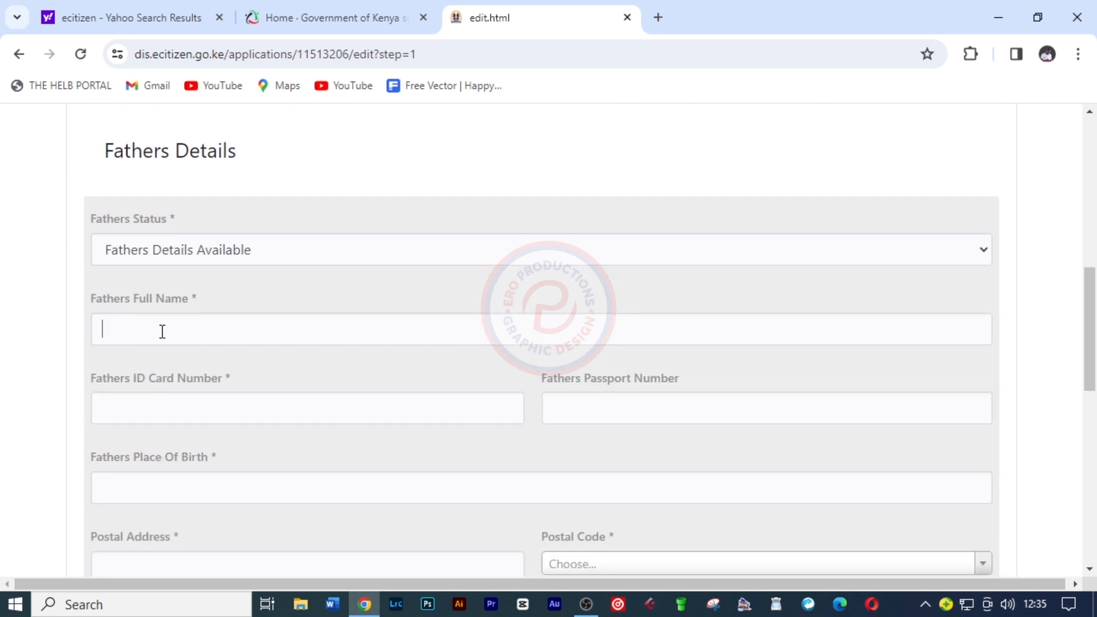
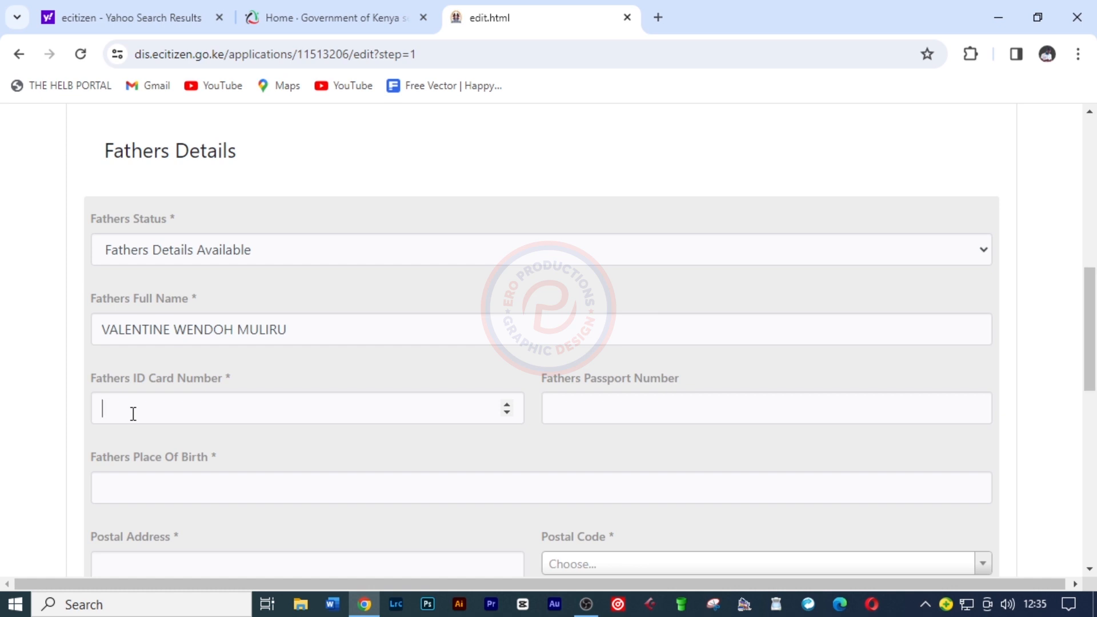
click(146, 482)
text(KAKAMEGA)
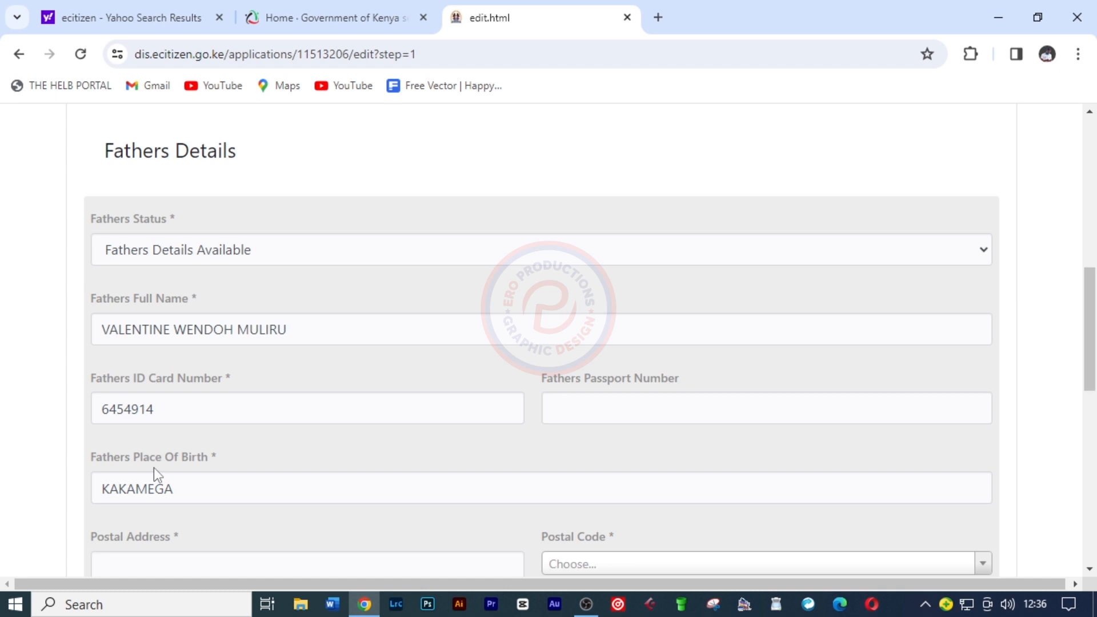
scroll(294, 421, down, 1)
scroll(514, 355, down, 1)
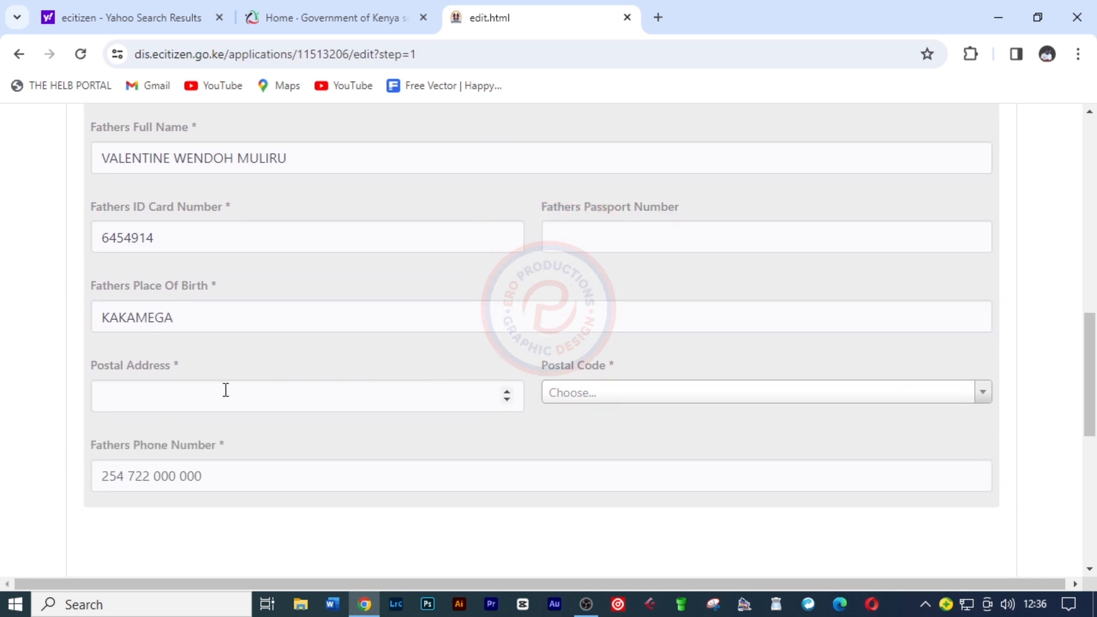
click(594, 403)
text(00200)
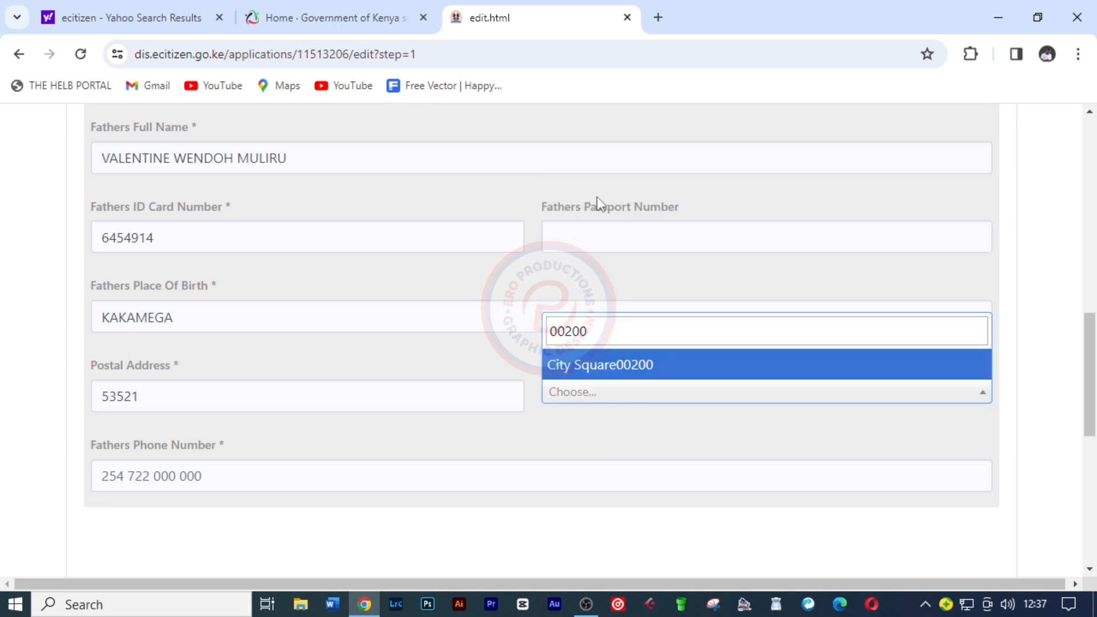
click(611, 365)
Correct the order of the father's names and enter his phone number
scroll(260, 170, up, 1)
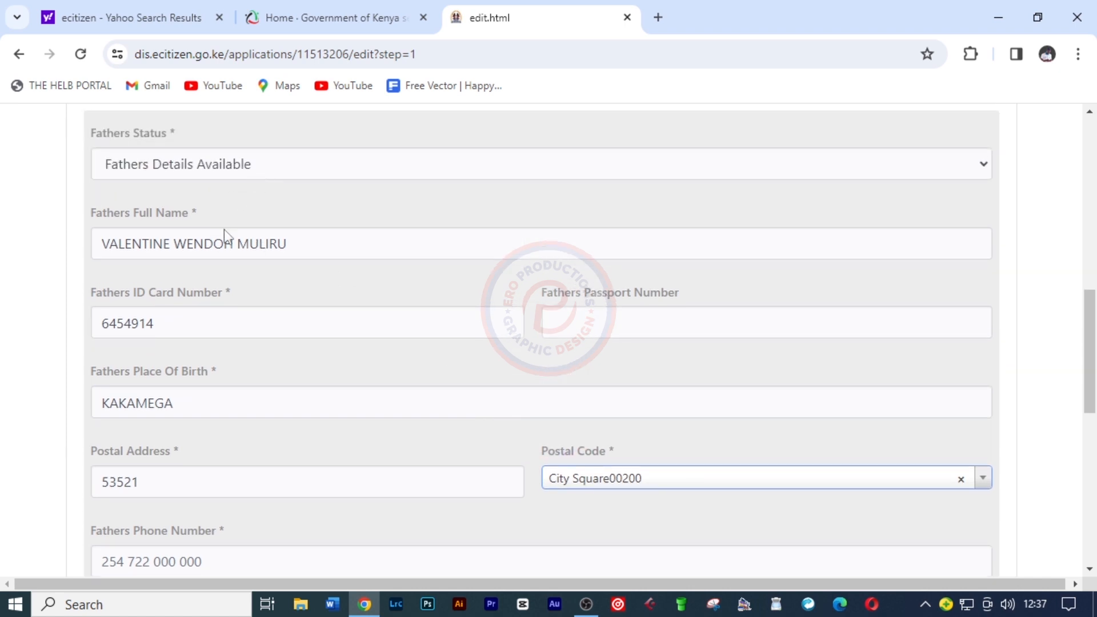
drag(243, 247, 302, 249)
key(BackSpace)
click(175, 245)
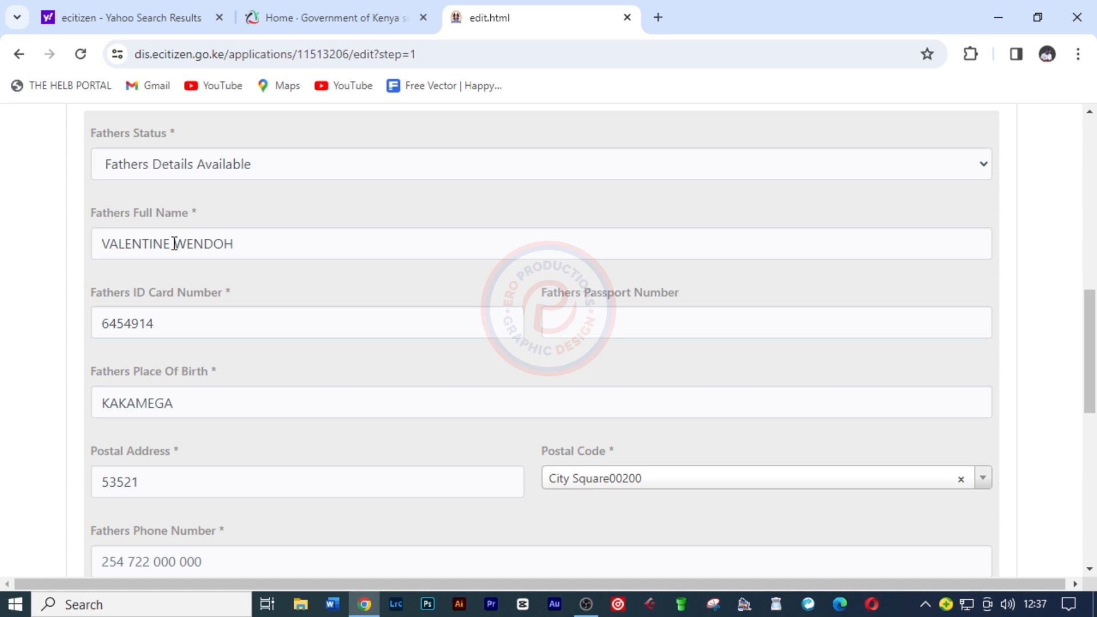
text(MULIRU)
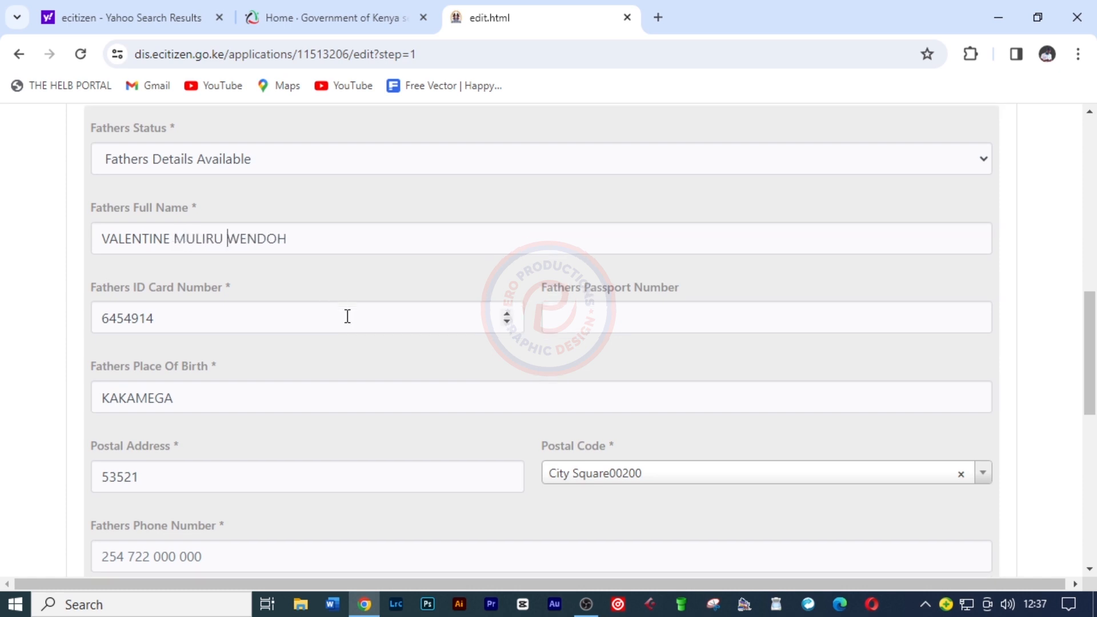
scroll(348, 316, down, 3)
click(123, 386)
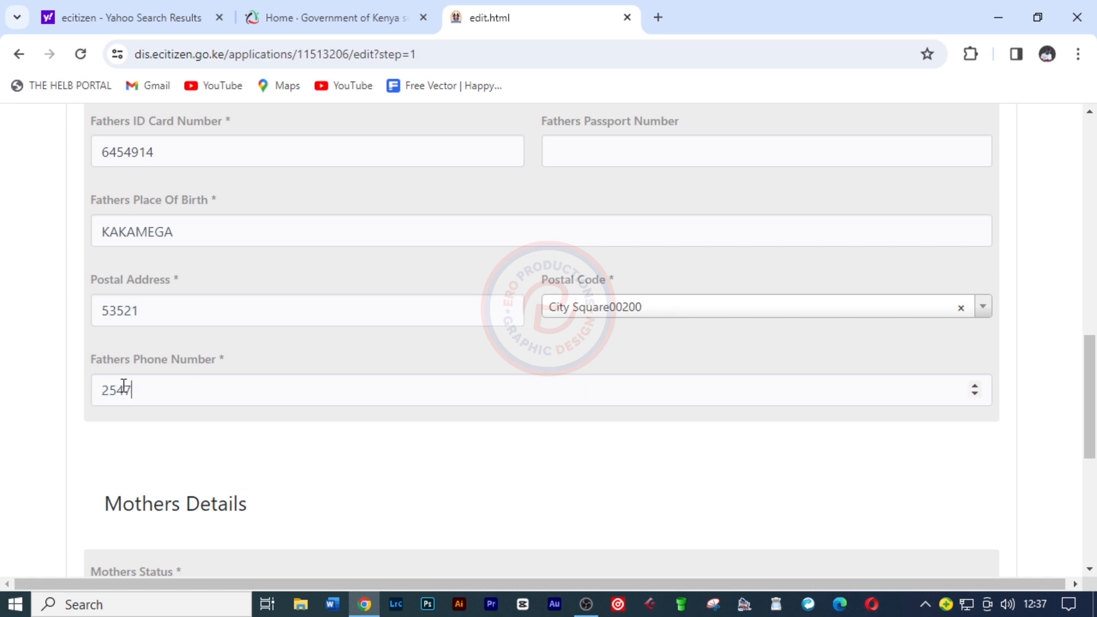
scroll(137, 389, down, 3)
Set Mothers Status to available and enter her full name, ID number, birthplace KAKAMEGA and postal address
click(150, 431)
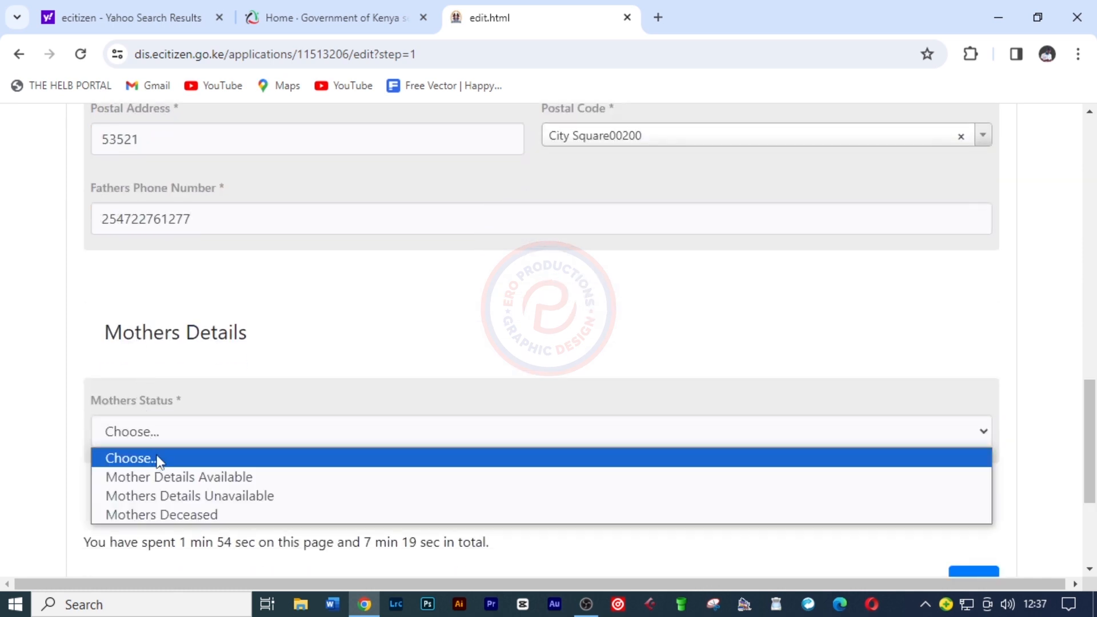
click(172, 476)
scroll(144, 388, down, 3)
click(129, 344)
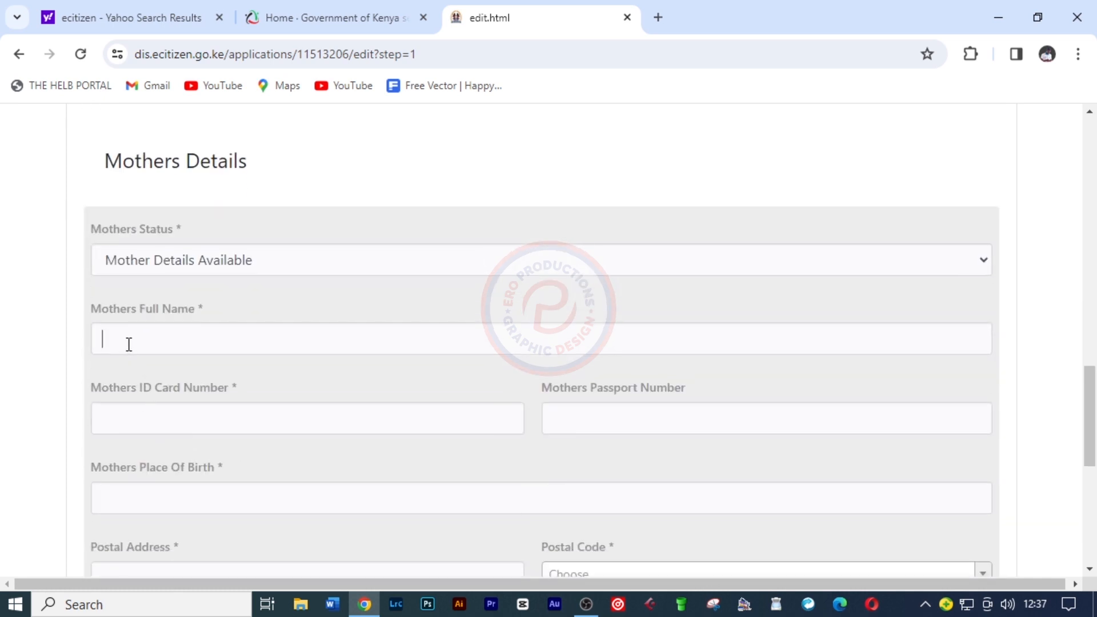
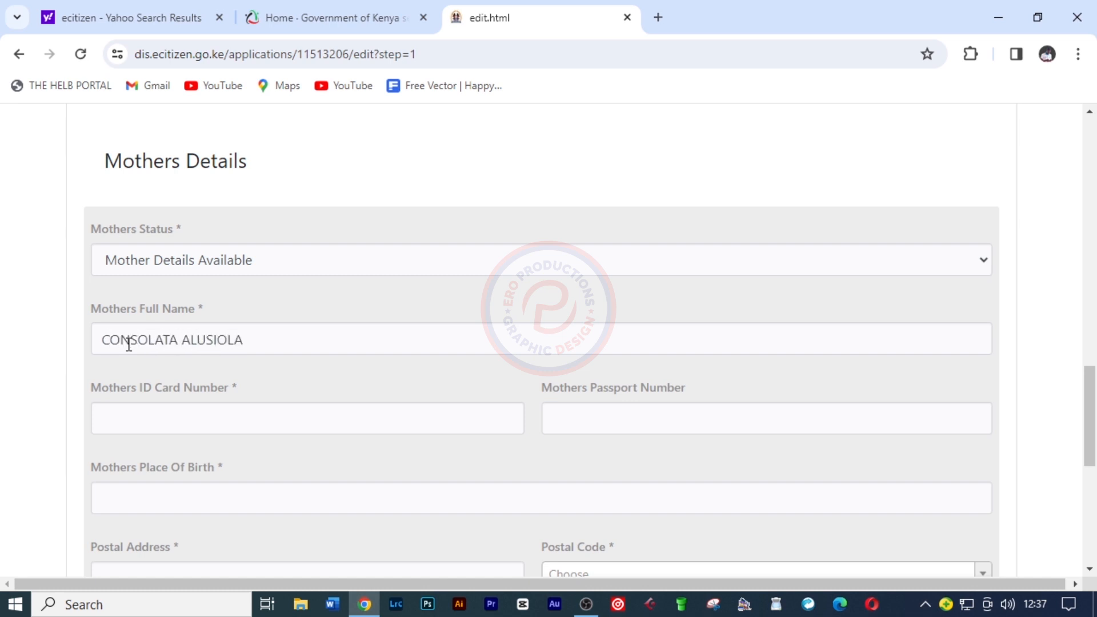
click(152, 418)
scroll(168, 417, down, 3)
click(158, 336)
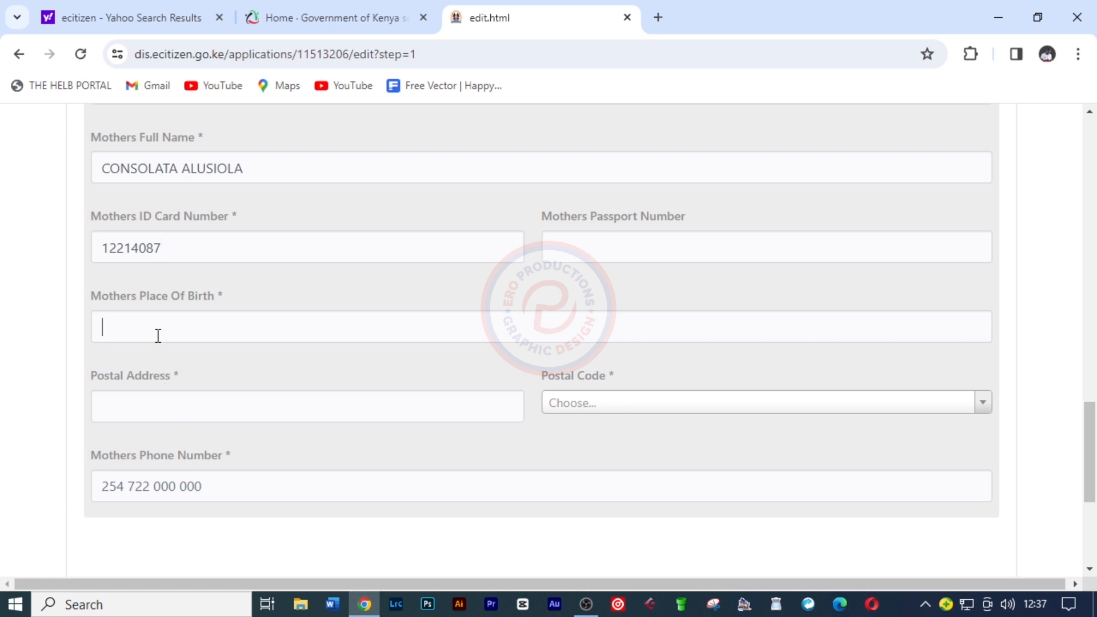
text(KAKAMEGA)
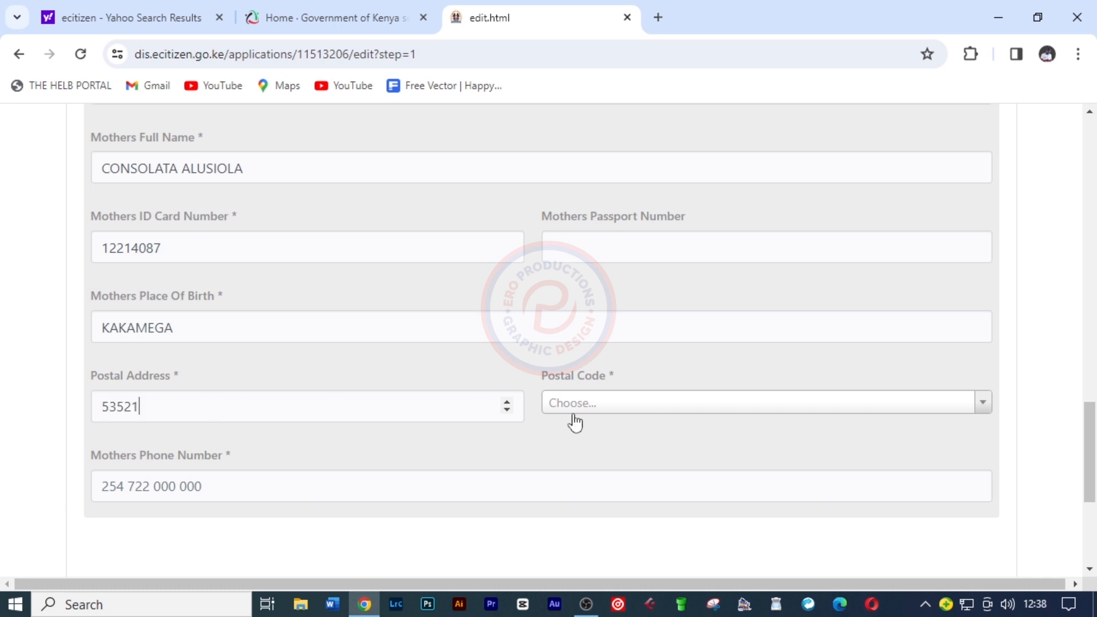
Select the mother's postal code City Square00200, enter her phone number, review and continue
click(615, 407)
text(00200)
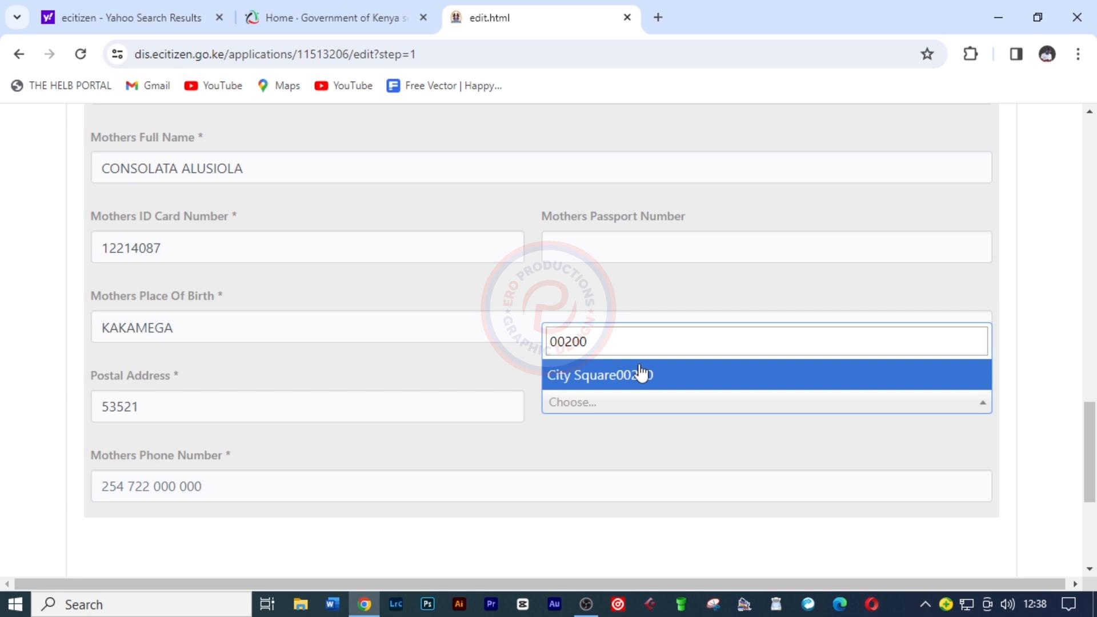
click(634, 375)
scroll(431, 404, down, 3)
click(163, 314)
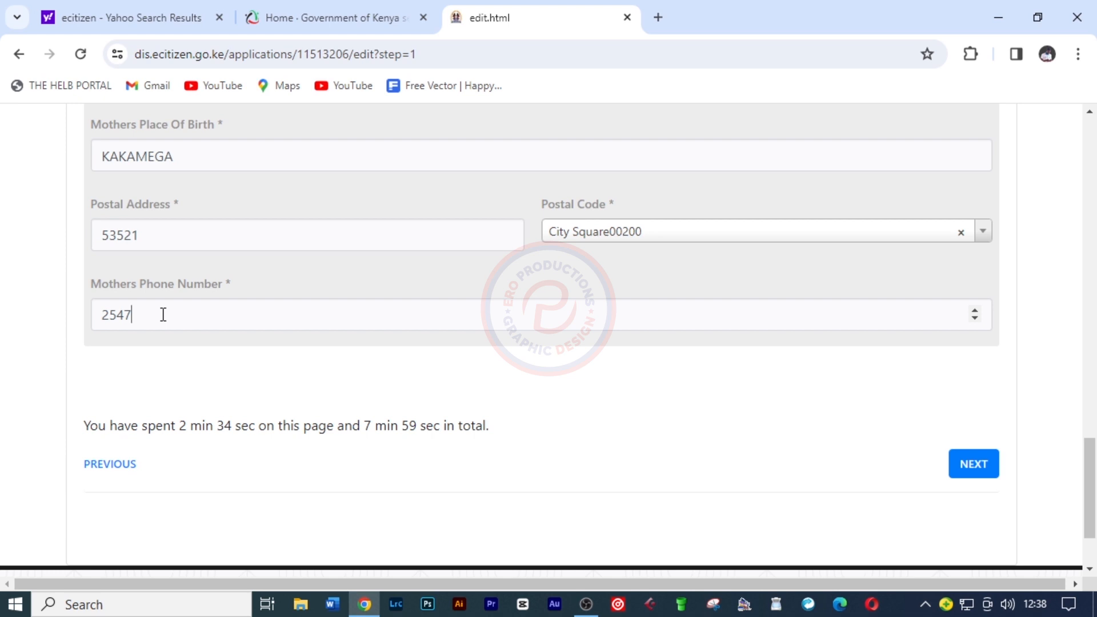
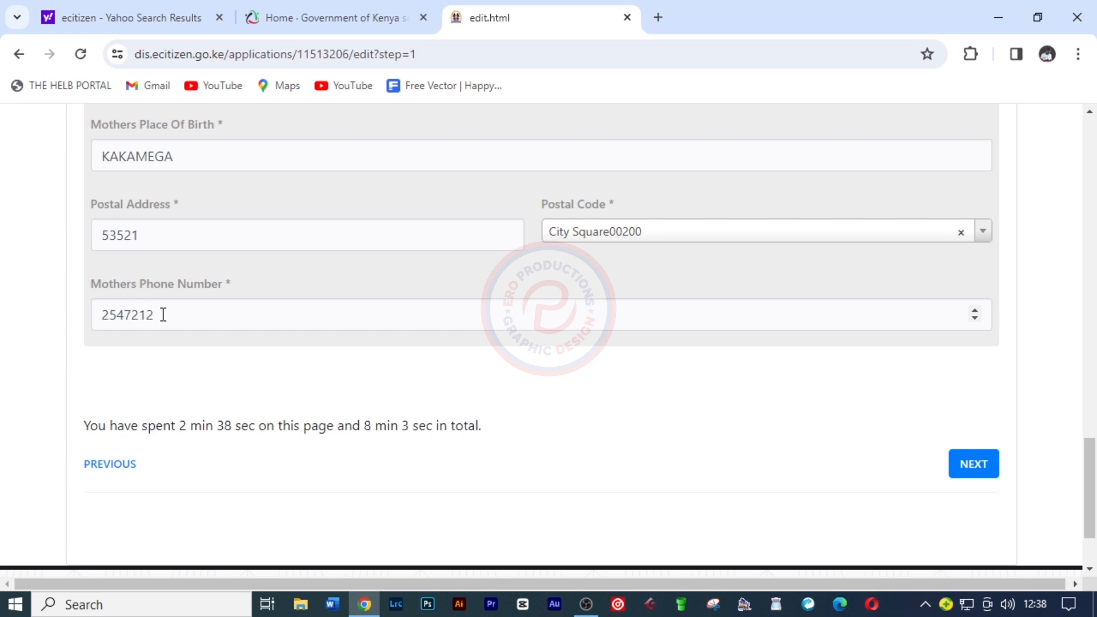
scroll(903, 452, up, 2)
scroll(906, 449, up, 6)
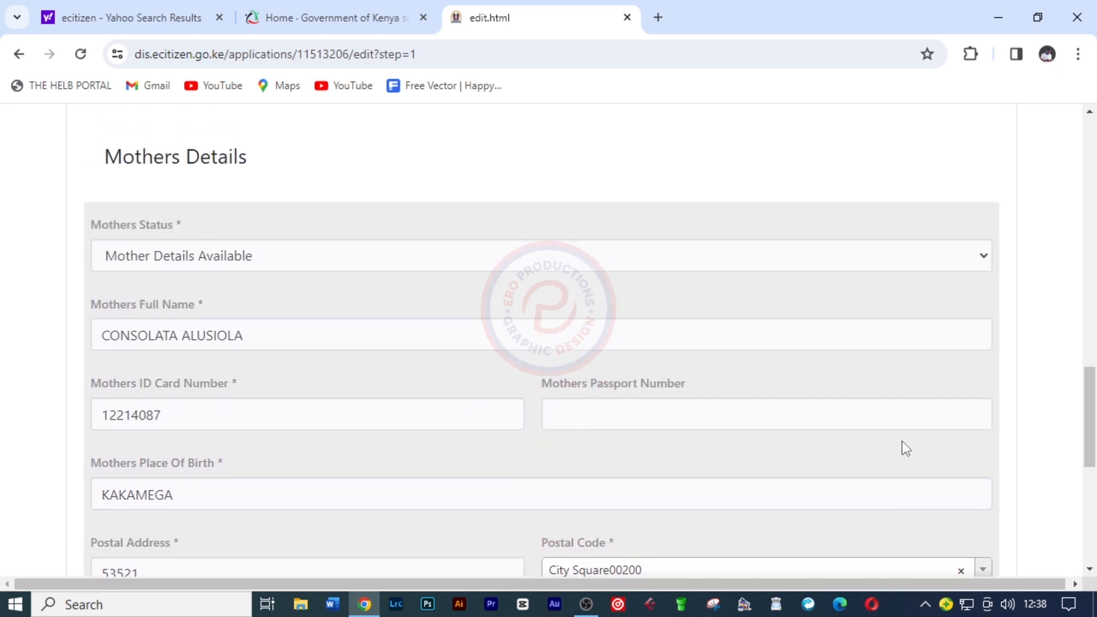
scroll(906, 448, up, 6)
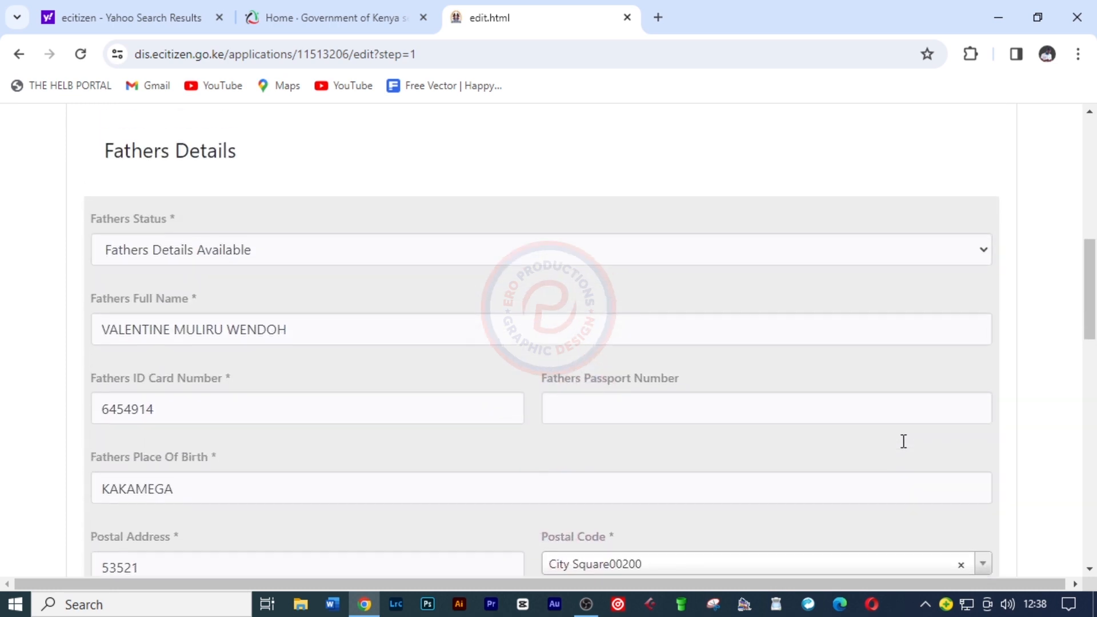
scroll(905, 448, up, 2)
scroll(905, 449, down, 14)
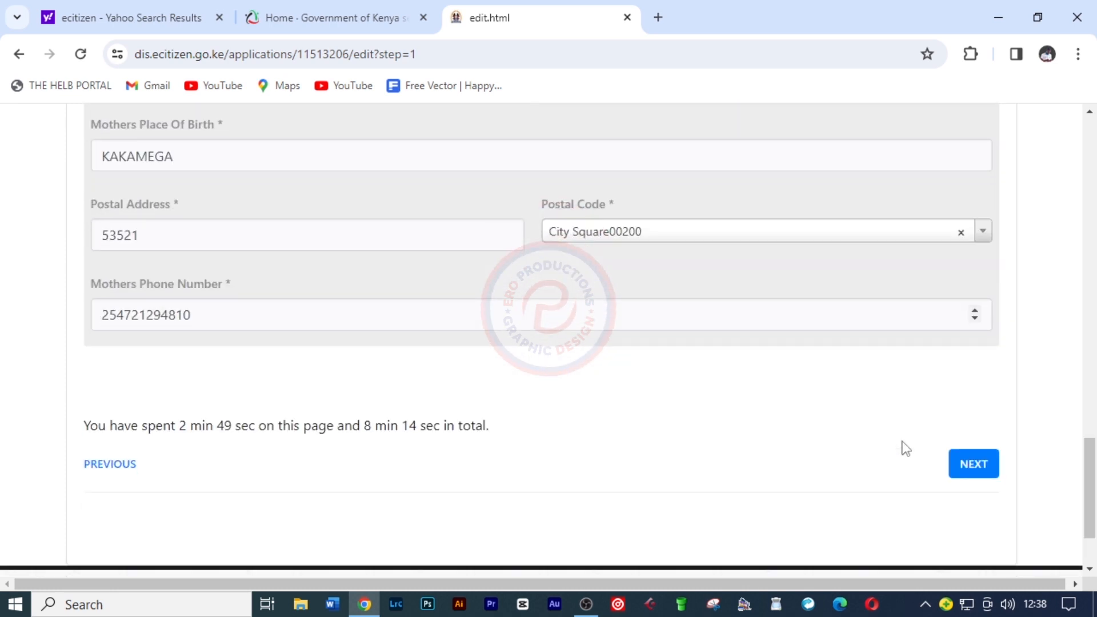
scroll(905, 449, down, 1)
click(972, 379)
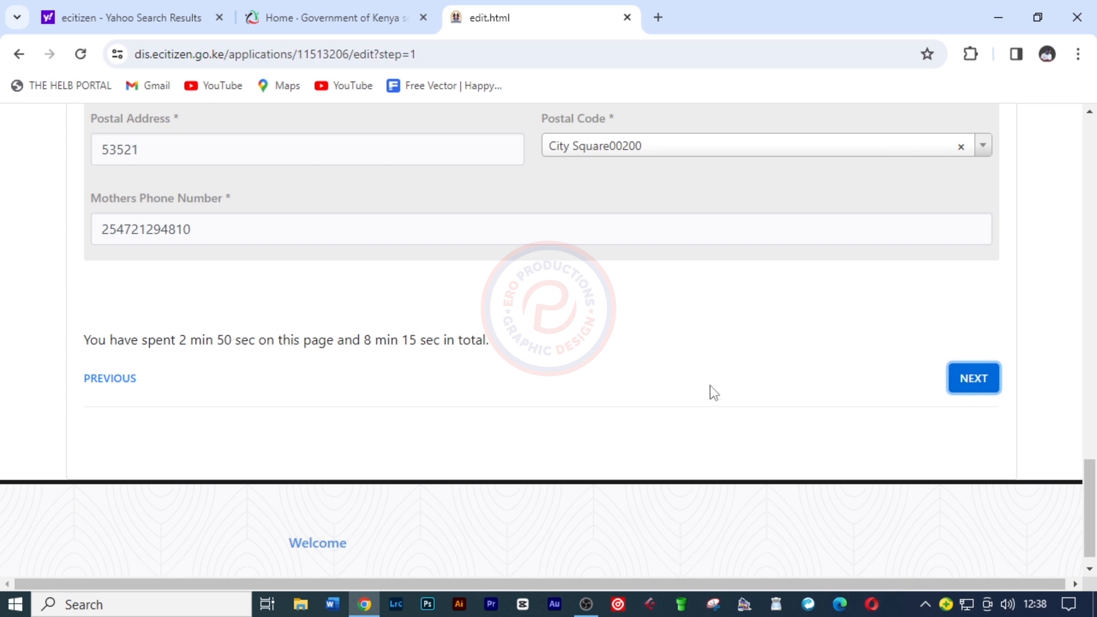
Enter the first next of kin's full name, ID number, division and location
scroll(553, 385, up, 4)
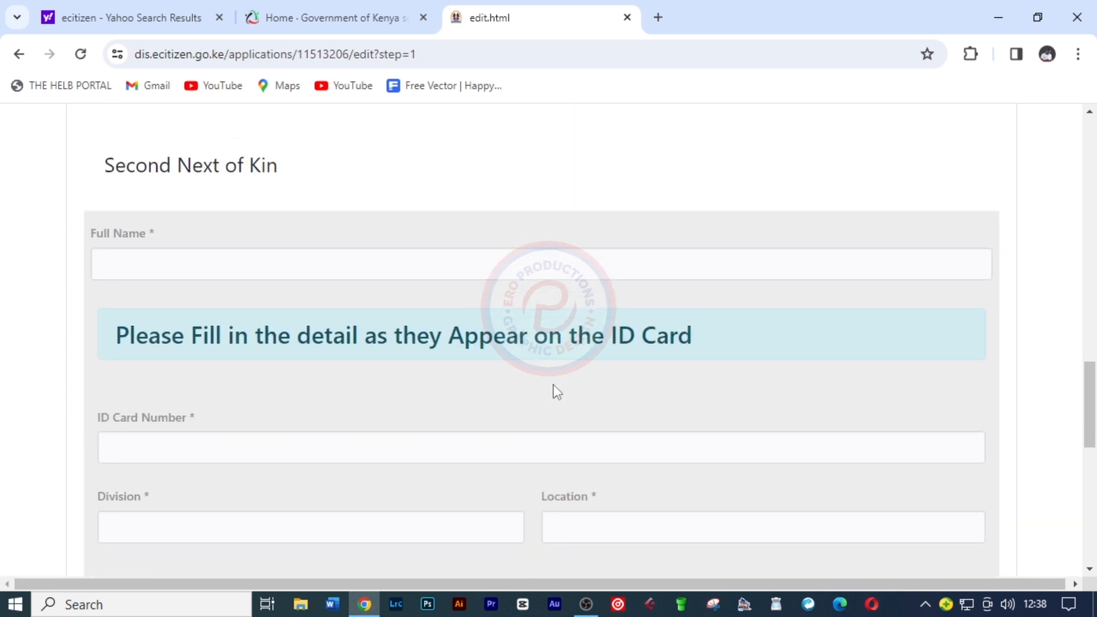
scroll(553, 385, up, 14)
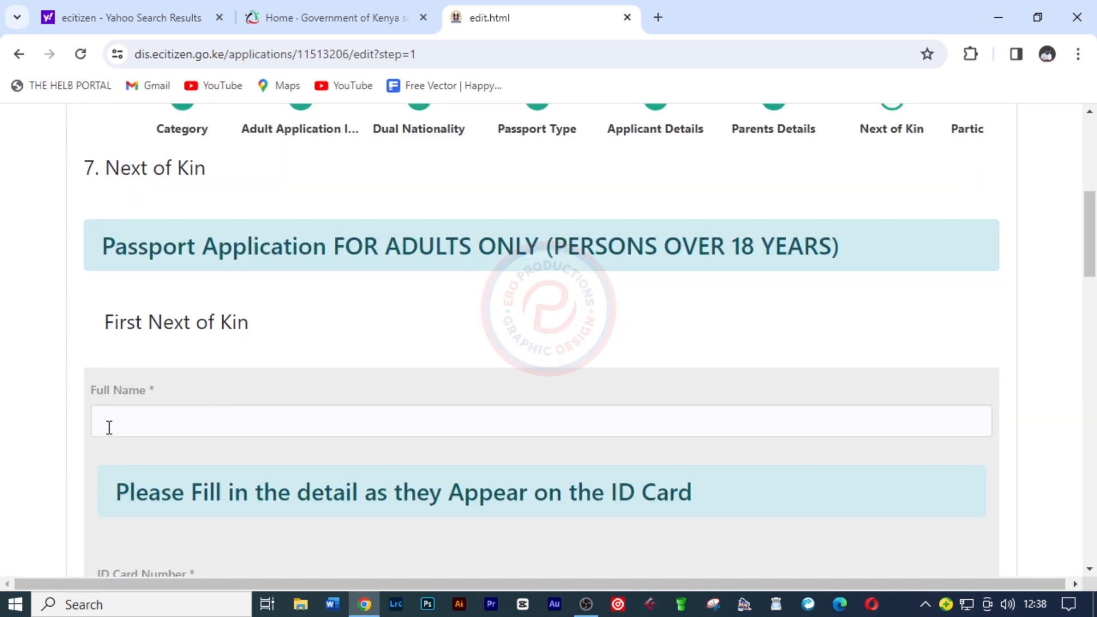
click(110, 424)
scroll(170, 415, down, 5)
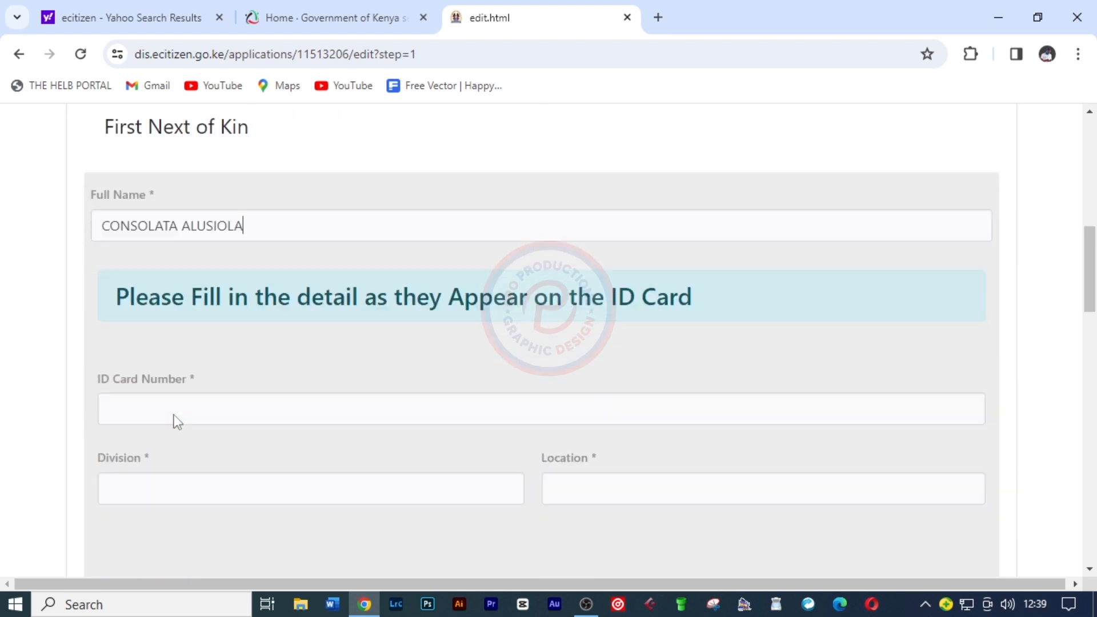
click(152, 356)
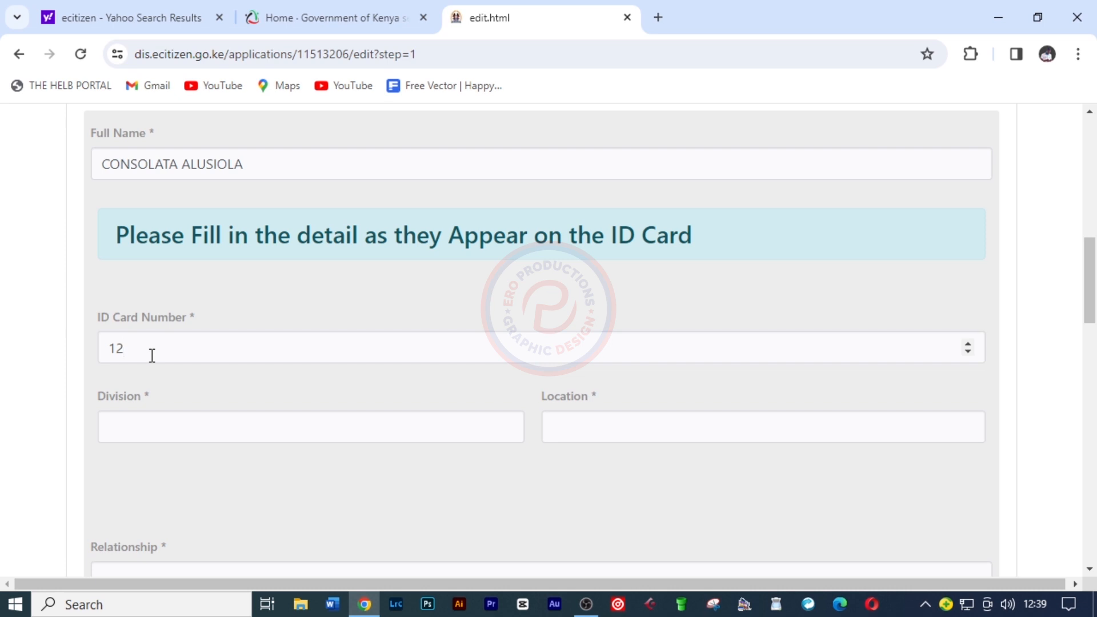
click(159, 419)
text(SHINYALU)
click(563, 426)
text(SHIBUYE)
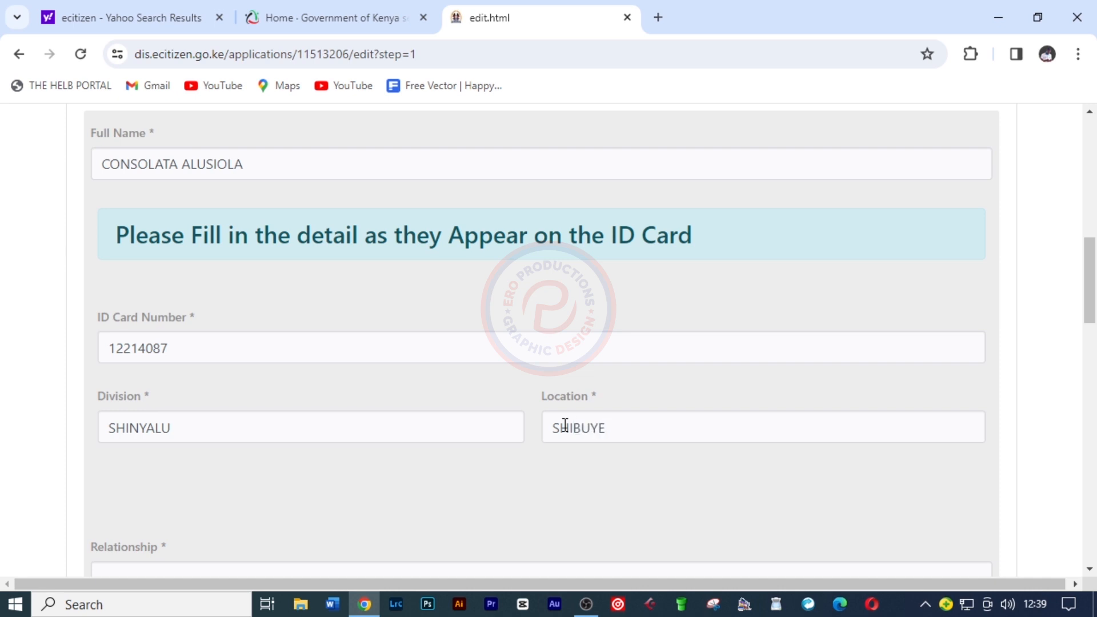
Set relationship MOTHER, the P.O. Box, postal code City Square00200 and the kin's phone number
scroll(565, 426, down, 3)
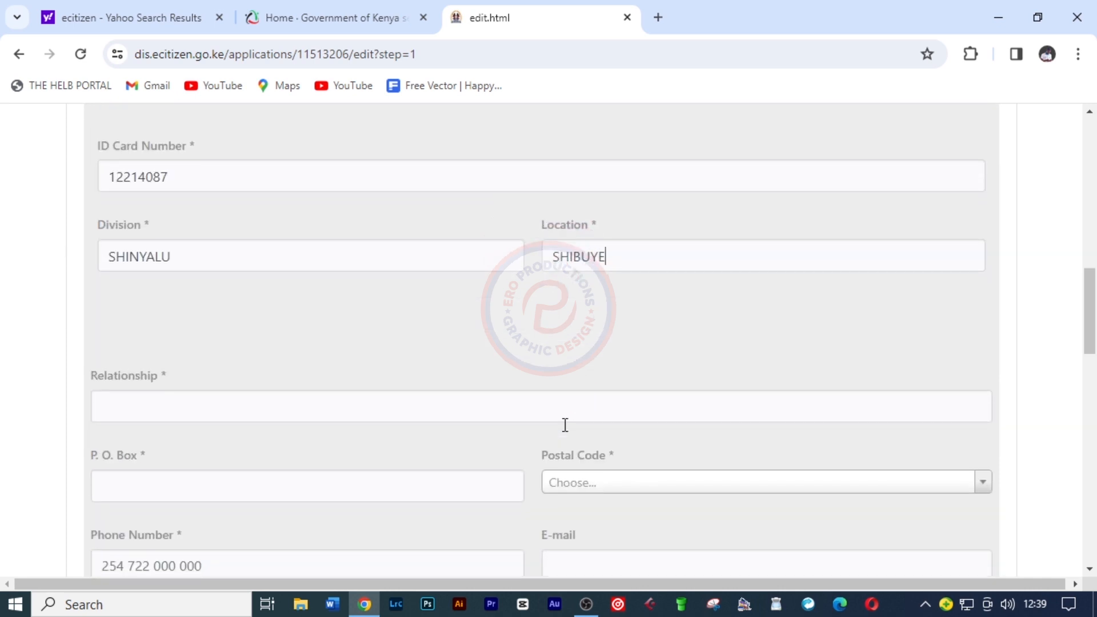
click(238, 398)
text(MOTHER)
click(226, 480)
click(580, 486)
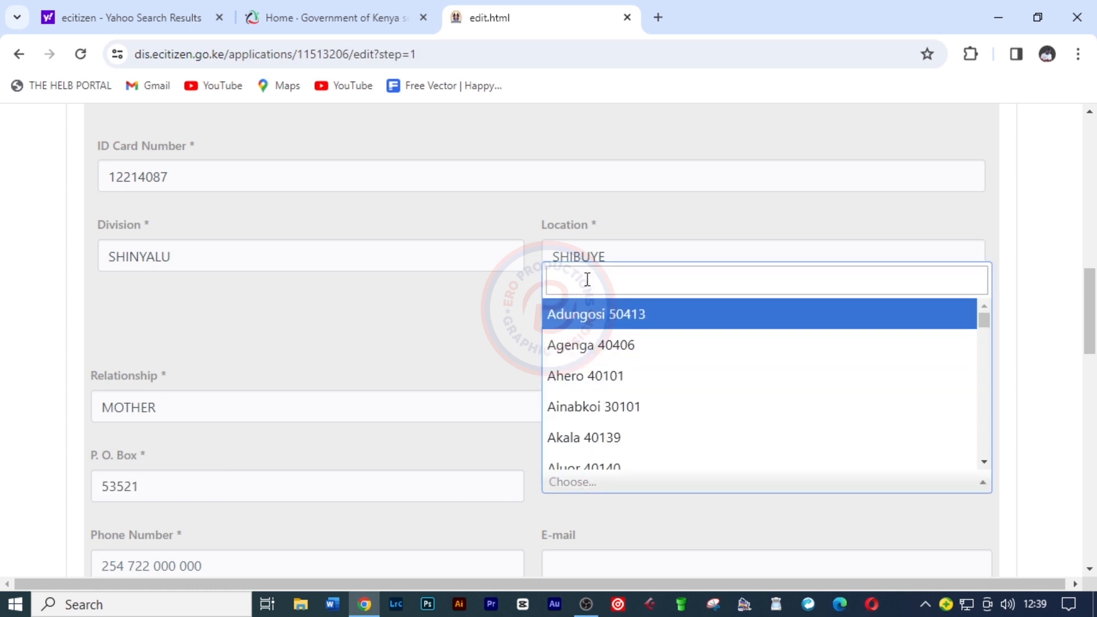
text(00200)
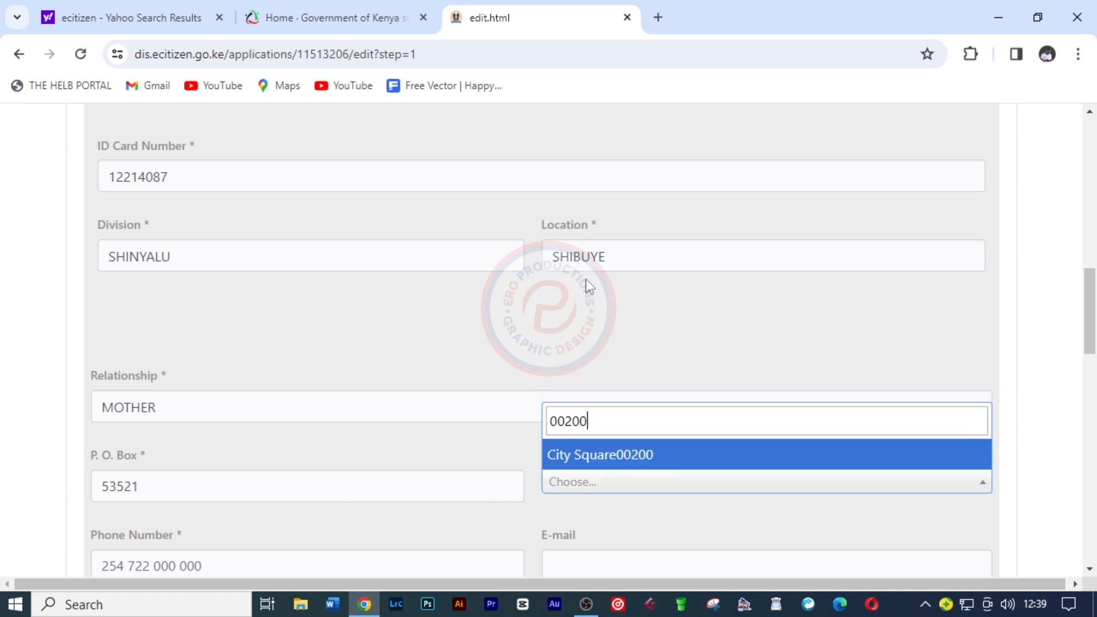
click(610, 457)
scroll(451, 449, down, 2)
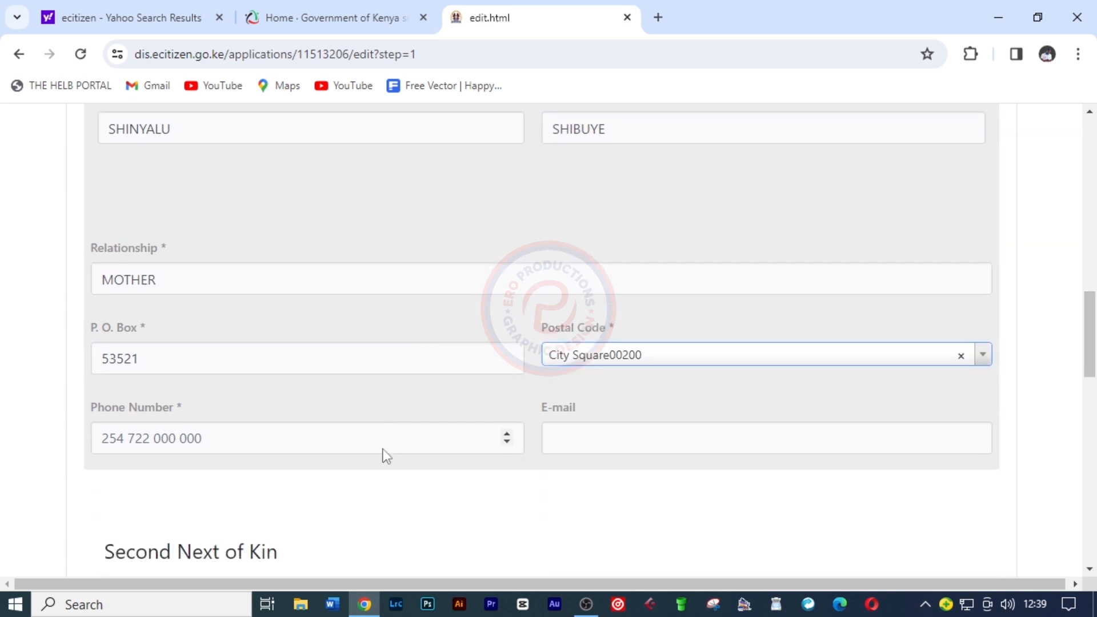
scroll(387, 450, down, 1)
click(220, 400)
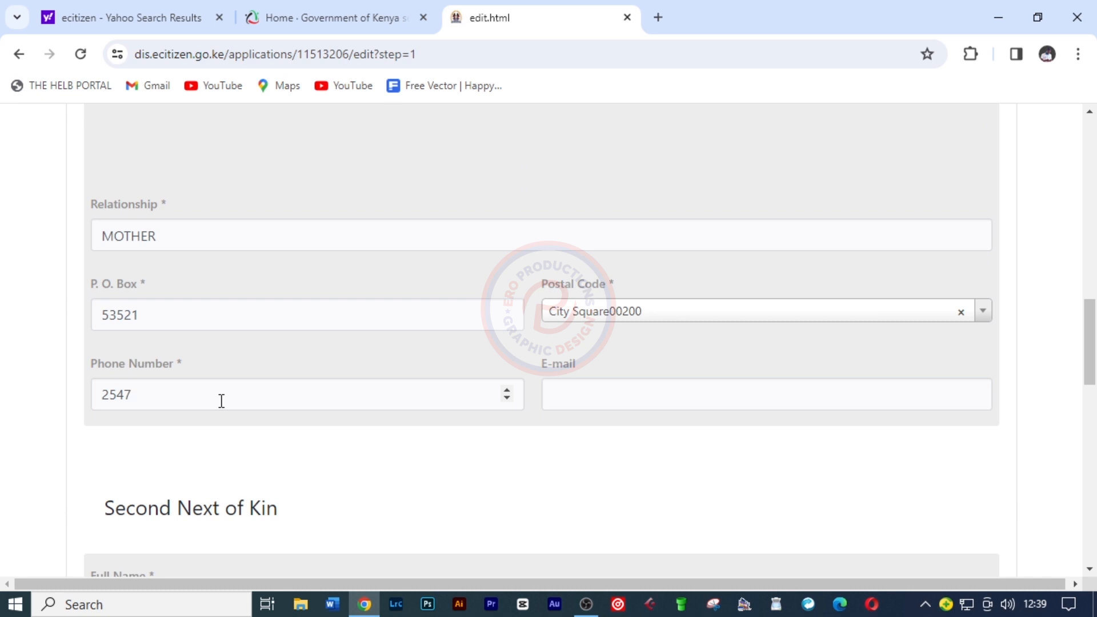
scroll(284, 397, down, 6)
Enter the second next of kin's full name and ID card number
click(152, 270)
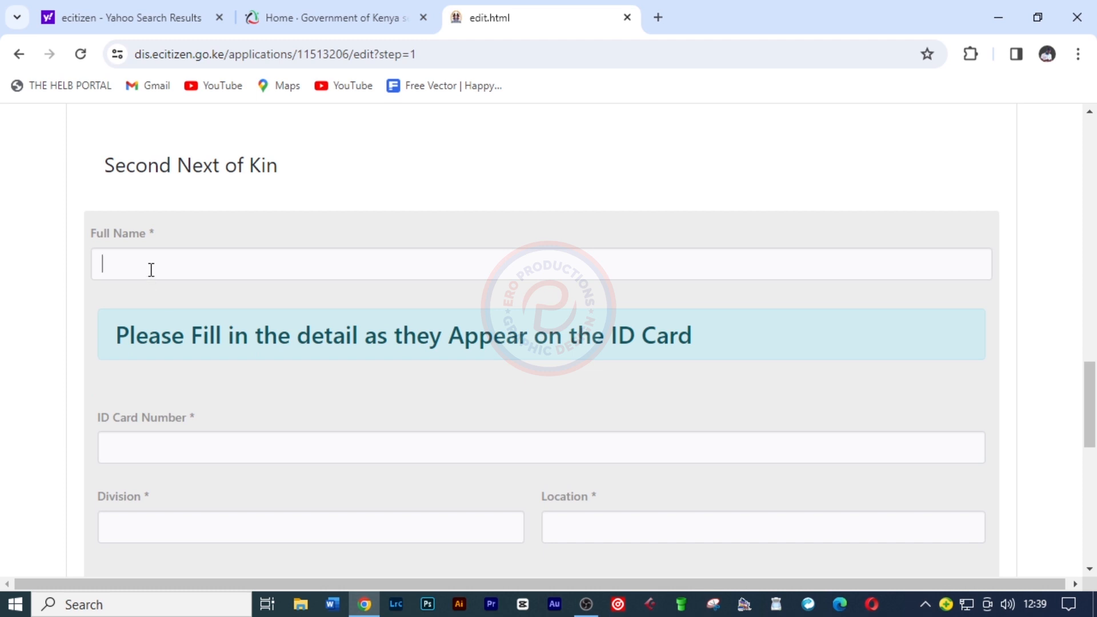
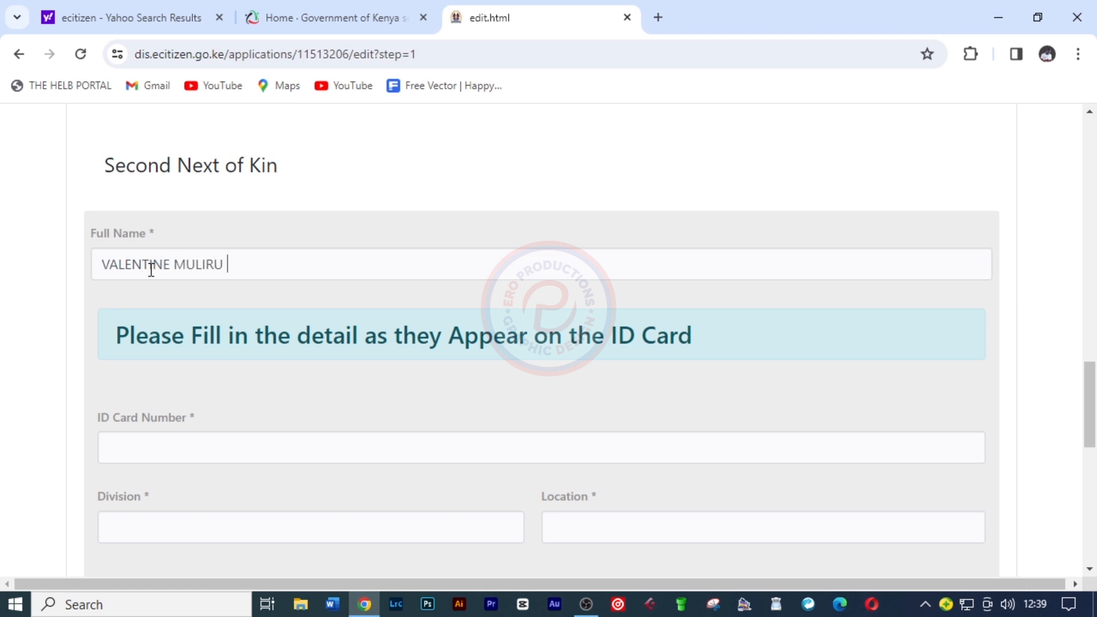
scroll(152, 269, down, 3)
click(155, 269)
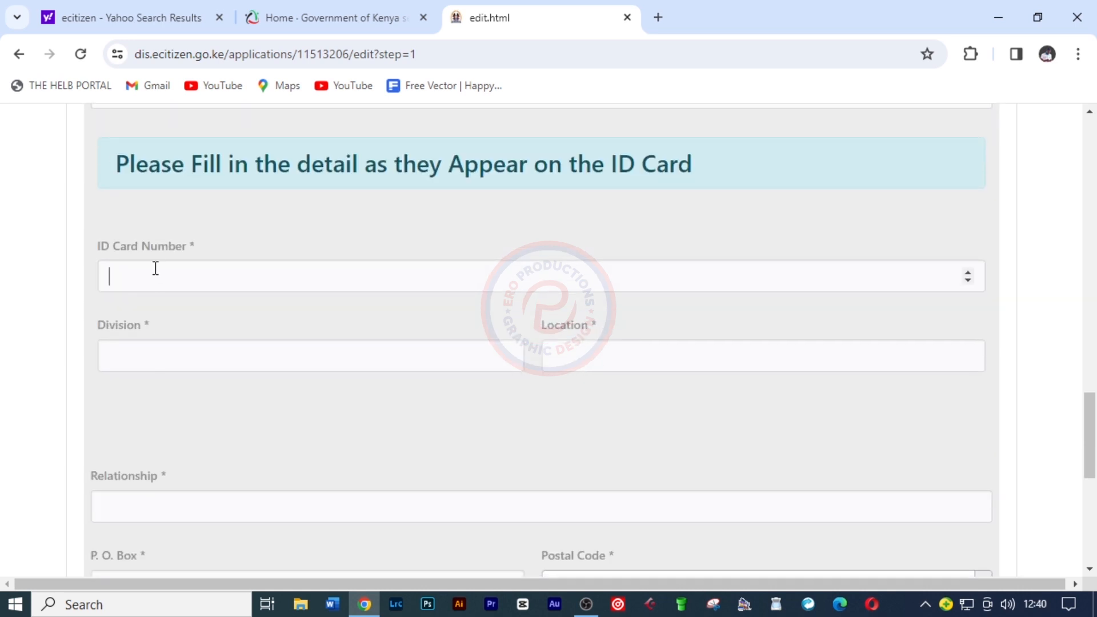
Fill in the next of kin's division and location, with relationship FATHER
click(164, 357)
text(SHINYALU)
click(604, 360)
text(SHIBUYE)
click(218, 509)
text(FATHER)
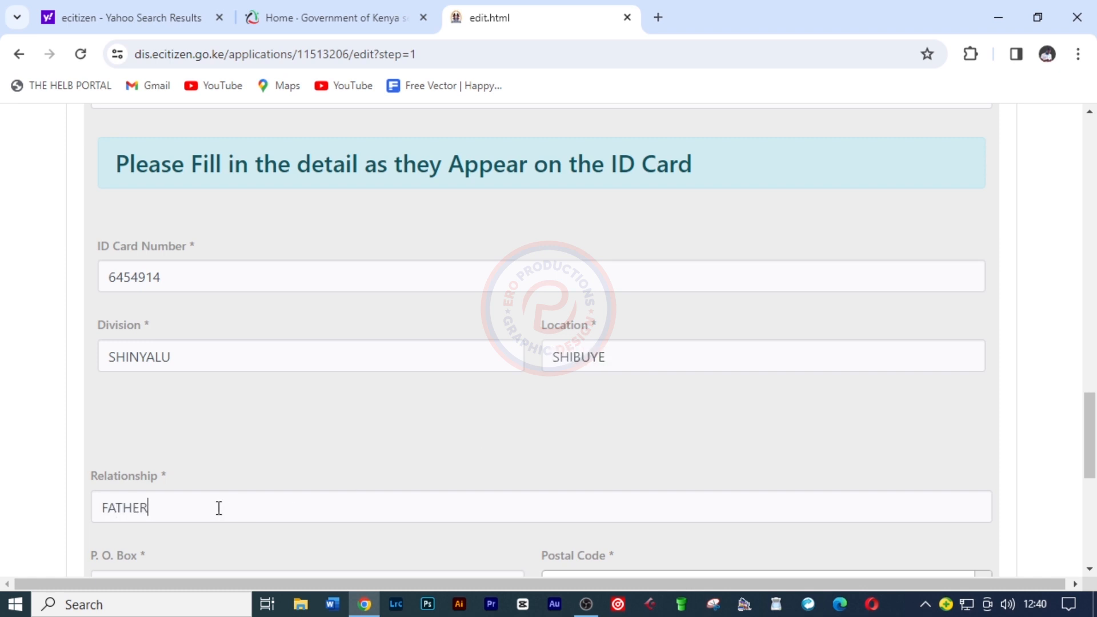
Enter the P.O. Box, choose postal code City Square 00200, and enter the phone number
scroll(230, 502, down, 5)
click(135, 332)
click(569, 327)
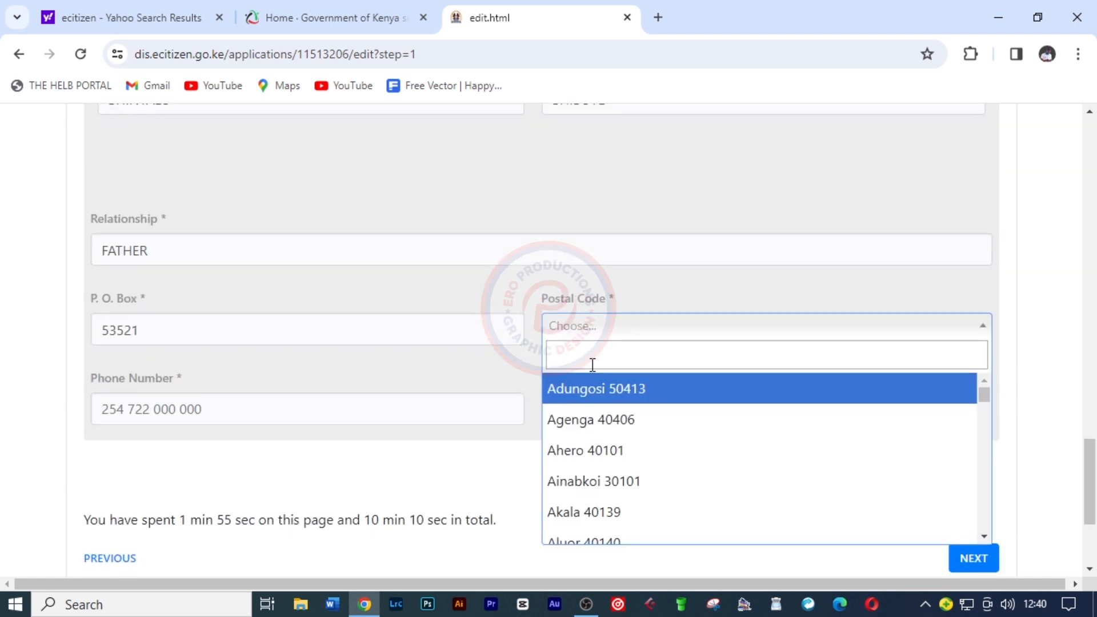
text(00200)
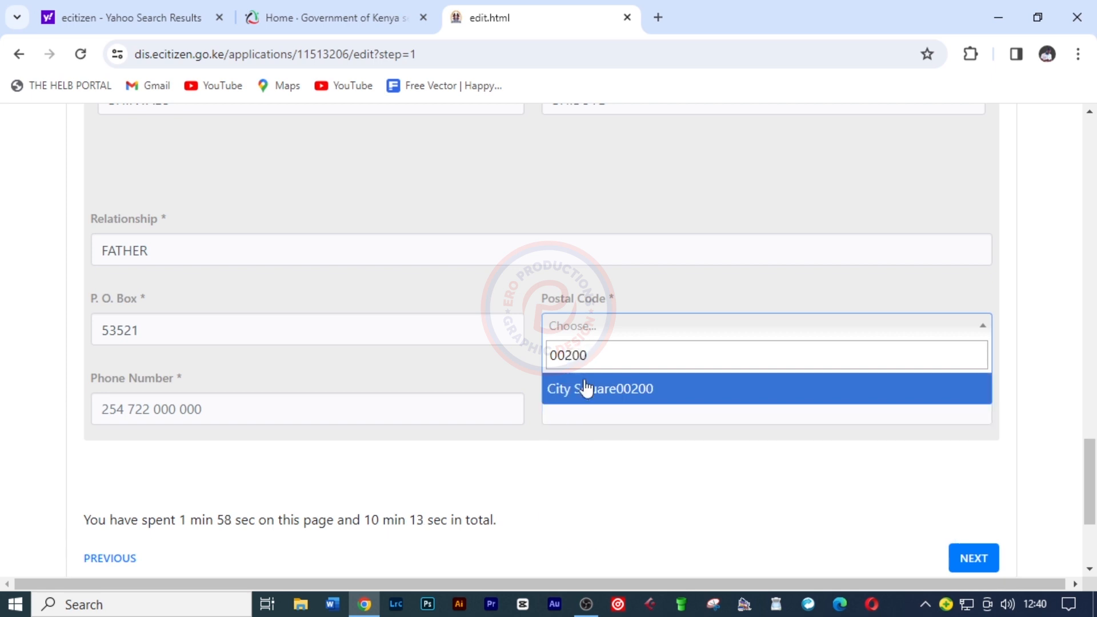
click(585, 388)
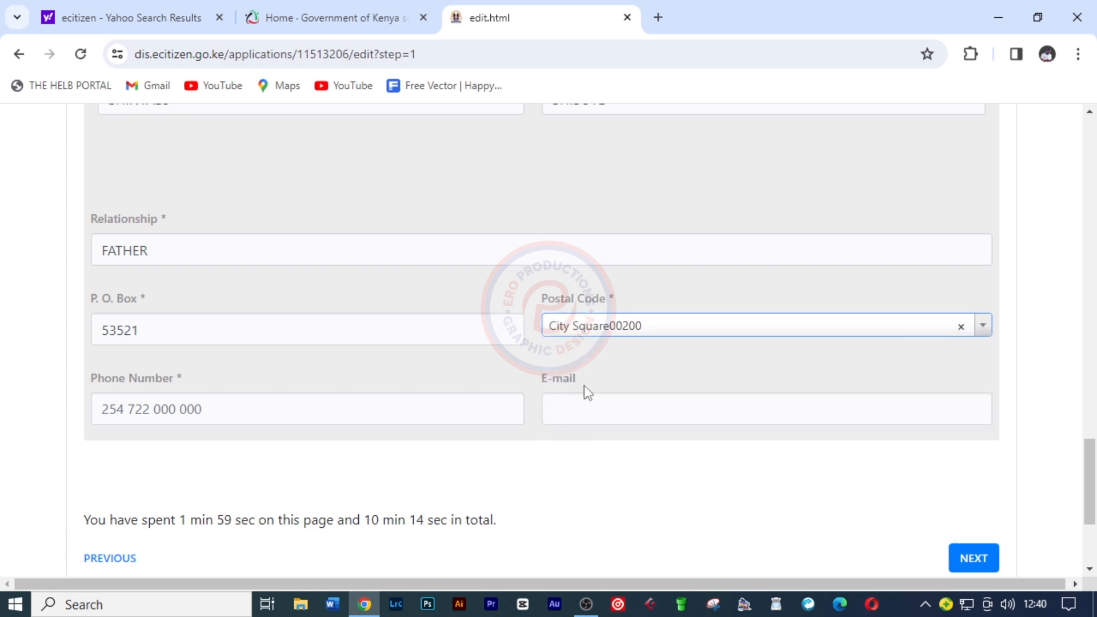
click(217, 404)
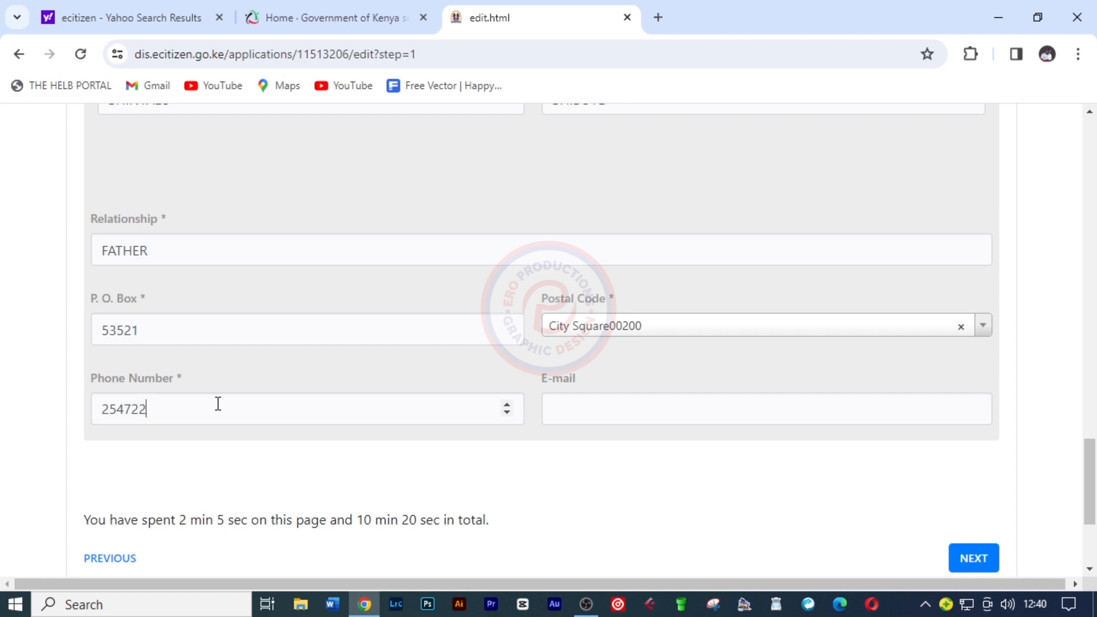
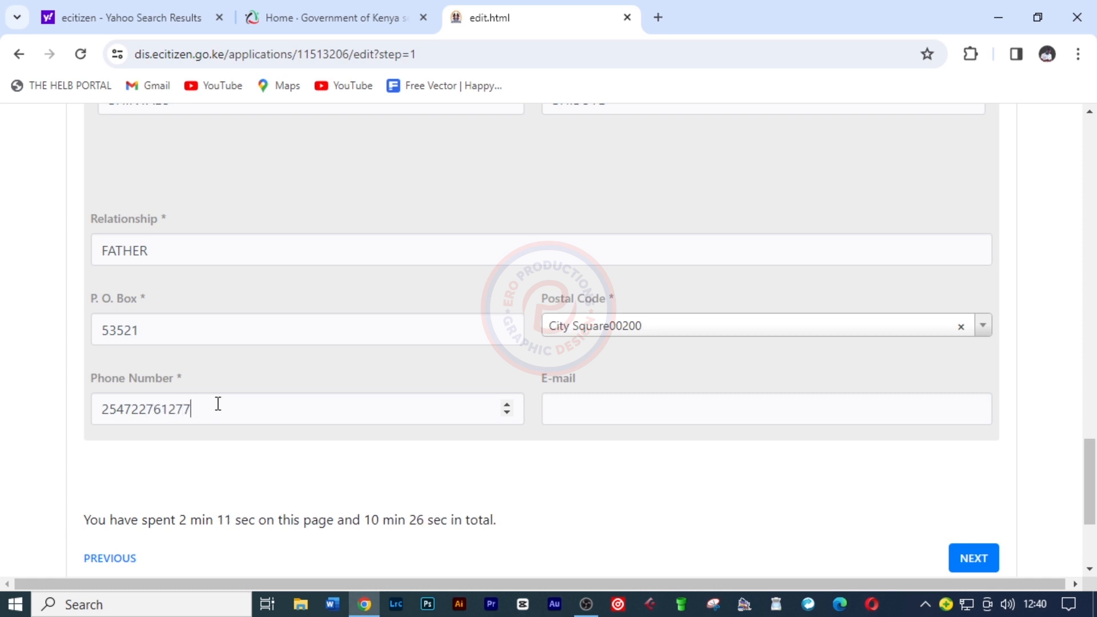
Review the next of kin form and continue to the next page
scroll(317, 397, down, 3)
scroll(486, 383, up, 5)
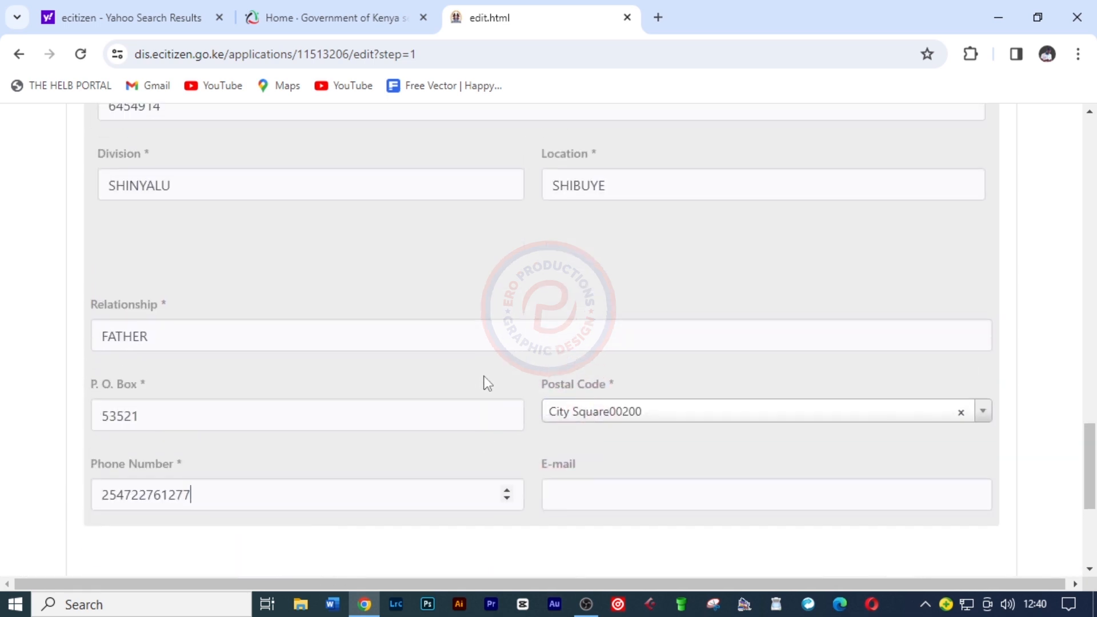
scroll(488, 383, up, 3)
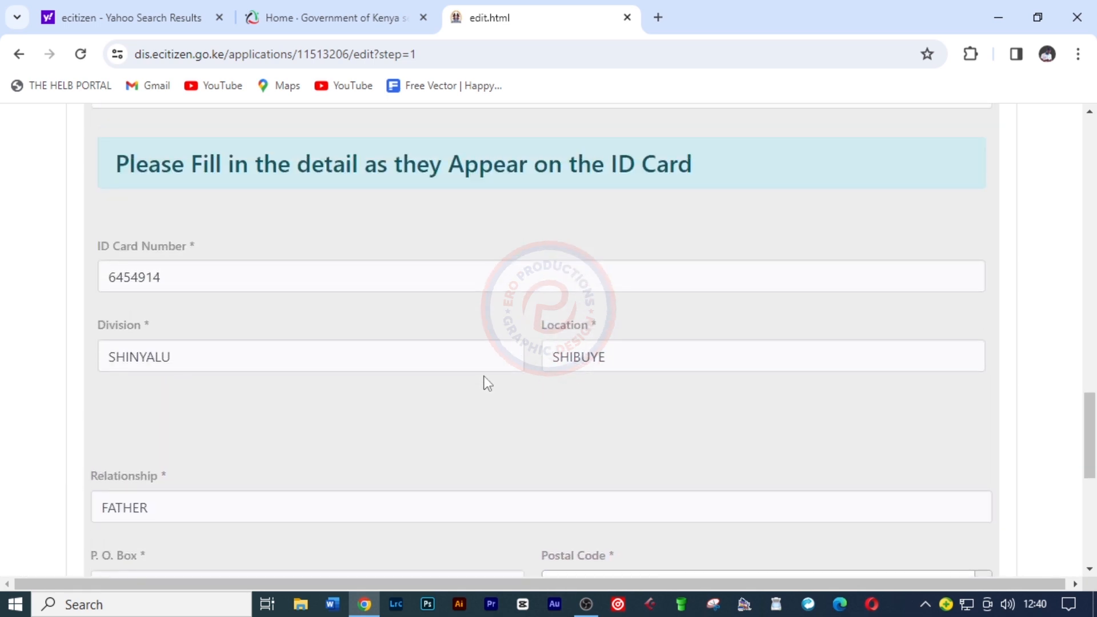
scroll(488, 383, up, 4)
scroll(488, 383, up, 3)
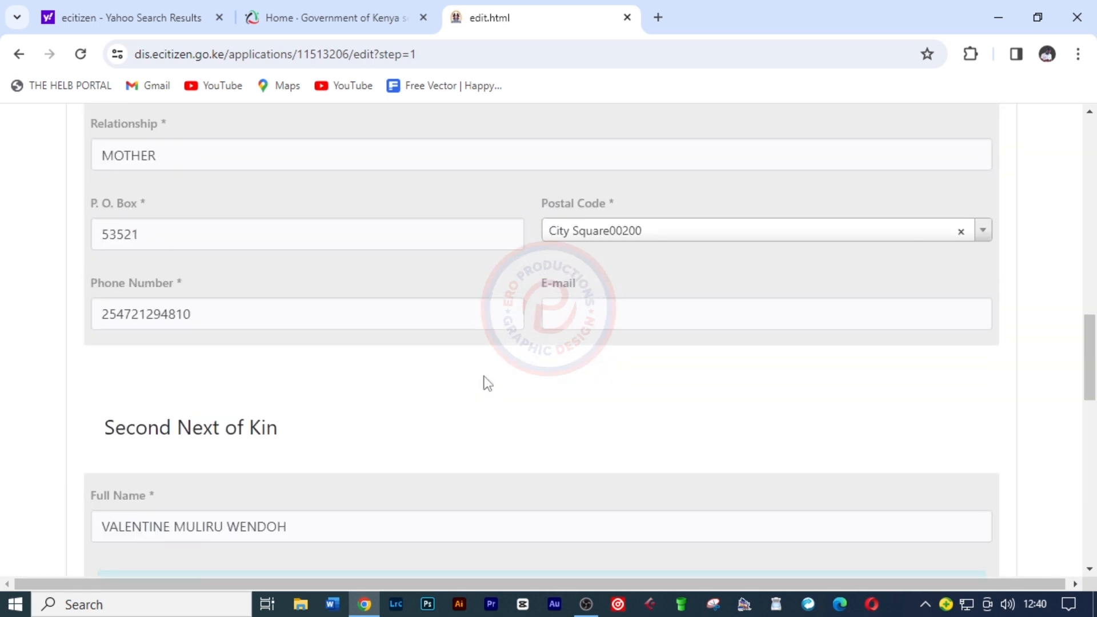
scroll(487, 383, up, 6)
scroll(488, 383, down, 4)
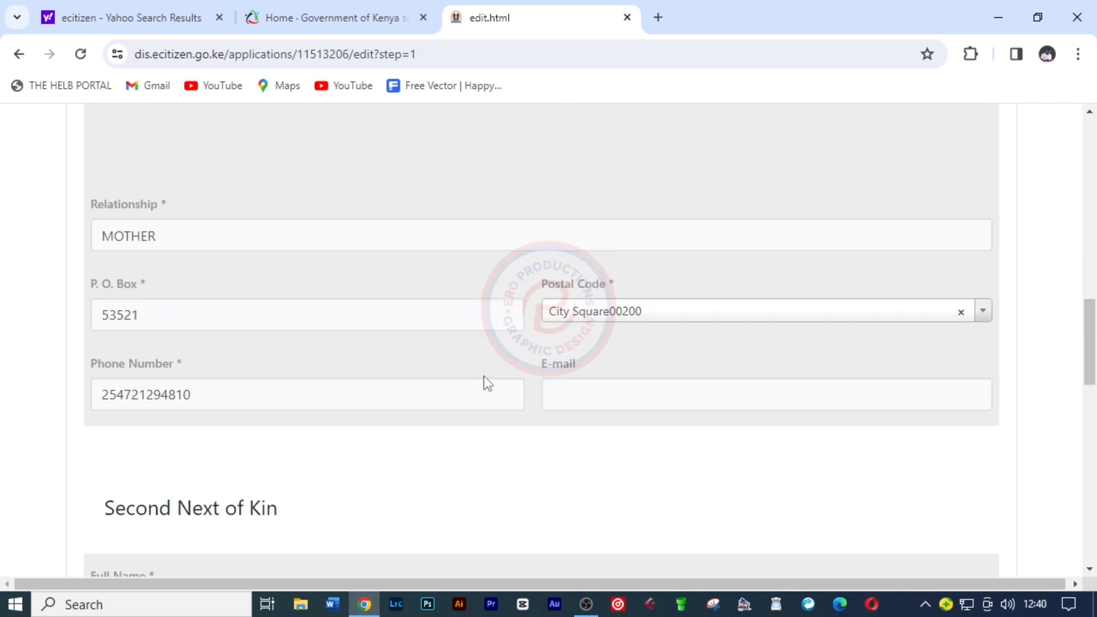
scroll(485, 377, down, 8)
click(964, 476)
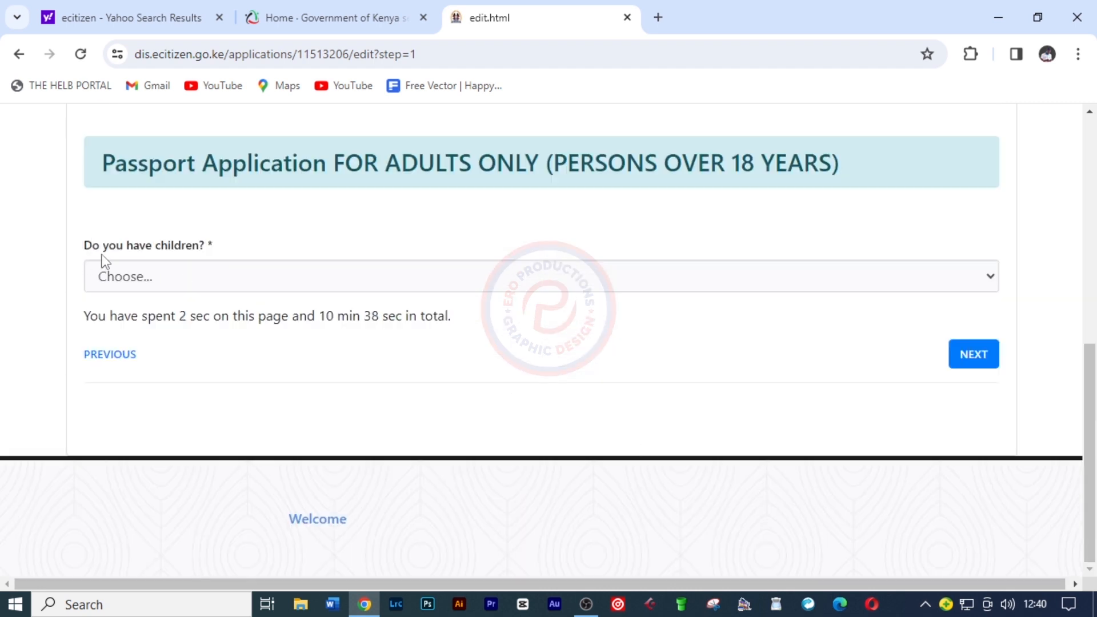
click(240, 284)
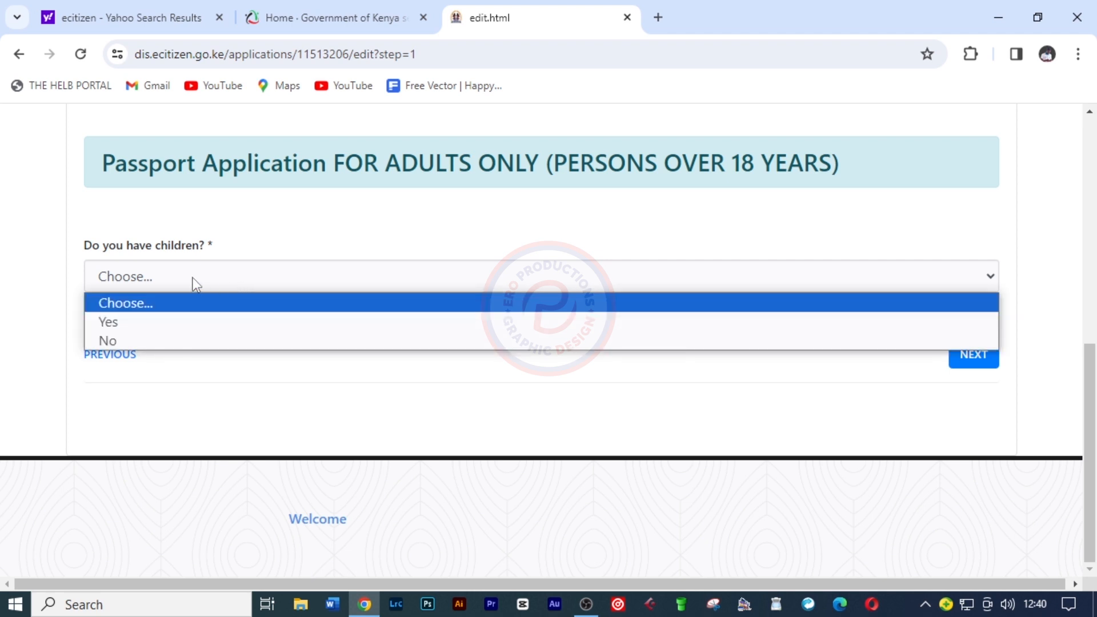
click(120, 337)
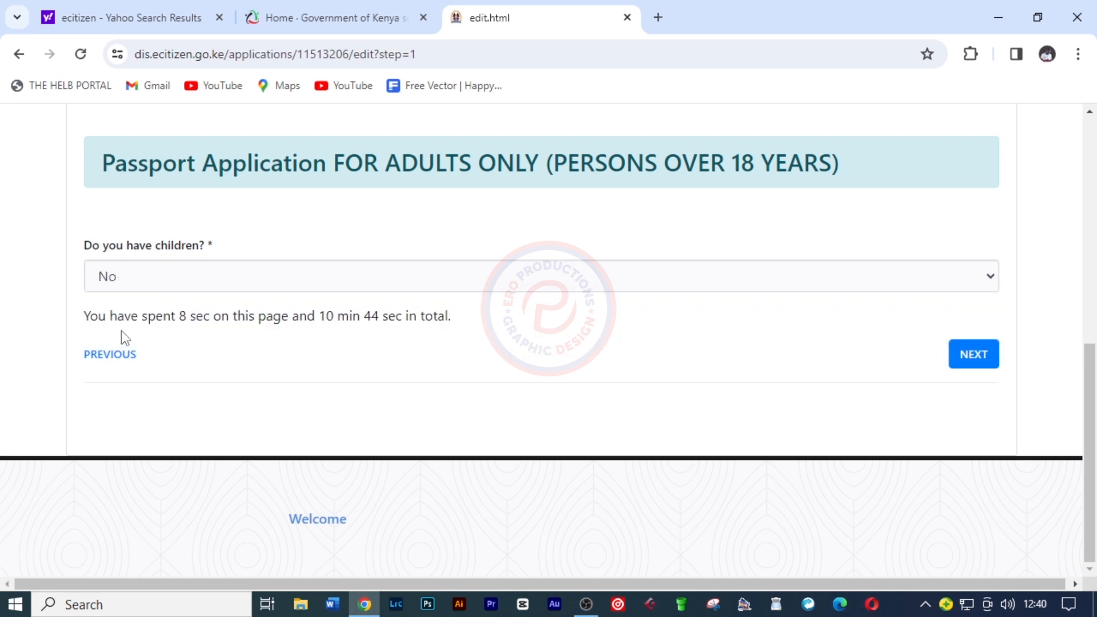
click(973, 355)
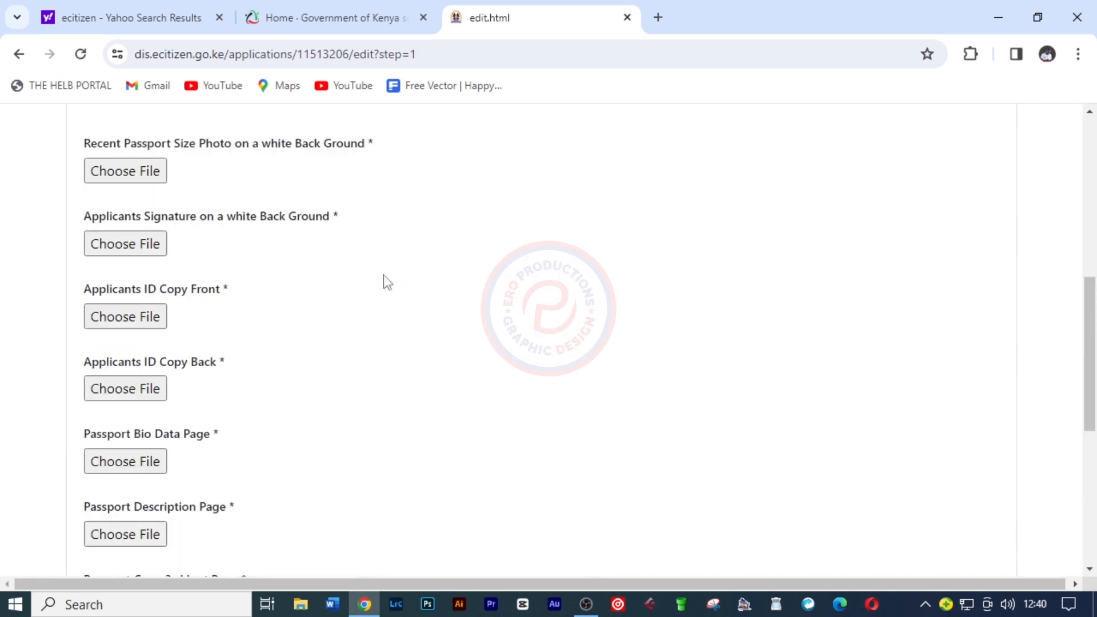
scroll(332, 268, up, 3)
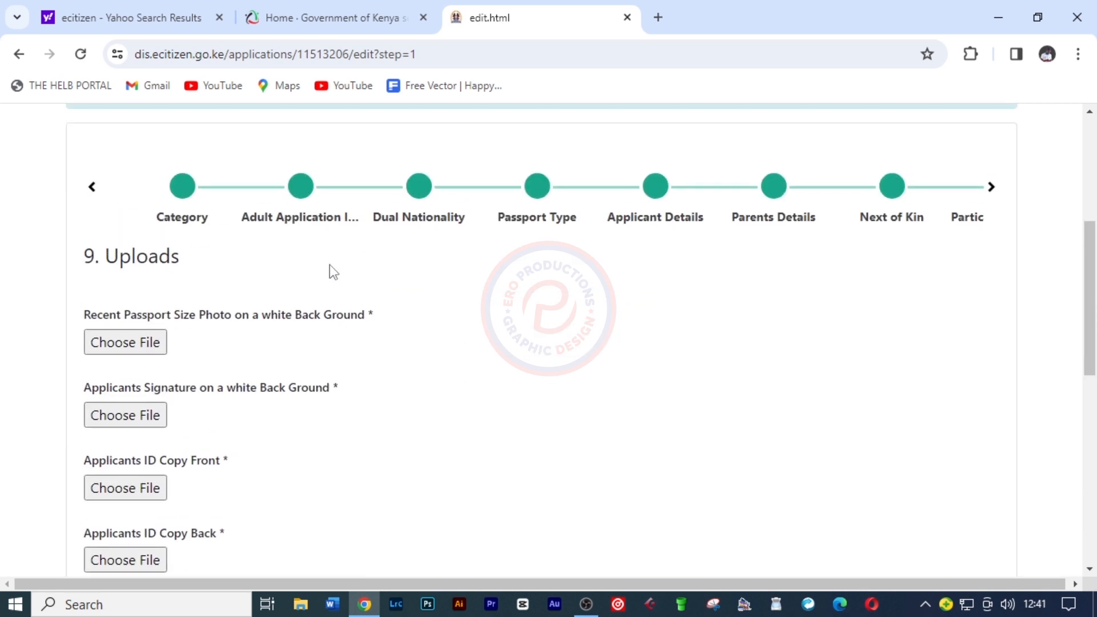
scroll(334, 273, down, 2)
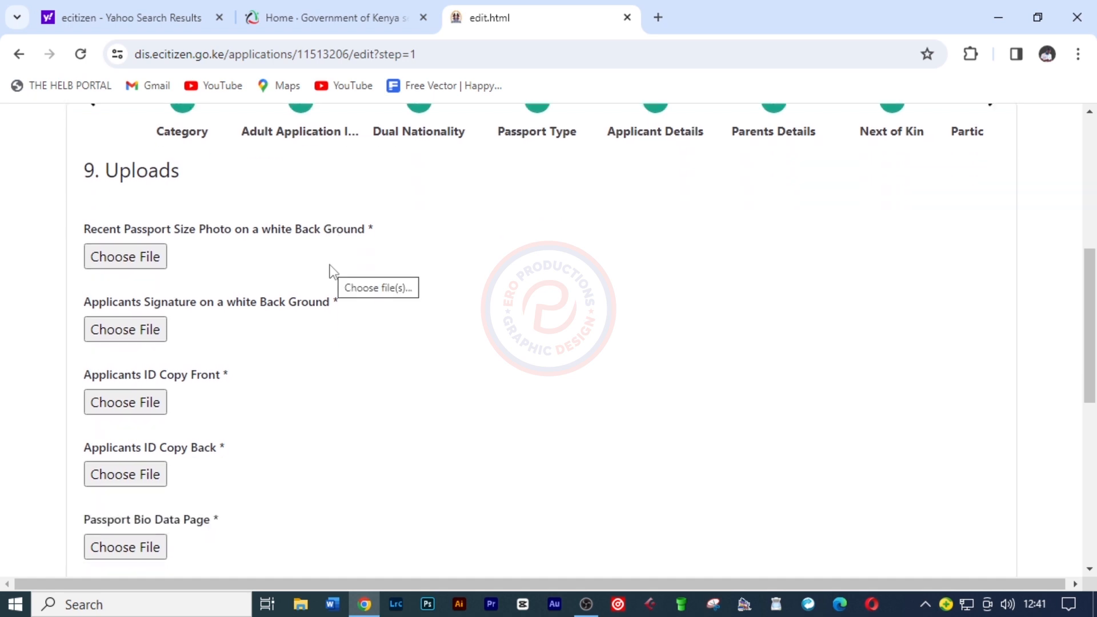
scroll(334, 272, down, 2)
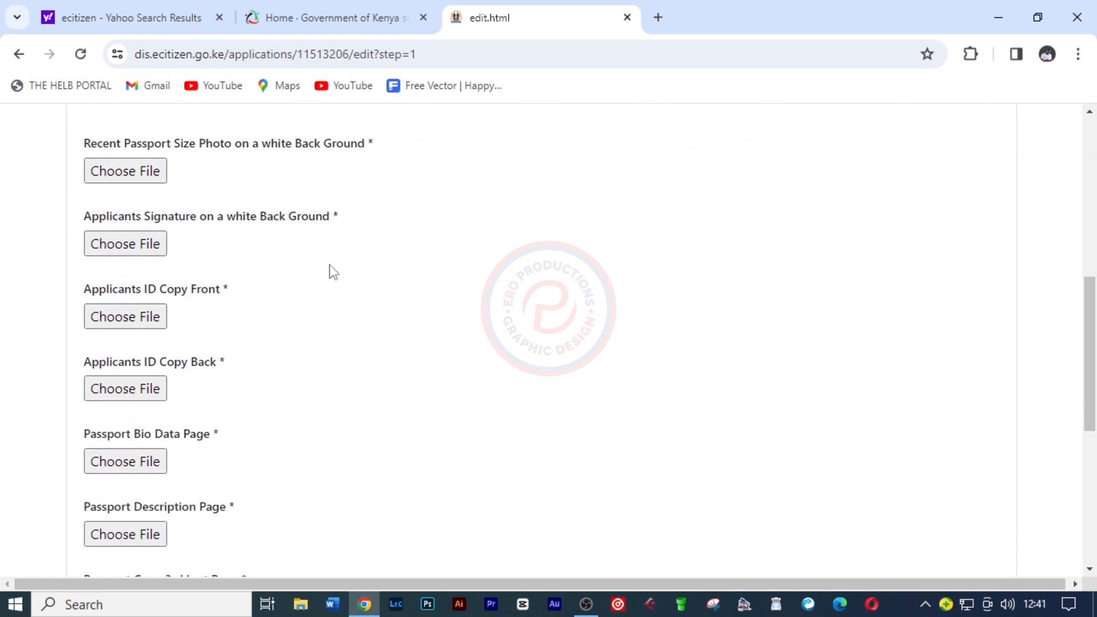
scroll(333, 272, down, 4)
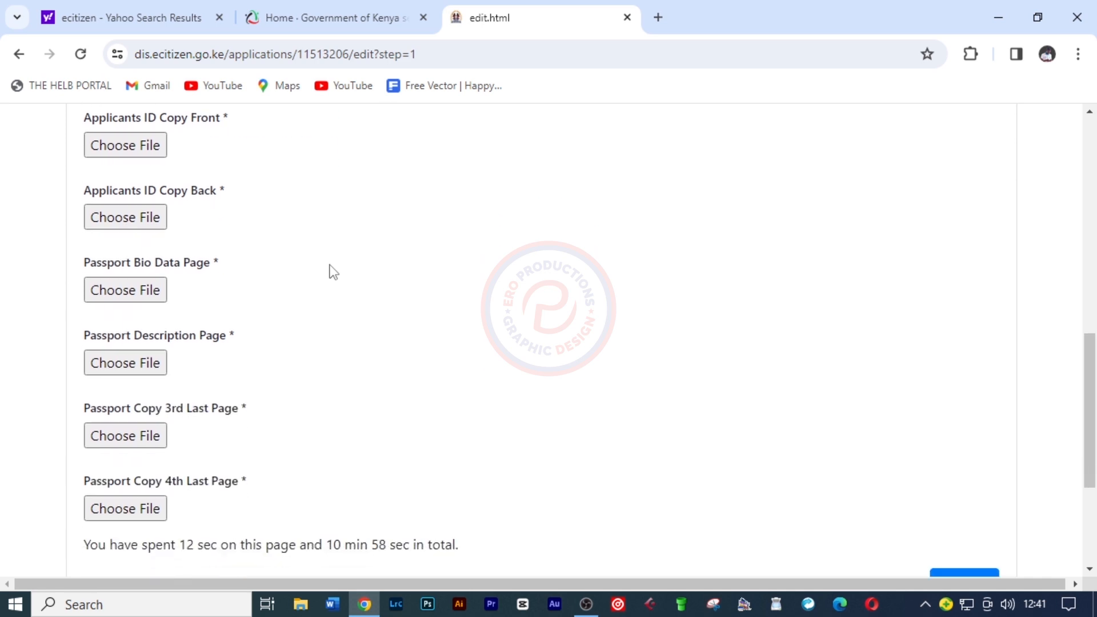
scroll(334, 272, down, 2)
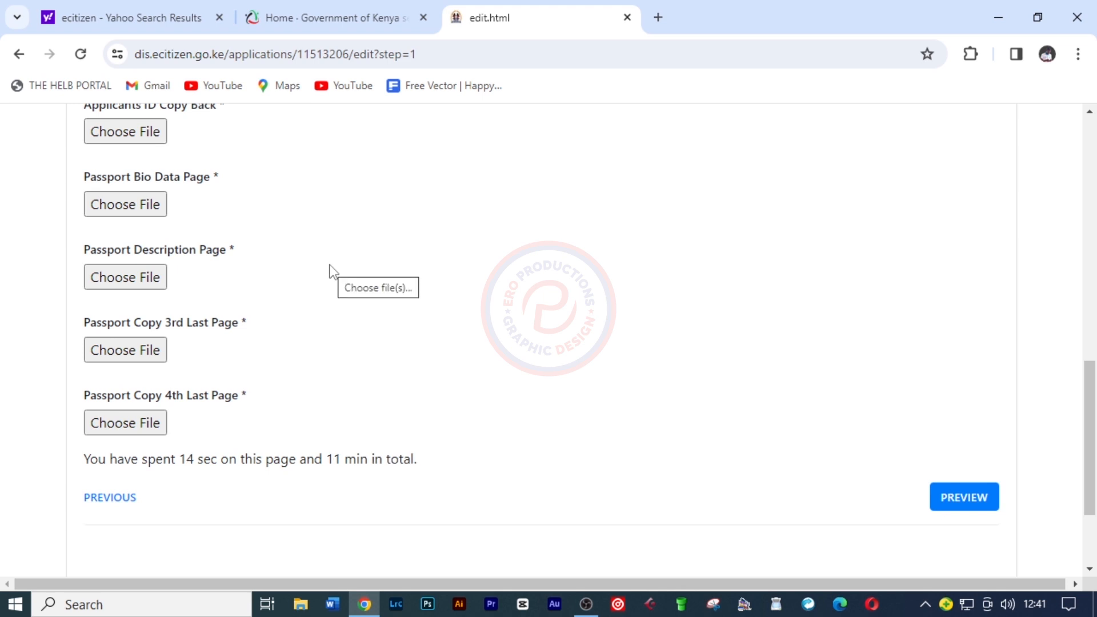
scroll(334, 272, up, 8)
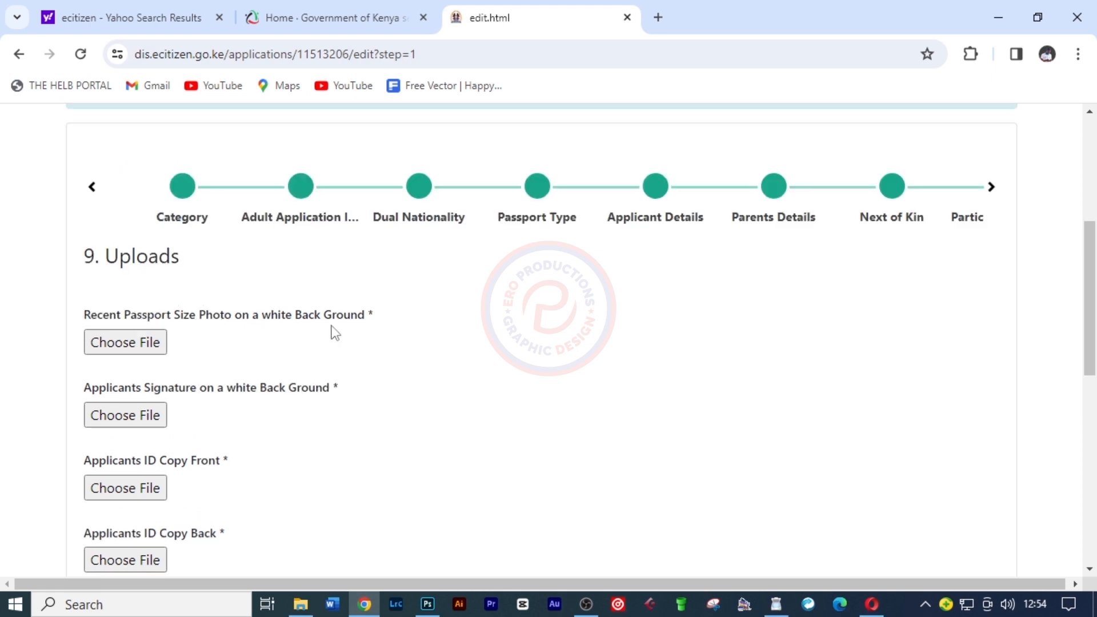
Attach the passport photo scan from Downloads > Scans
click(131, 344)
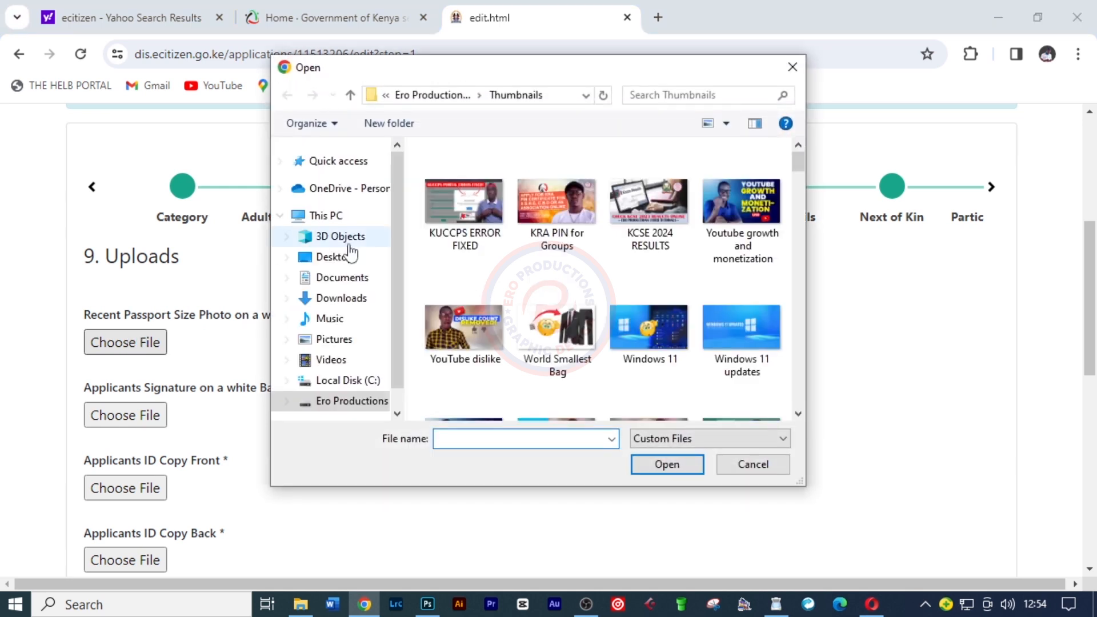
click(350, 300)
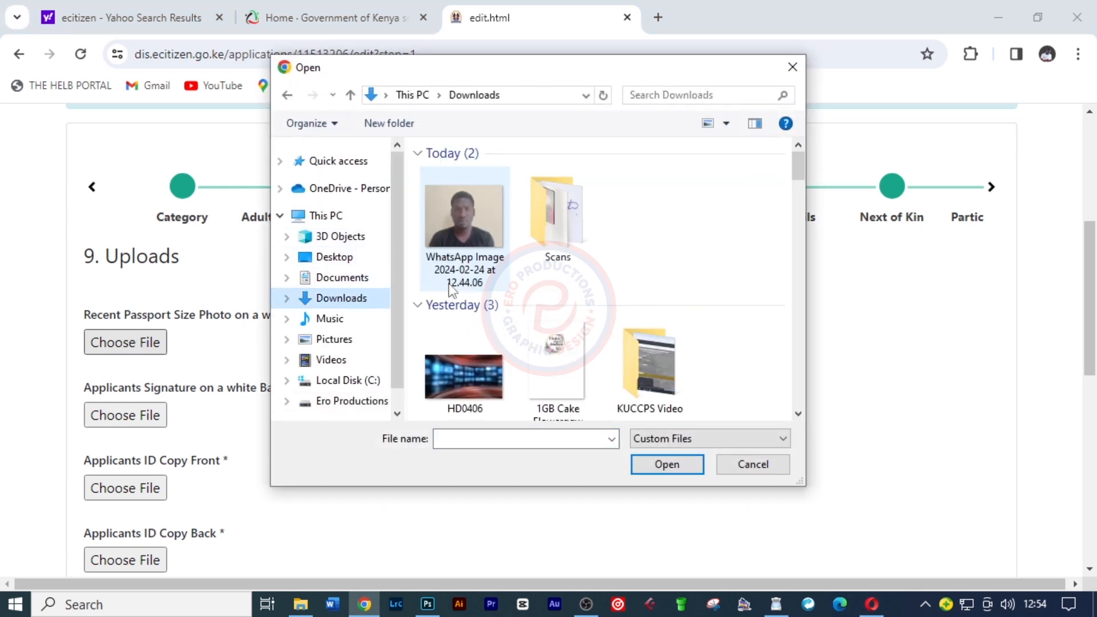
double_click(558, 246)
click(746, 318)
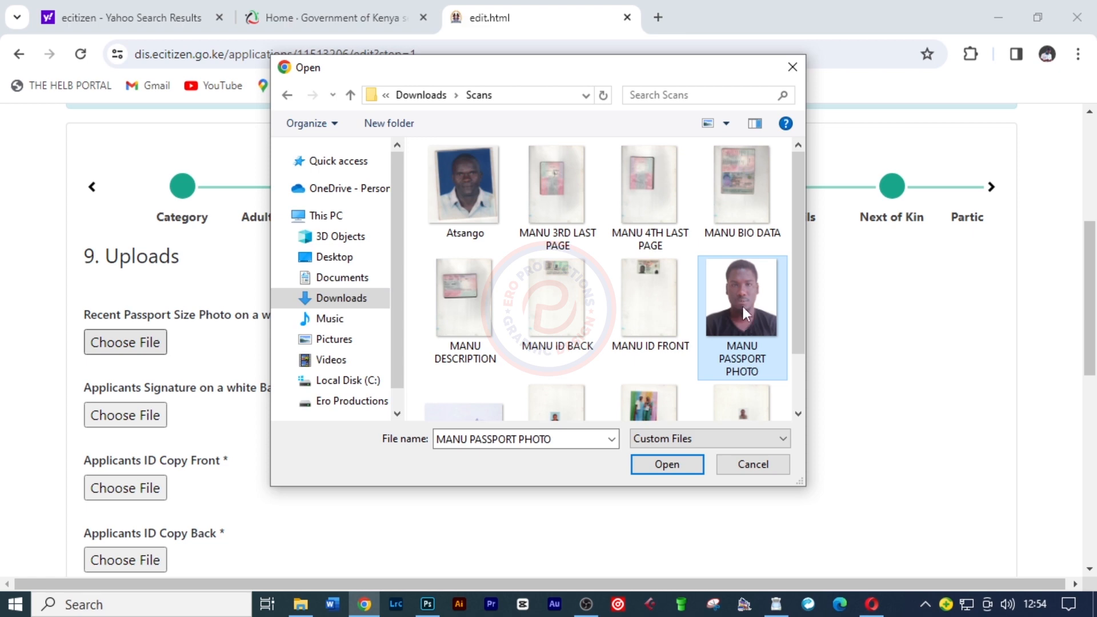
click(667, 464)
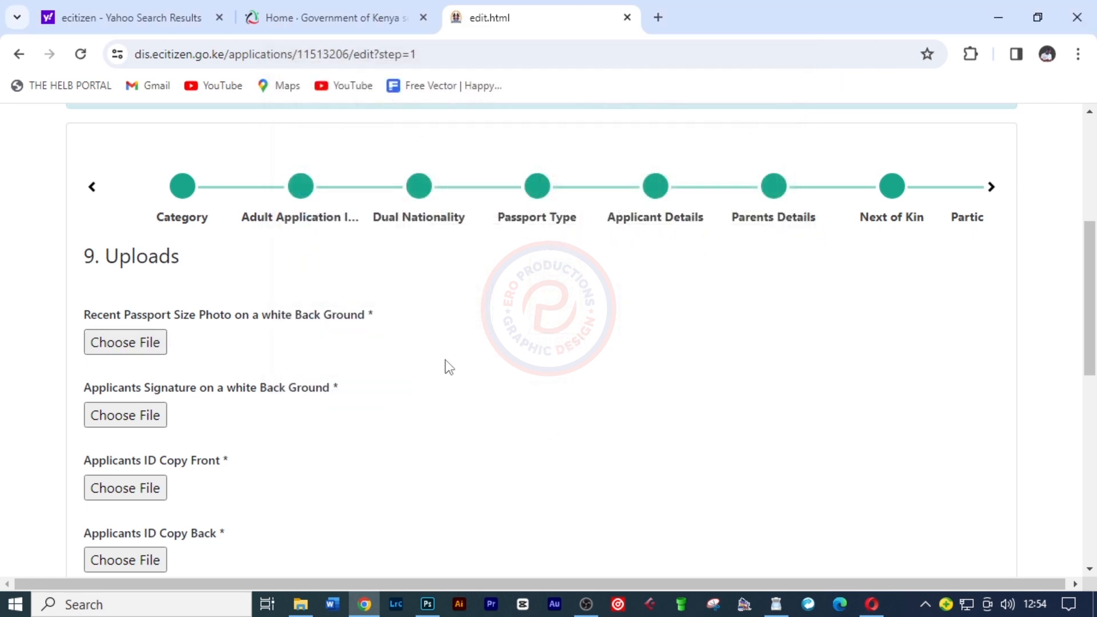
scroll(449, 367, down, 3)
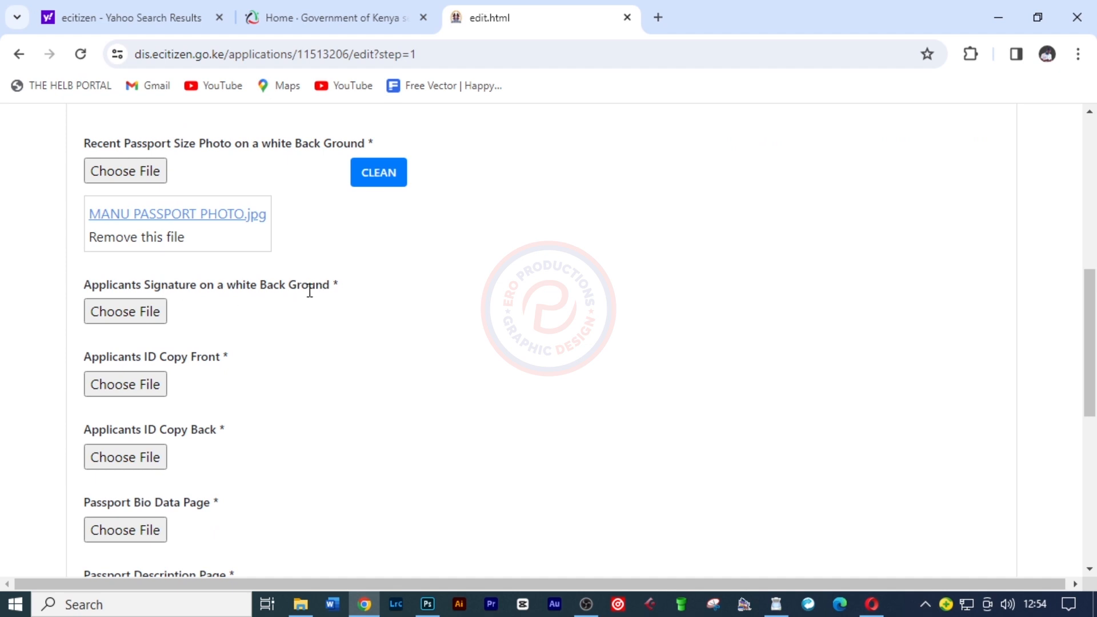
Attach the signature scan MANU SIGNATURE.jpg
click(144, 312)
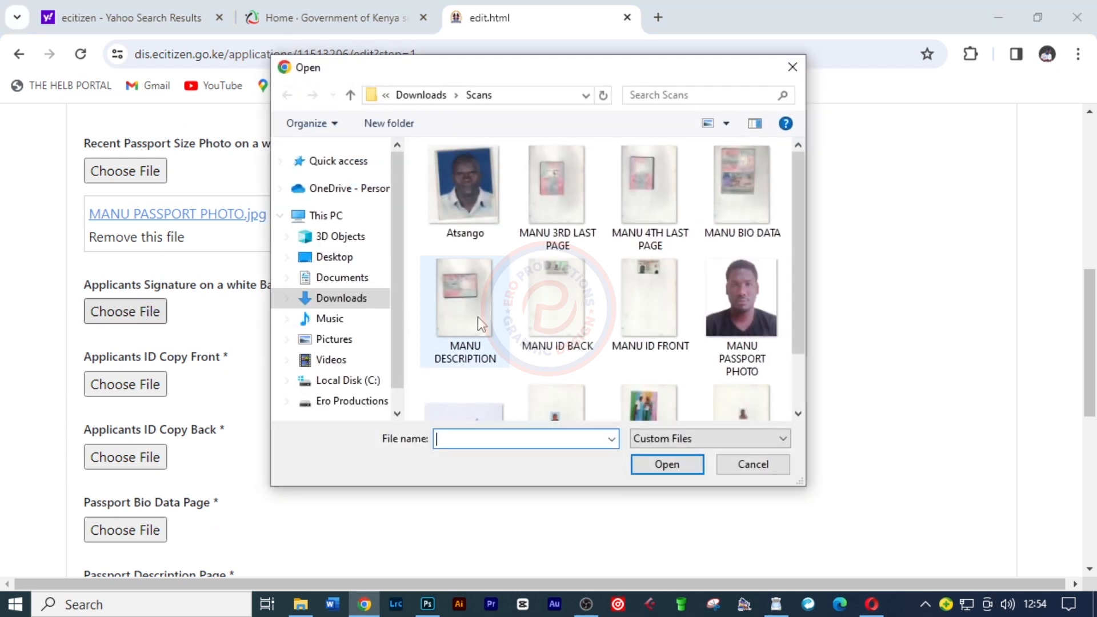
scroll(633, 251, down, 1)
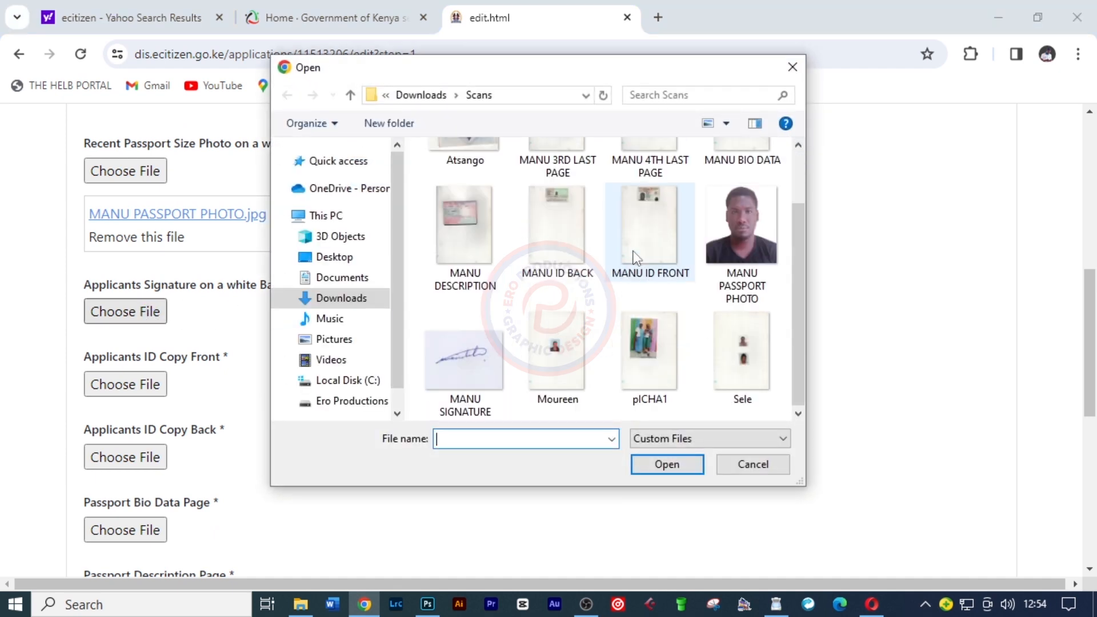
click(464, 357)
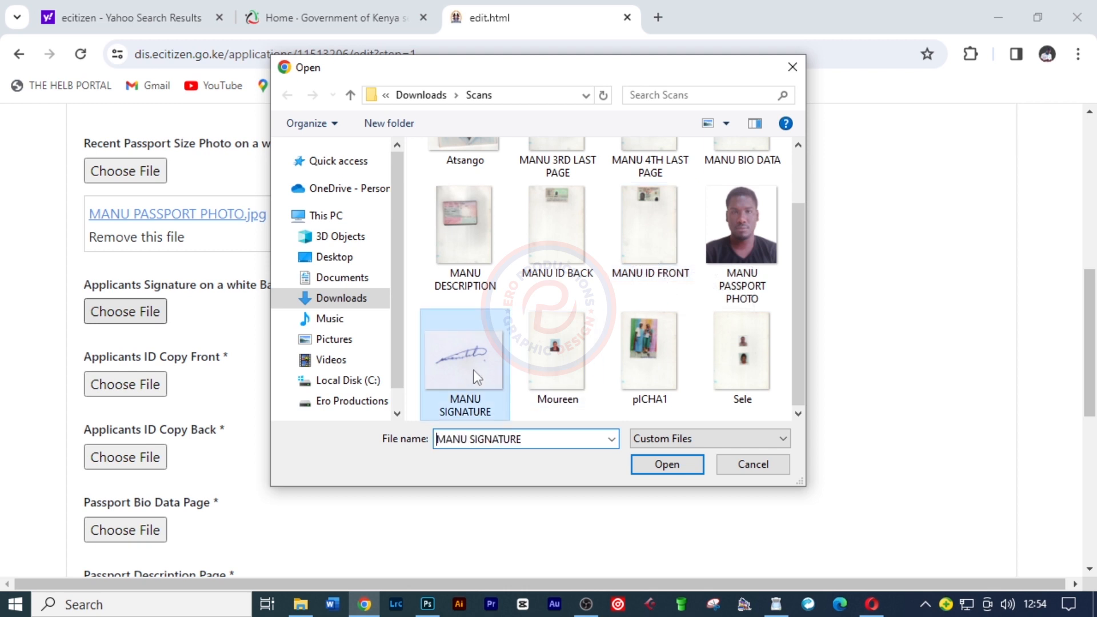
click(667, 465)
scroll(323, 328, down, 2)
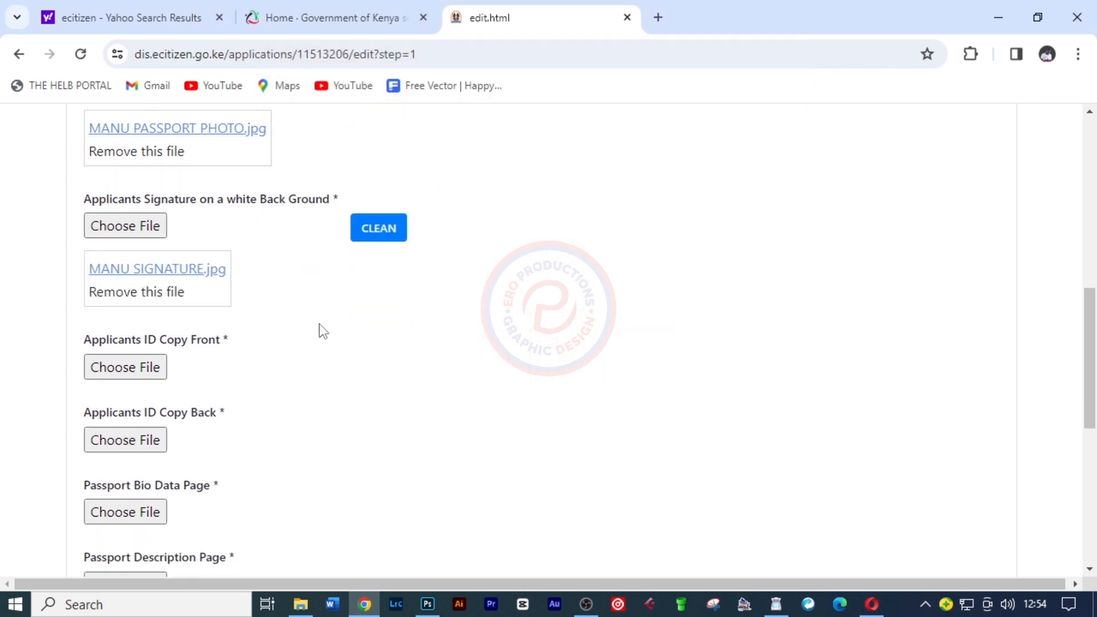
scroll(320, 324, down, 1)
Try attaching the ID front and back scans; both exceed the 195 KB limit
click(144, 281)
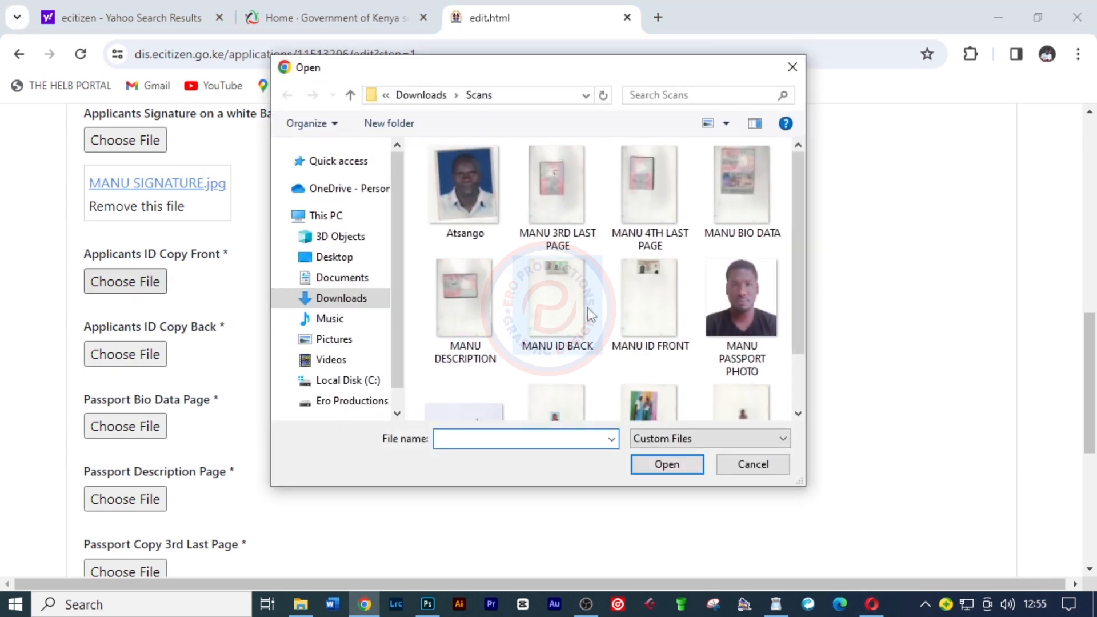
click(657, 319)
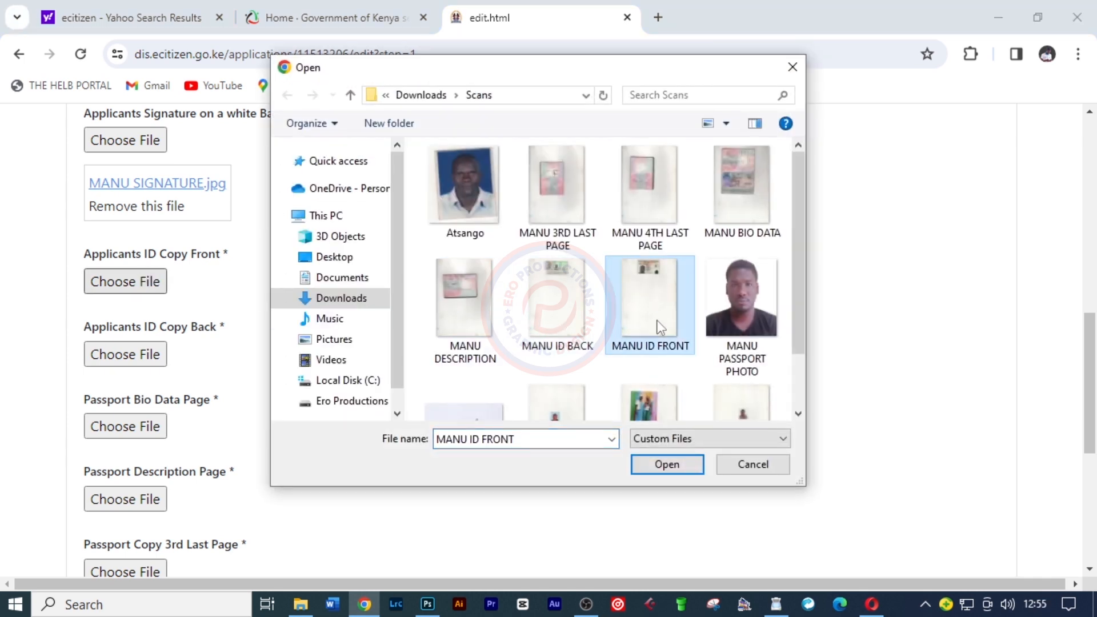
click(666, 463)
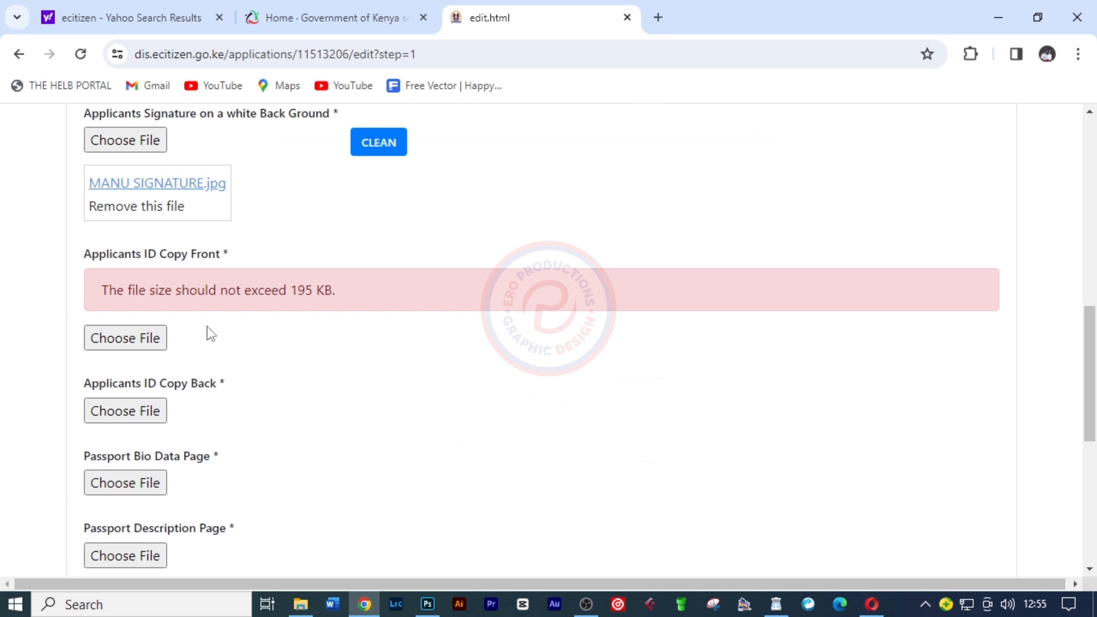
drag(291, 291, 311, 296)
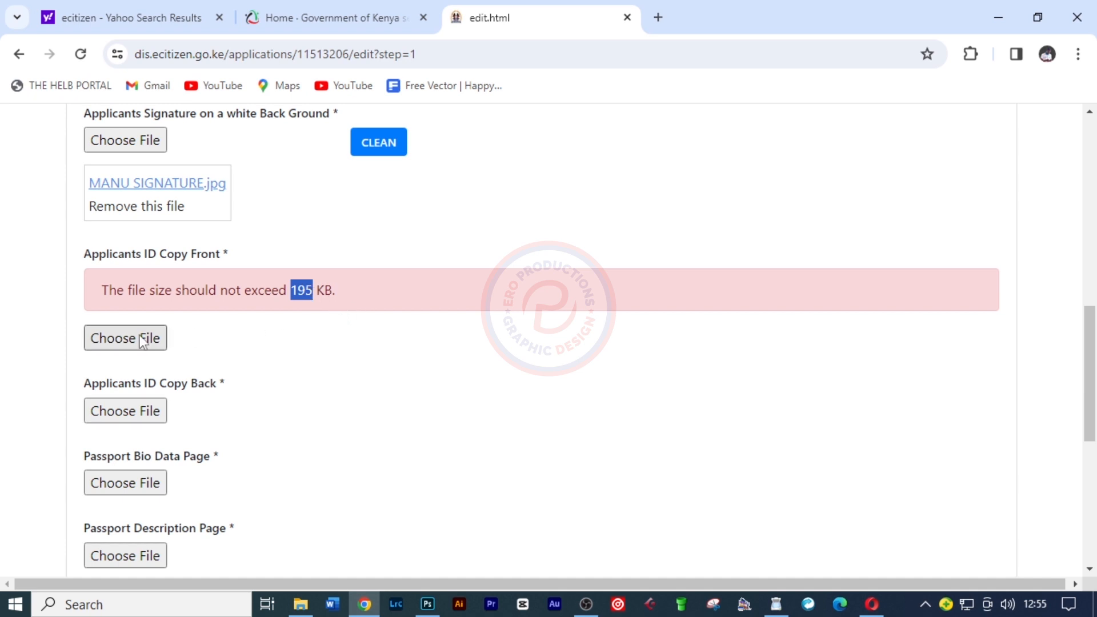
click(149, 411)
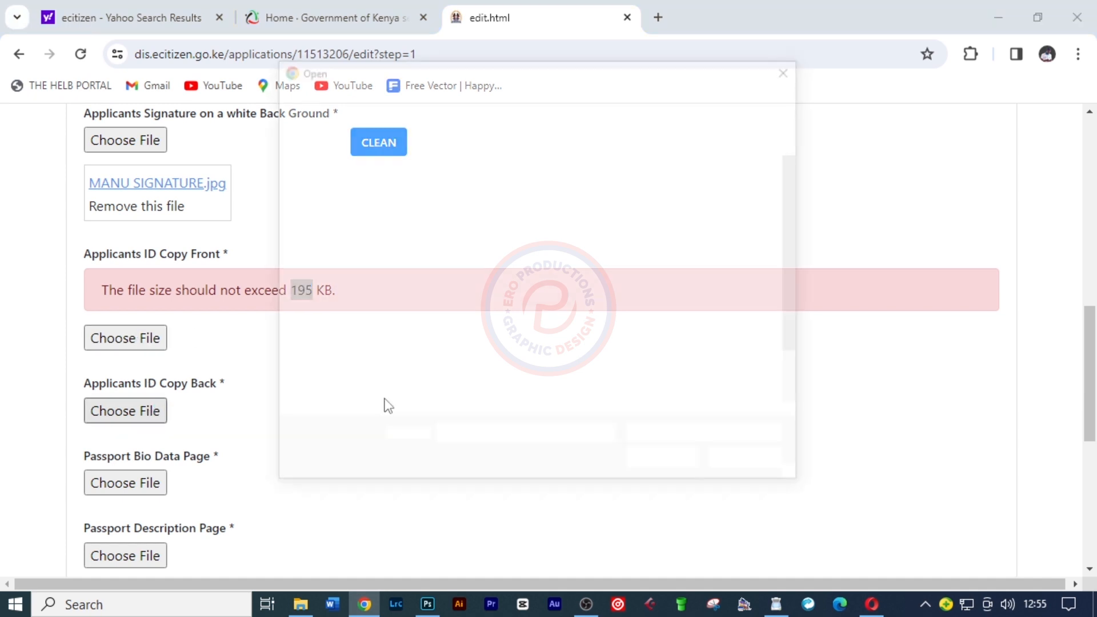
click(557, 306)
click(650, 463)
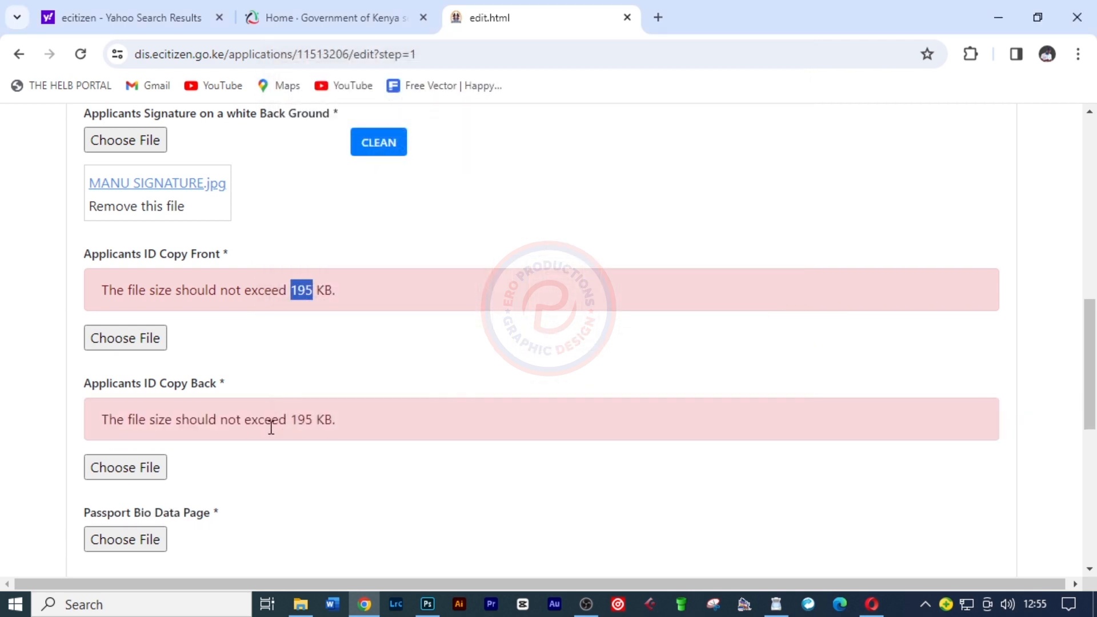
scroll(273, 436, down, 2)
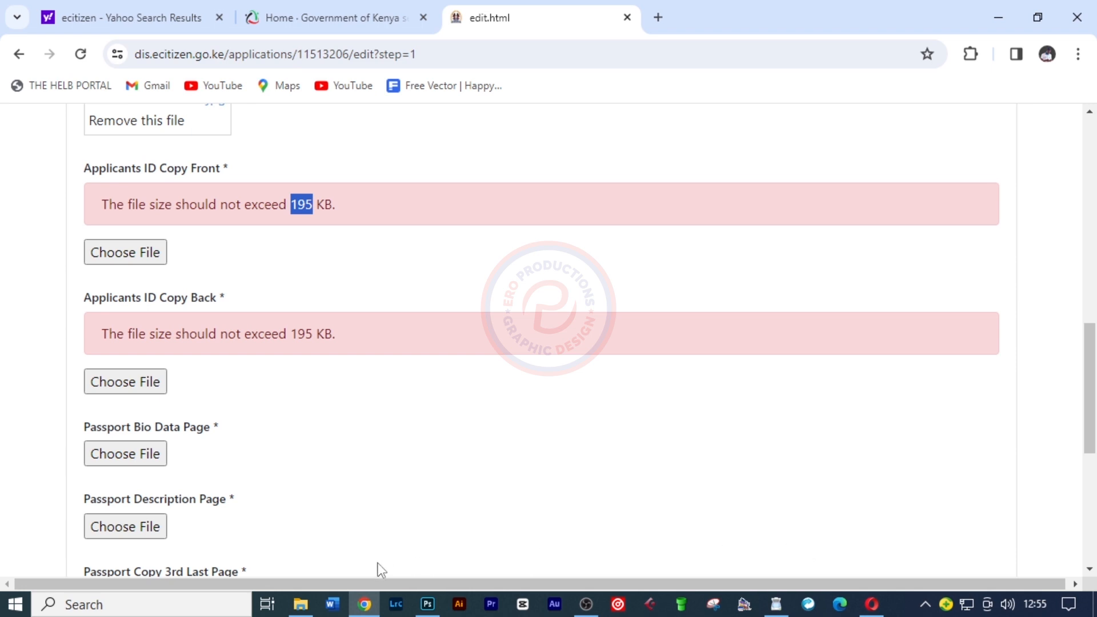
Launch Caesium Image Compressor from Windows search
click(216, 604)
text(CAES)
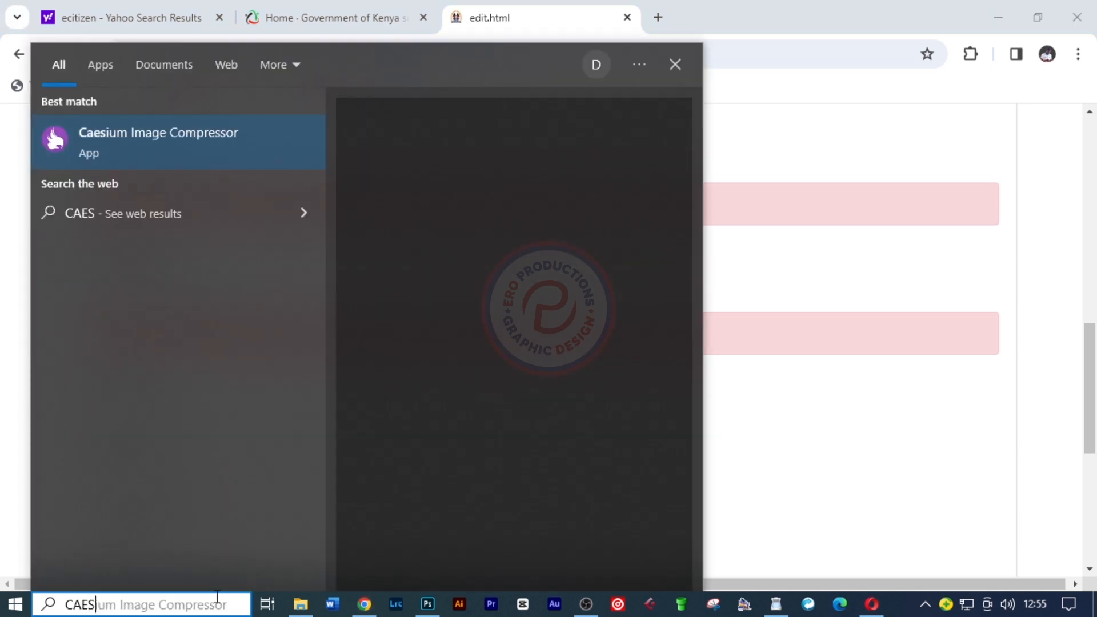
click(228, 160)
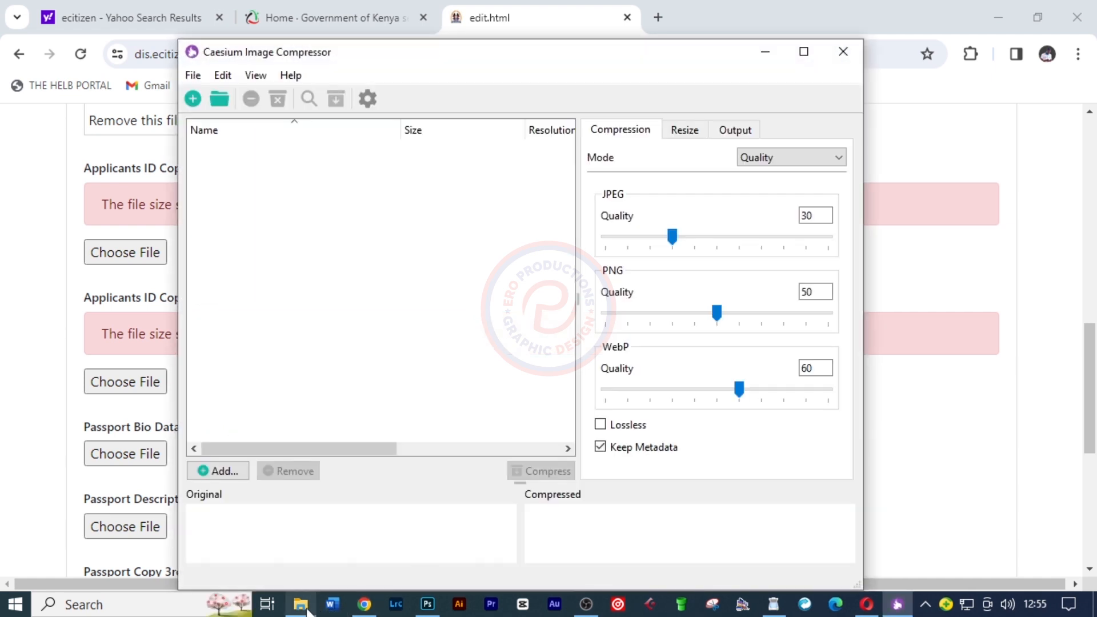
Load the six MANU scans from Downloads into Caesium
click(303, 606)
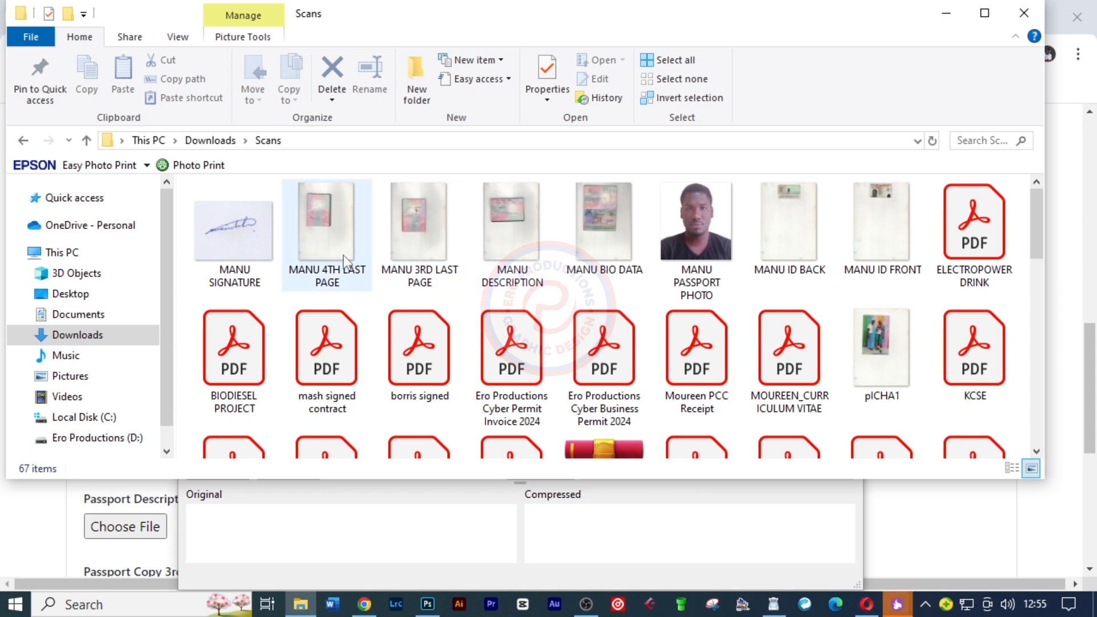
click(345, 262)
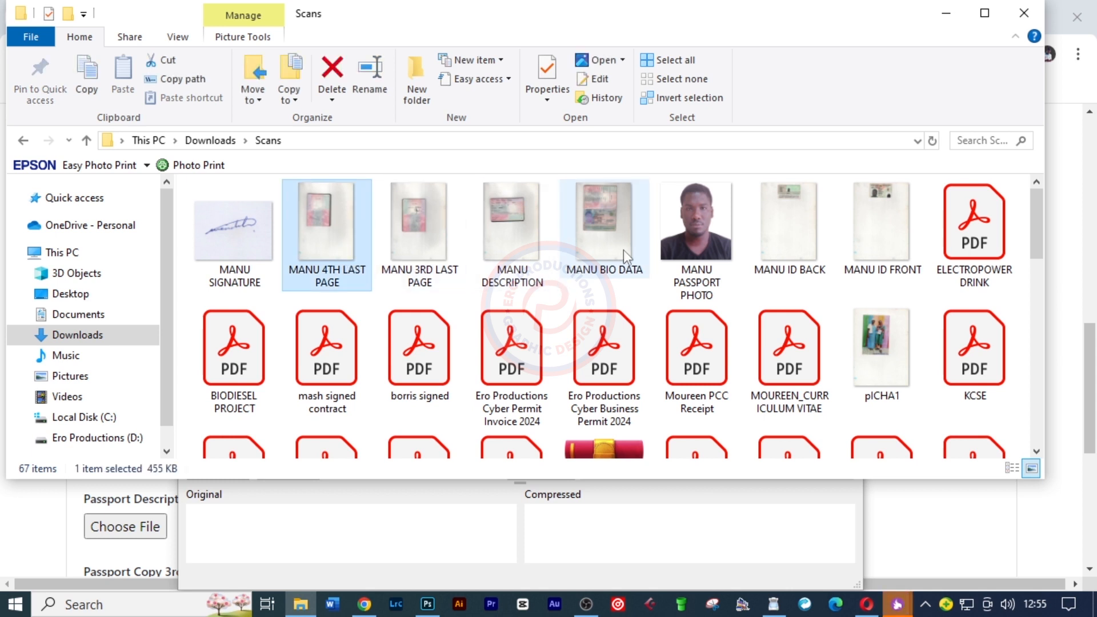
shift+click(602, 249)
ctrl+click(809, 255)
ctrl+click(884, 251)
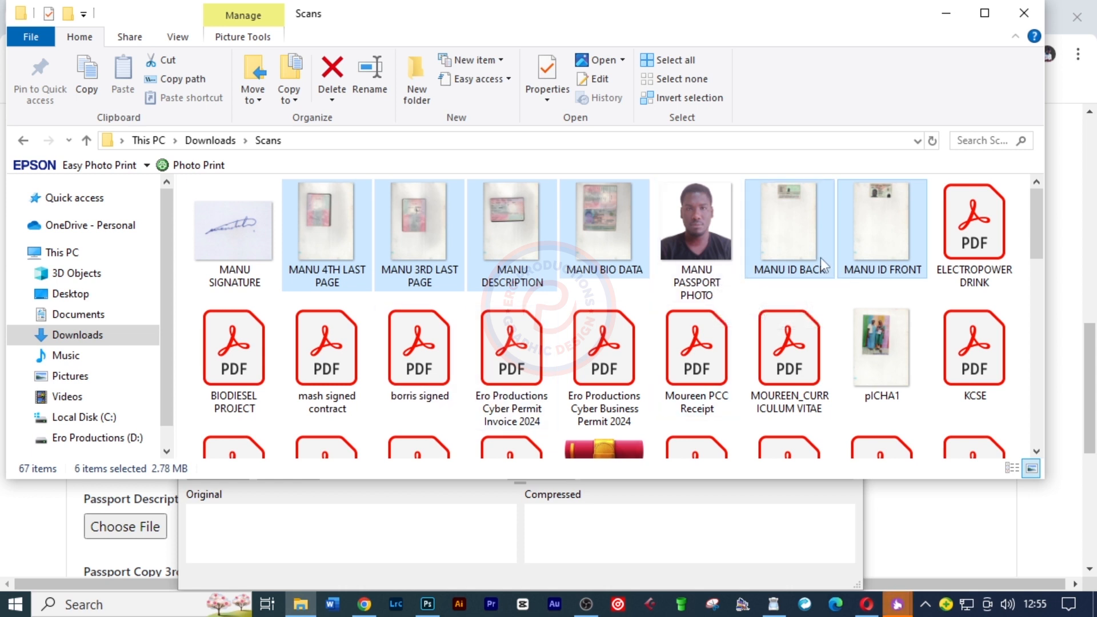
drag(778, 273, 394, 311)
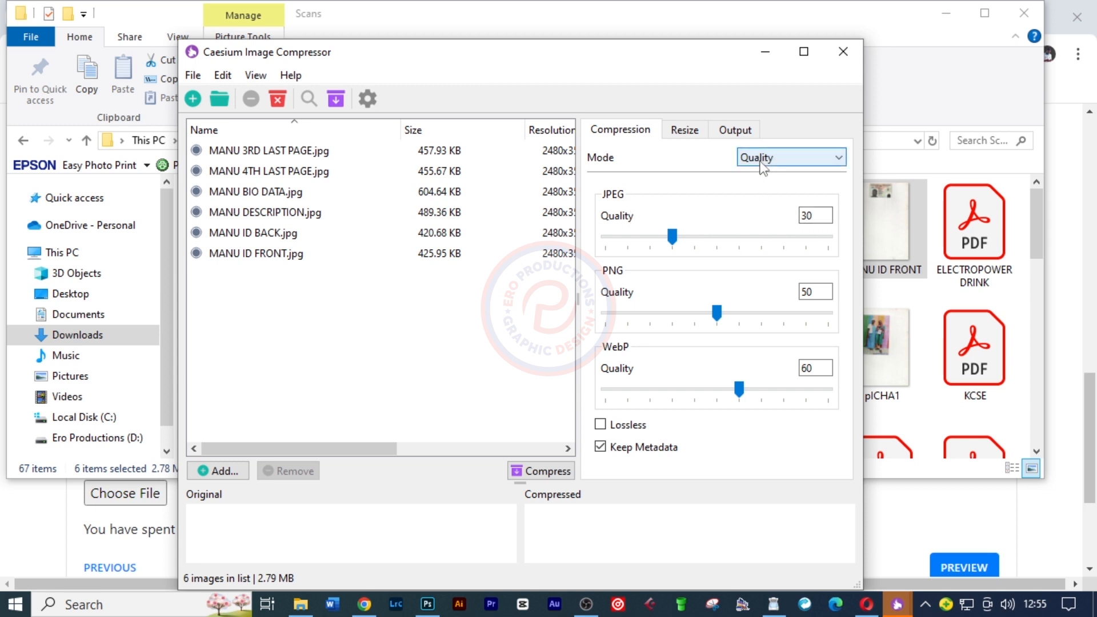
Compress the scans in Quality mode with a higher JPEG quality, shrinking 2.79 MB to 786.26 KB
click(763, 163)
click(752, 174)
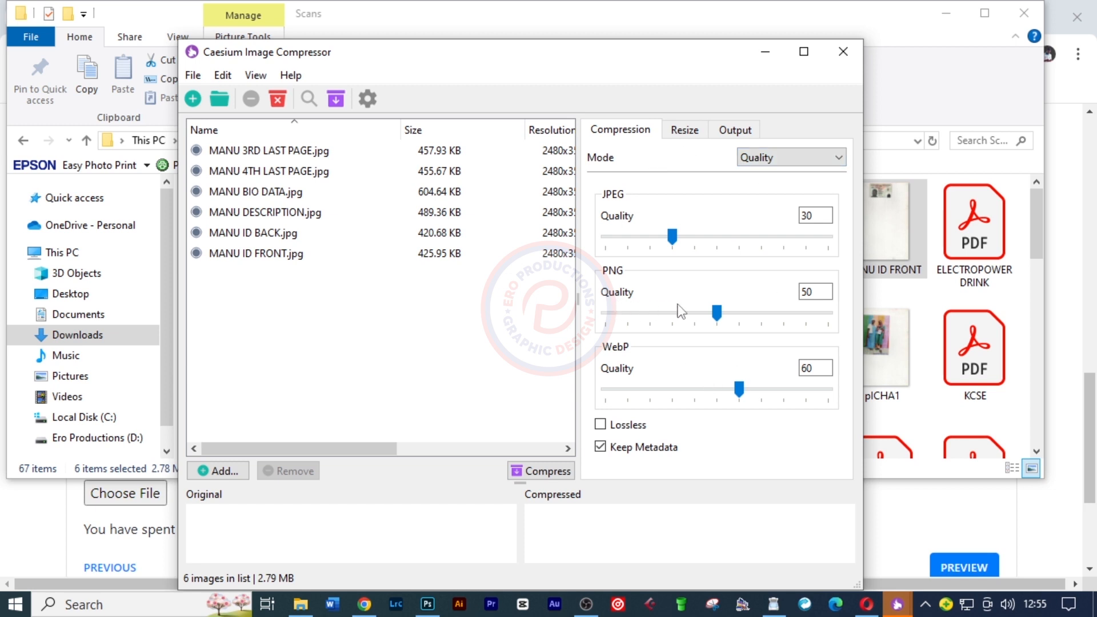
drag(672, 237, 699, 244)
click(537, 471)
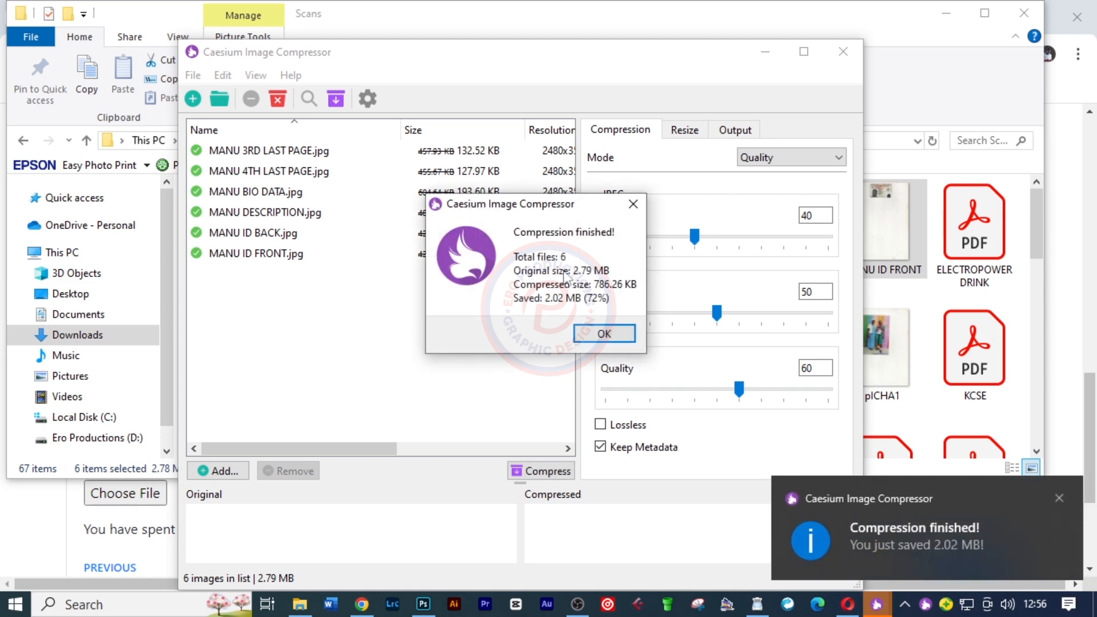
click(595, 334)
Check the compressed bio data scan is 193 KB in YCA Pictures, then return to Chrome
click(766, 54)
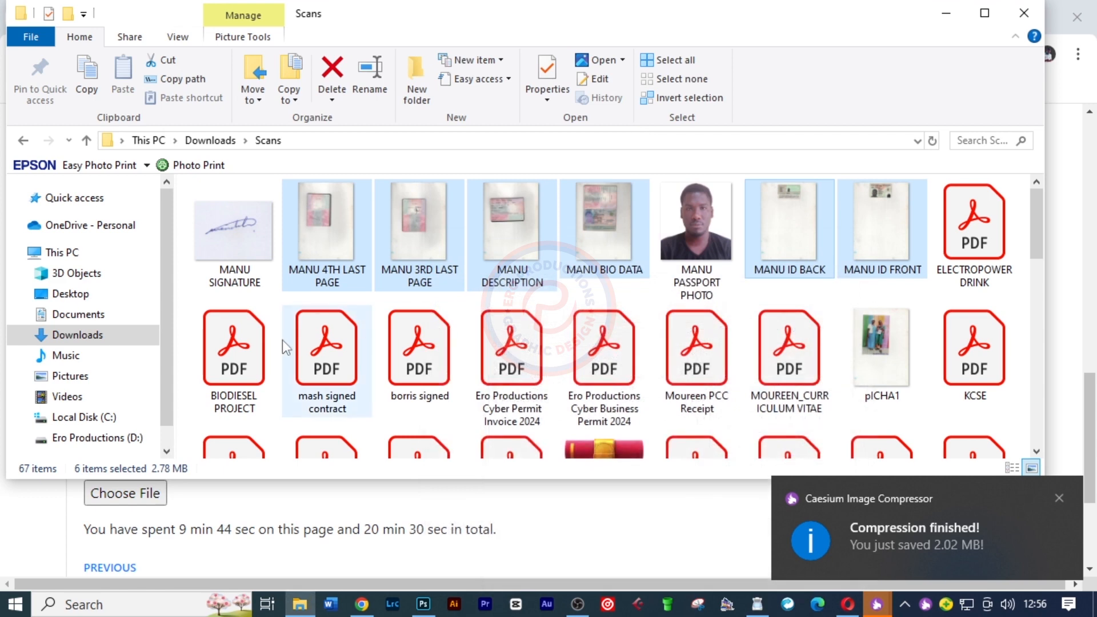
click(108, 338)
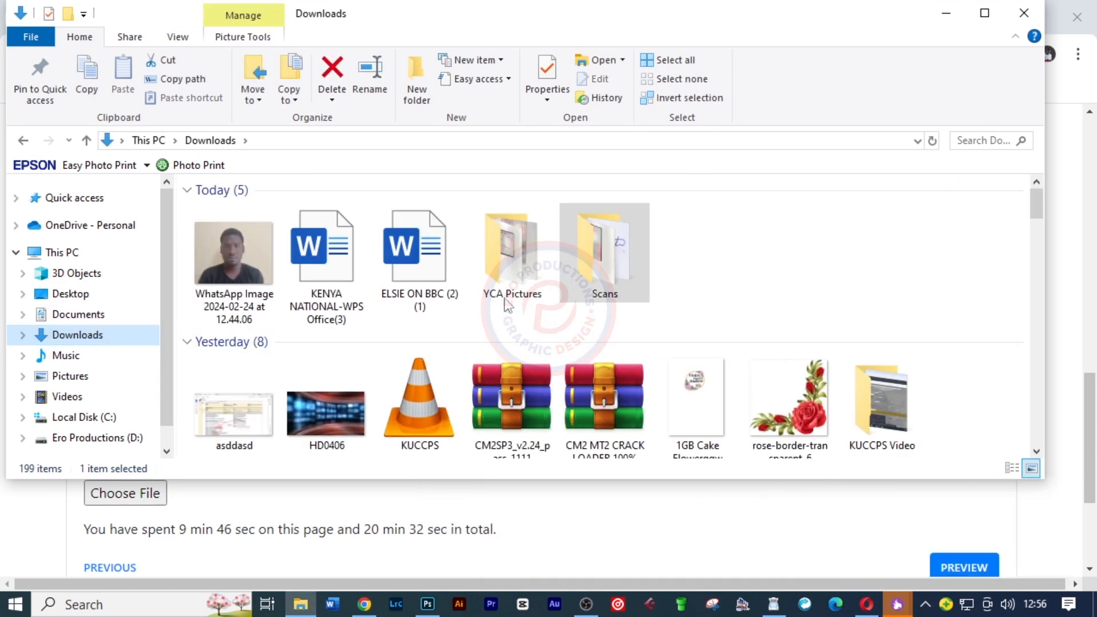
double_click(506, 267)
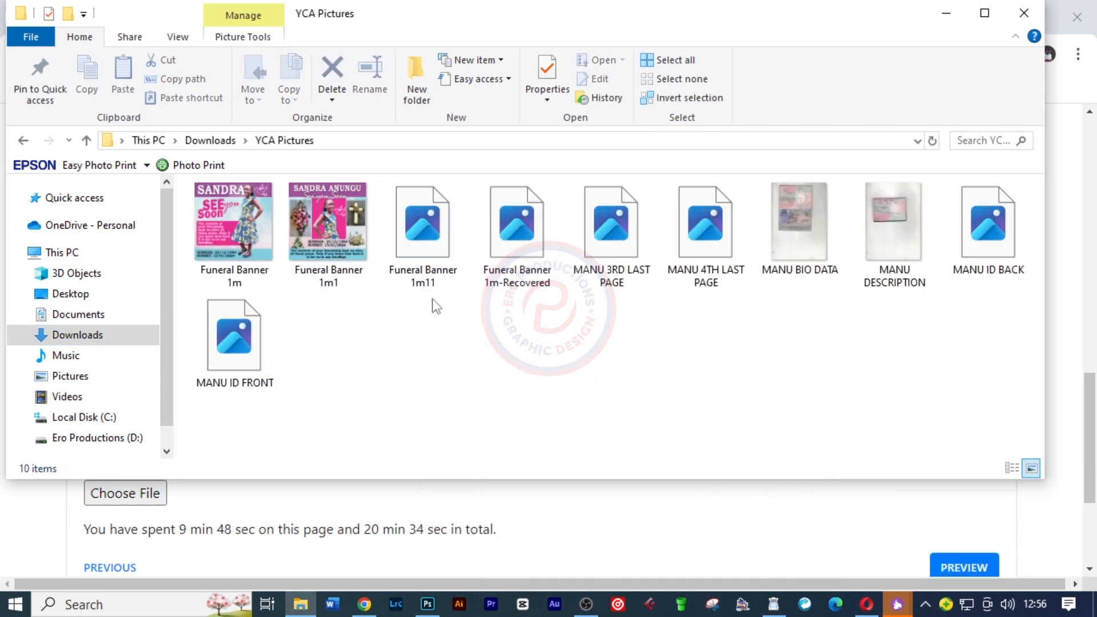
click(773, 260)
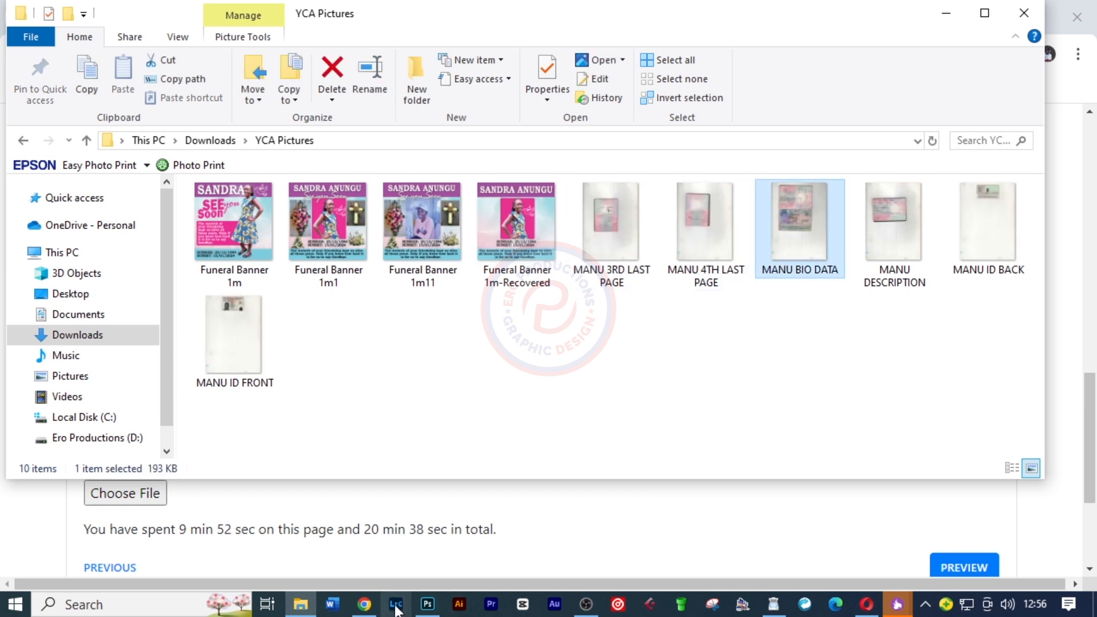
click(364, 605)
scroll(272, 344, up, 4)
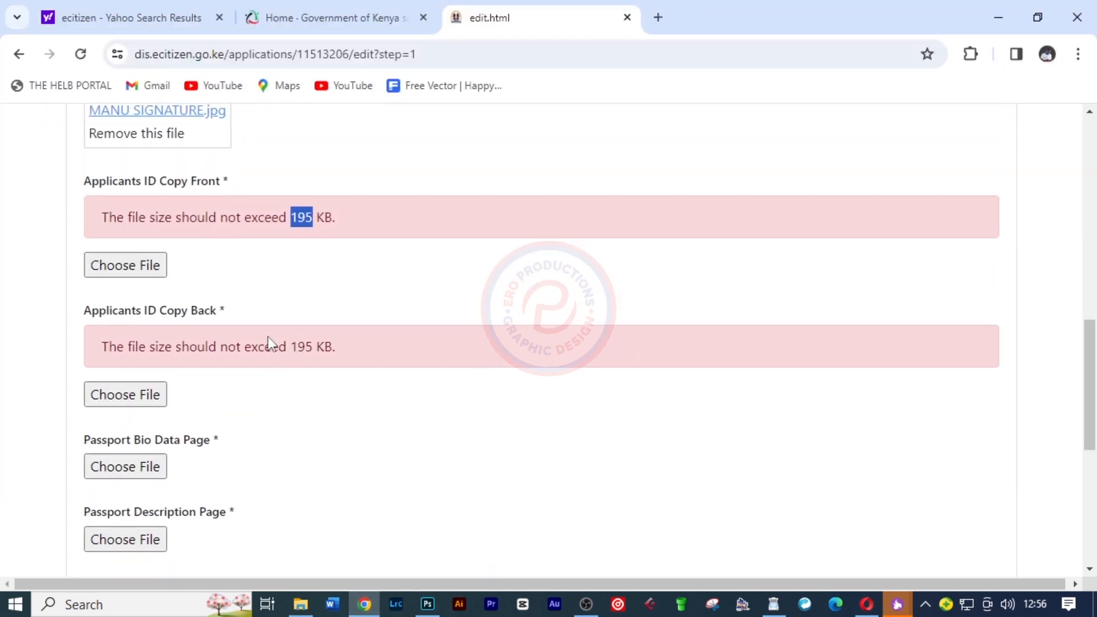
Attach MANU ID FRONT and MANU ID BACK from YCA Pictures to the ID copy fields
click(148, 331)
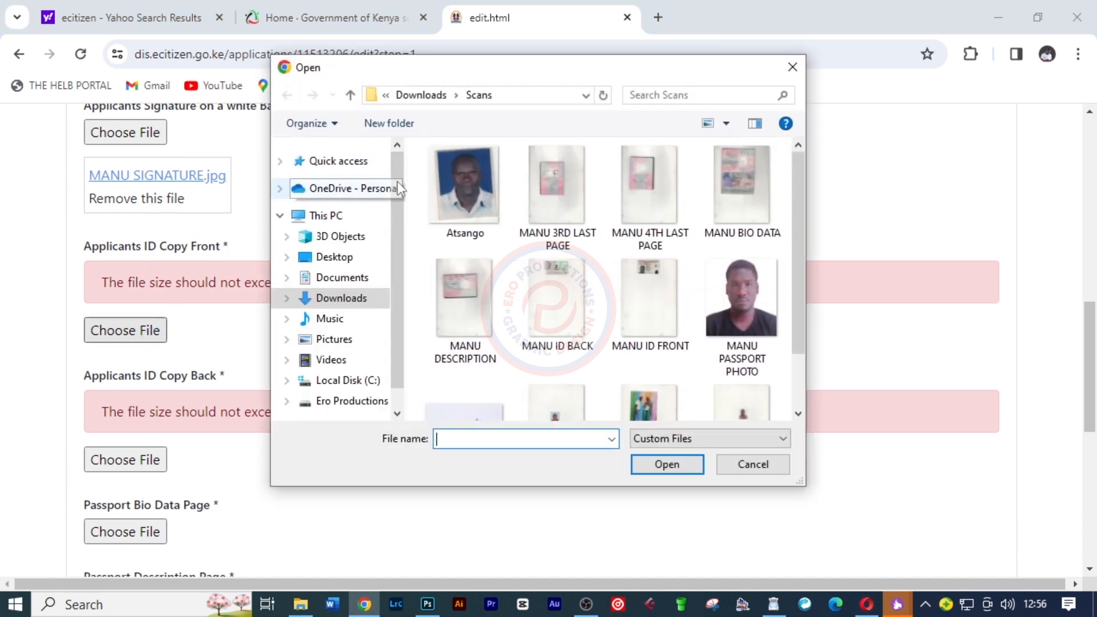
click(422, 96)
double_click(540, 254)
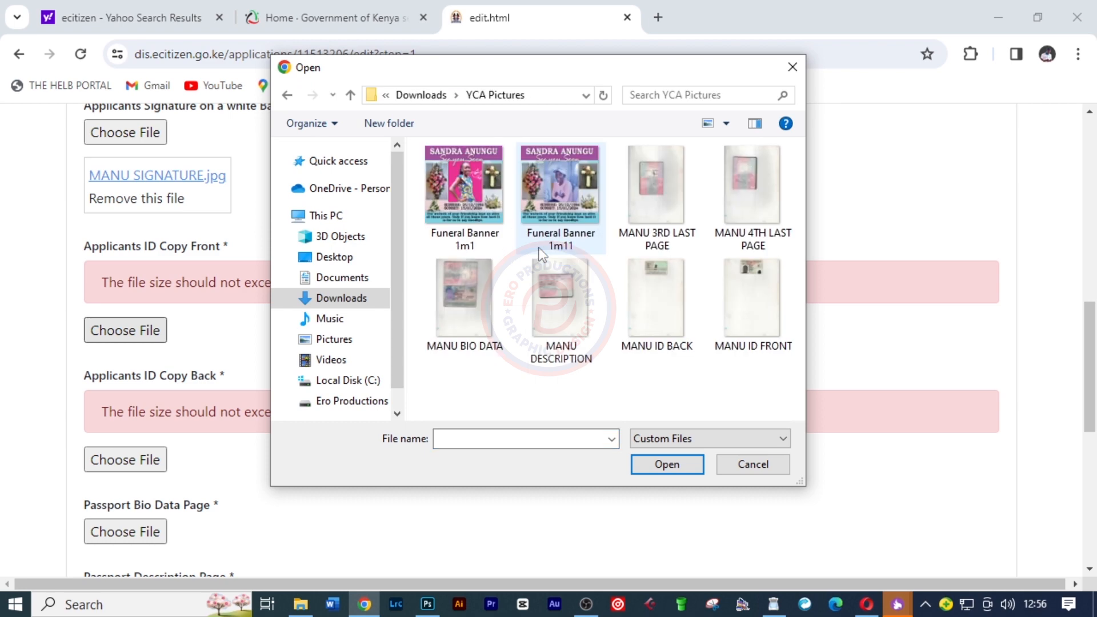
click(753, 329)
click(648, 470)
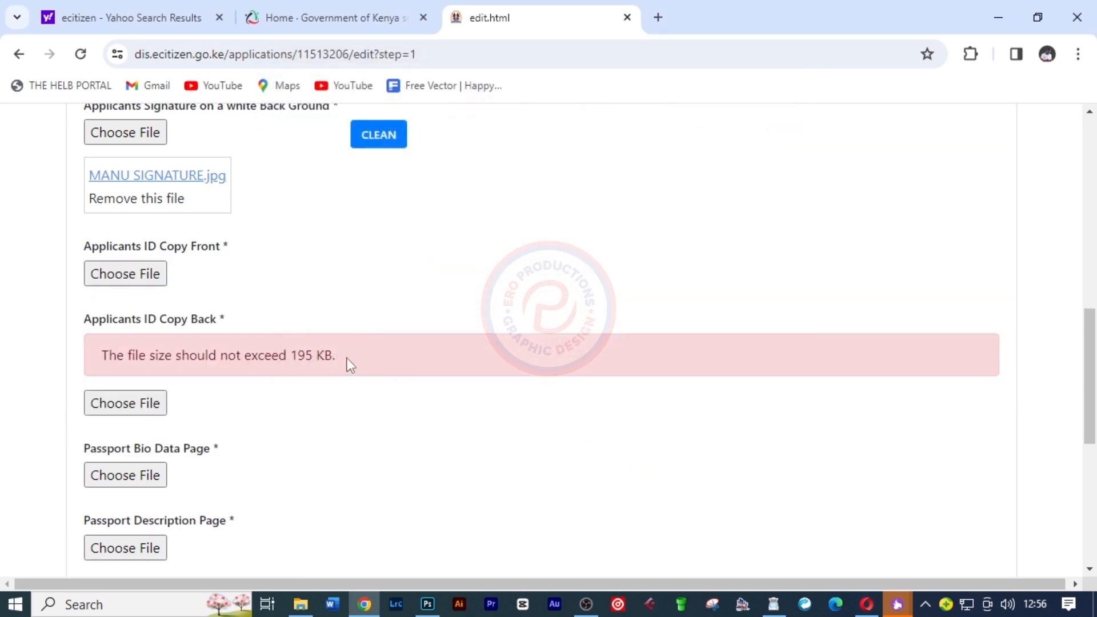
click(132, 470)
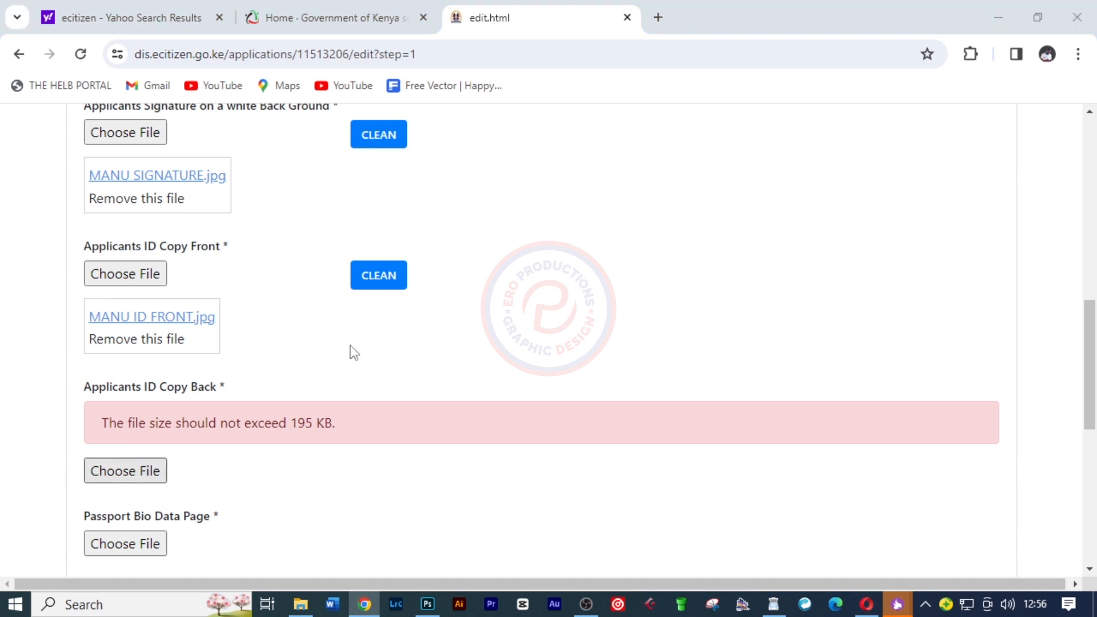
click(649, 340)
click(667, 464)
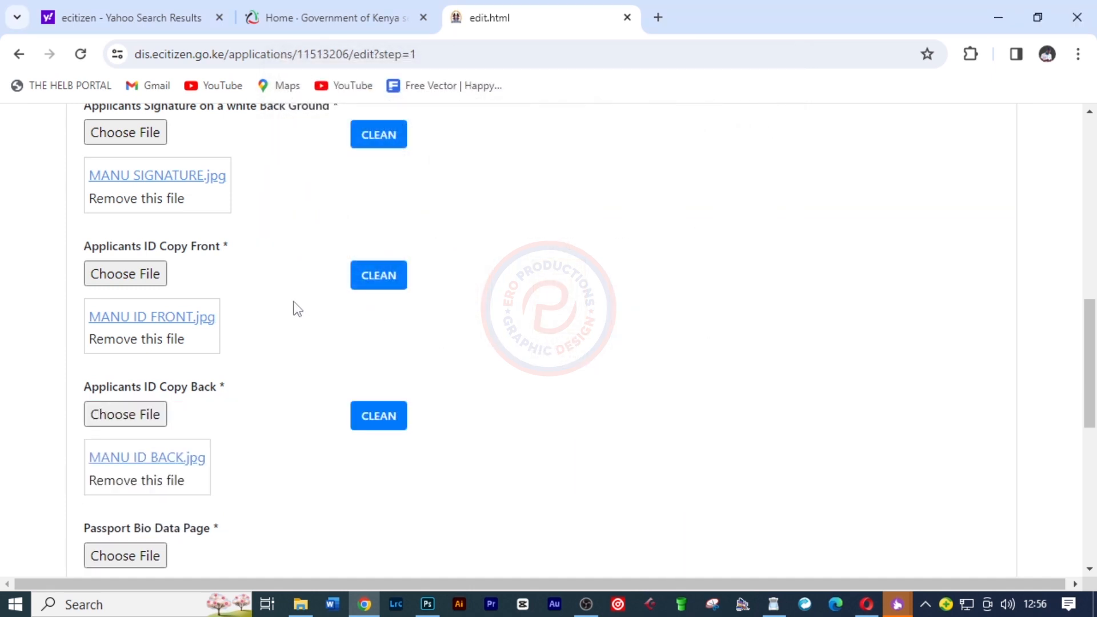
scroll(293, 309, down, 5)
Attach MANU BIO DATA and MANU DESCRIPTION to the passport bio data and description fields
click(154, 298)
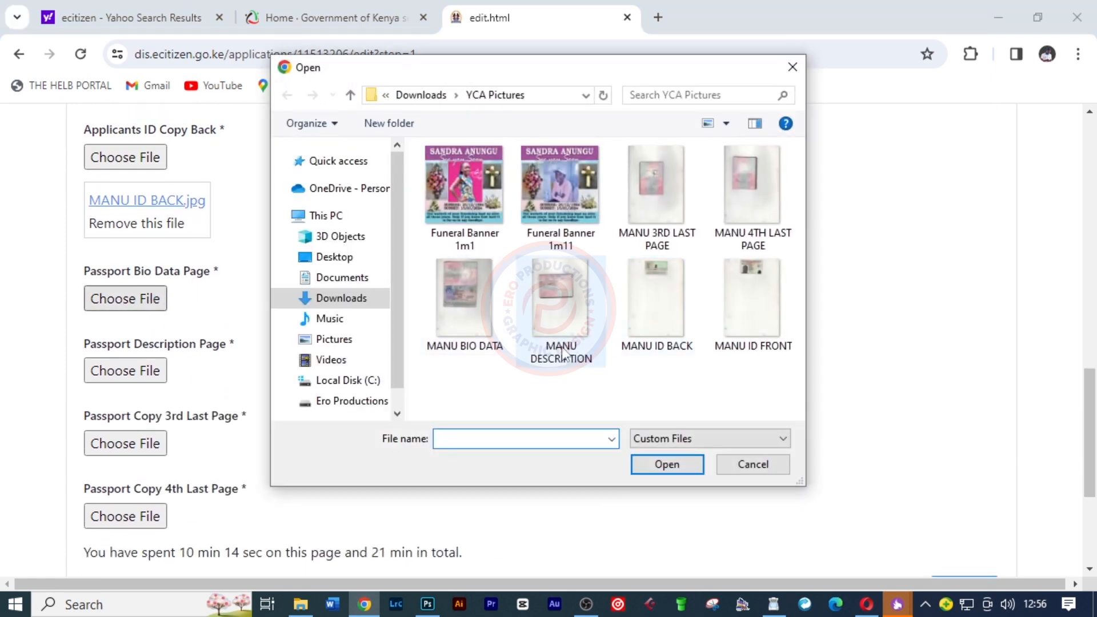
click(465, 319)
click(666, 464)
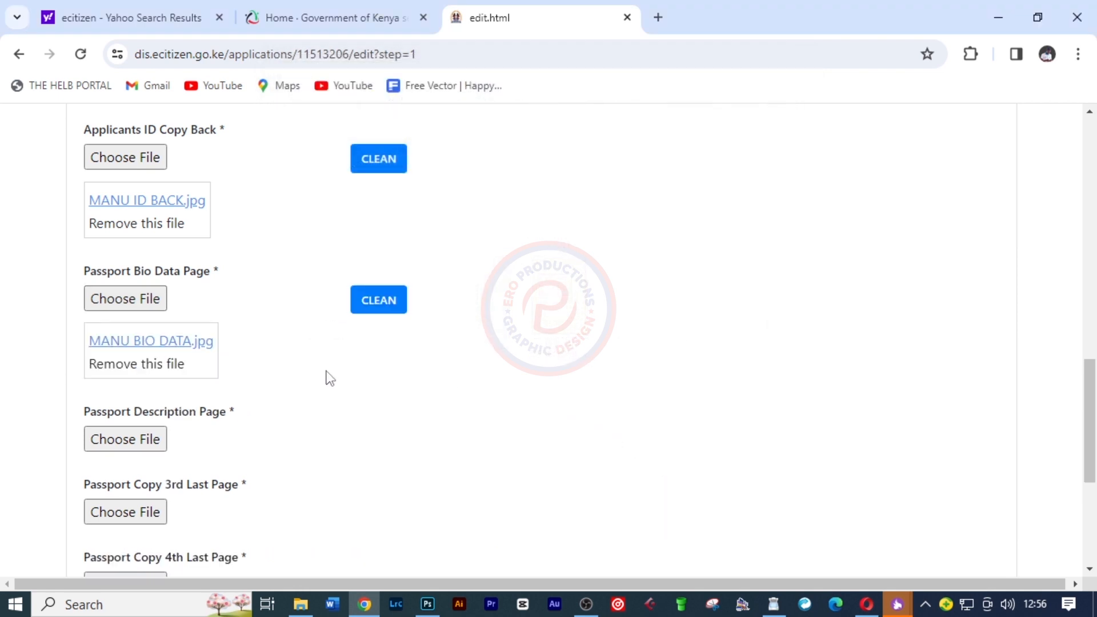
scroll(330, 379, down, 2)
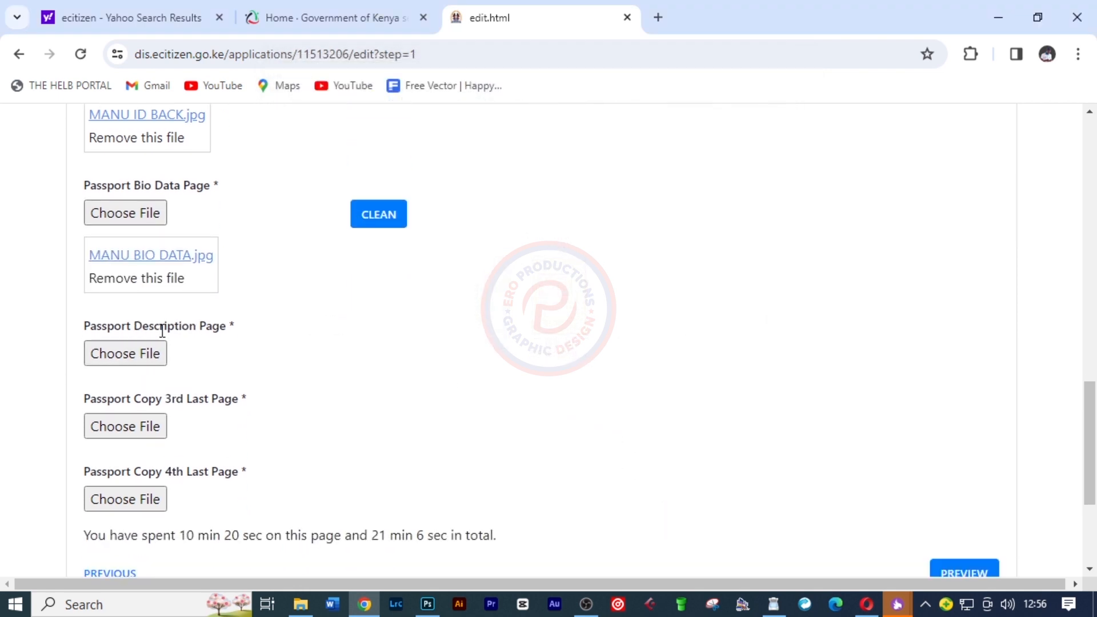
click(149, 355)
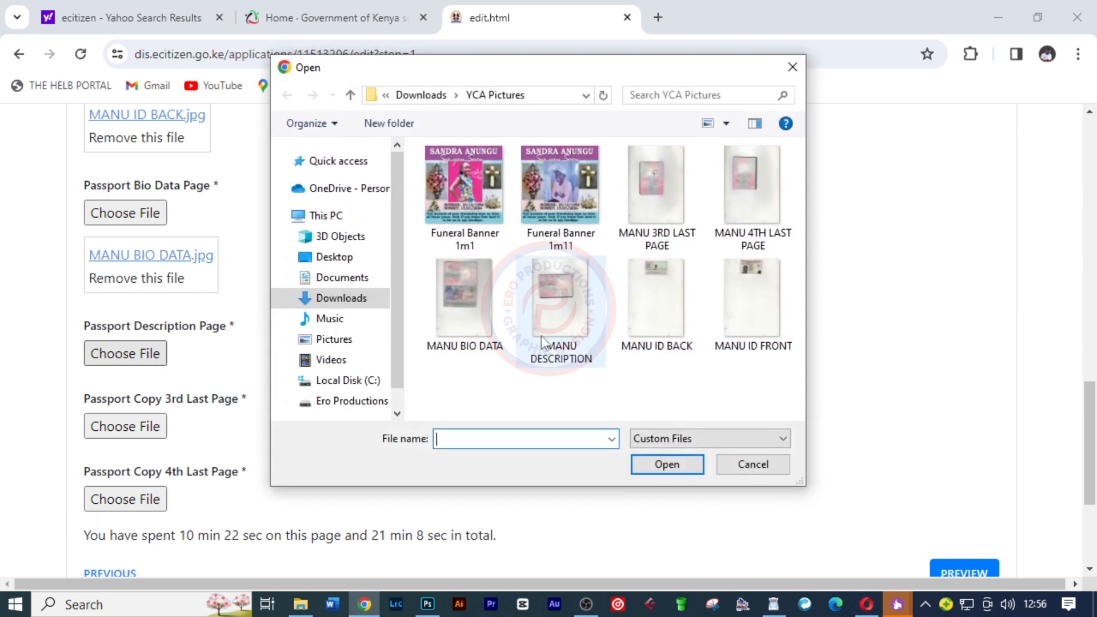
click(566, 308)
click(688, 467)
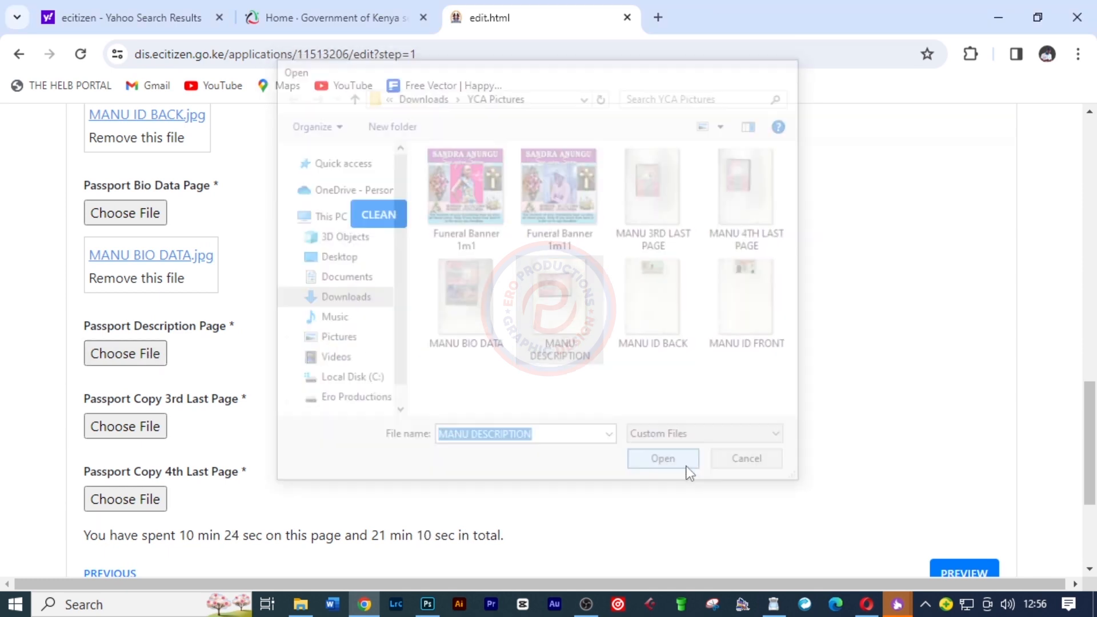
scroll(311, 374, down, 3)
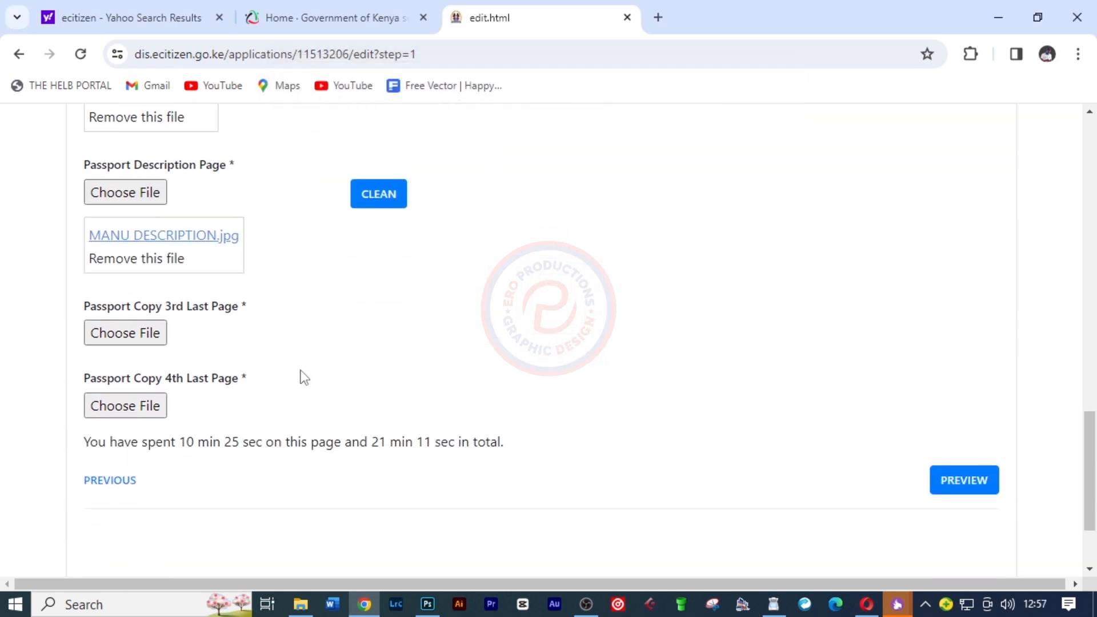
Attach MANU 3RD LAST PAGE and MANU 4TH LAST PAGE to their passport copy fields
click(152, 321)
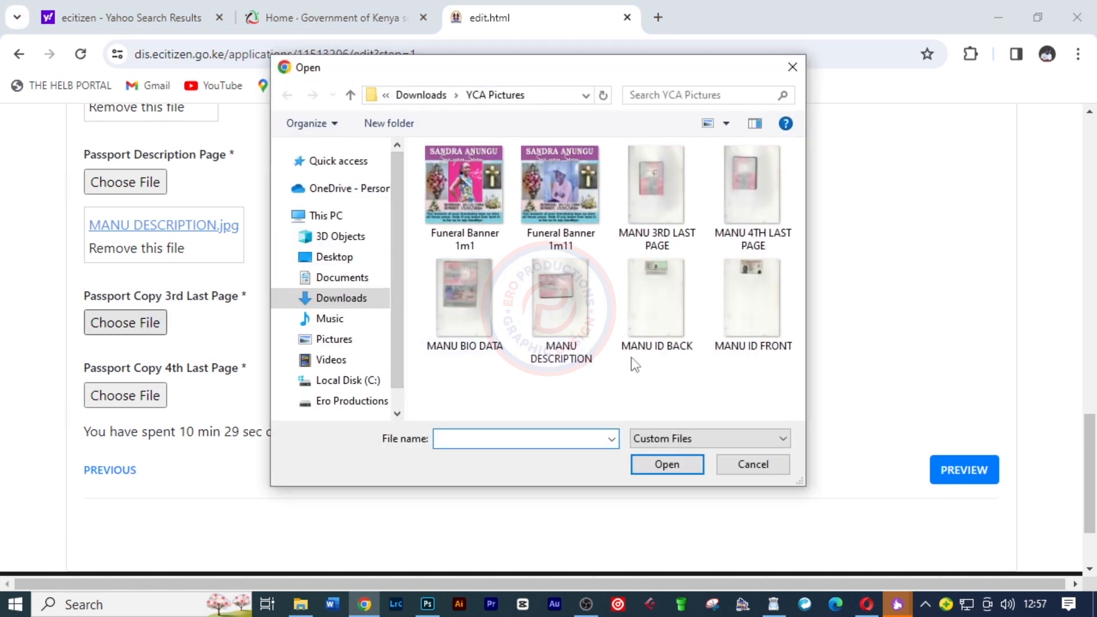
click(666, 208)
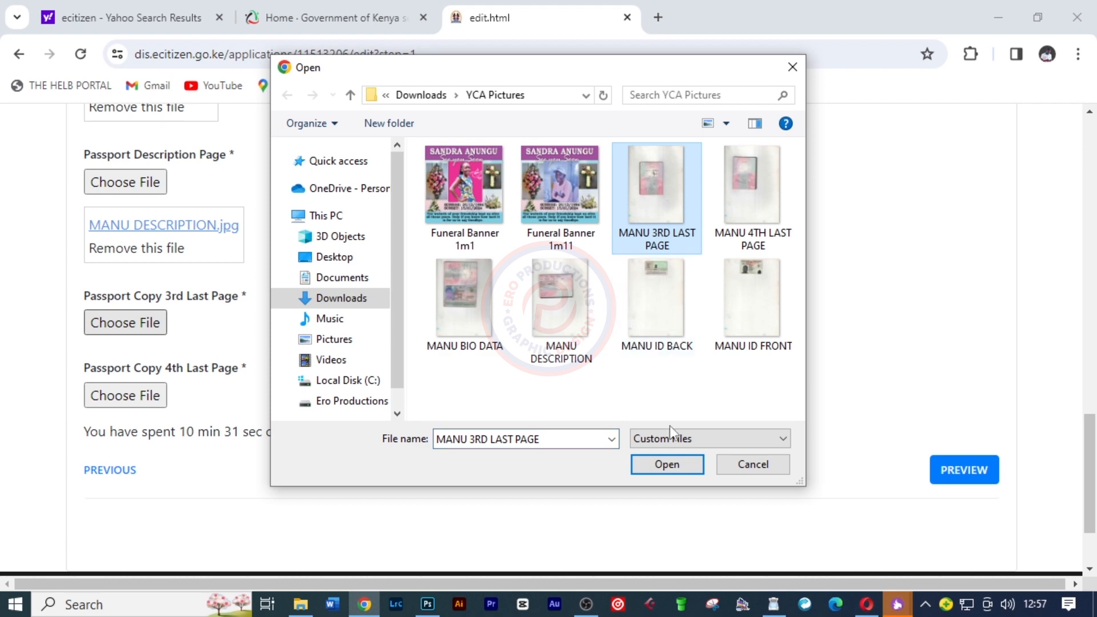
click(667, 464)
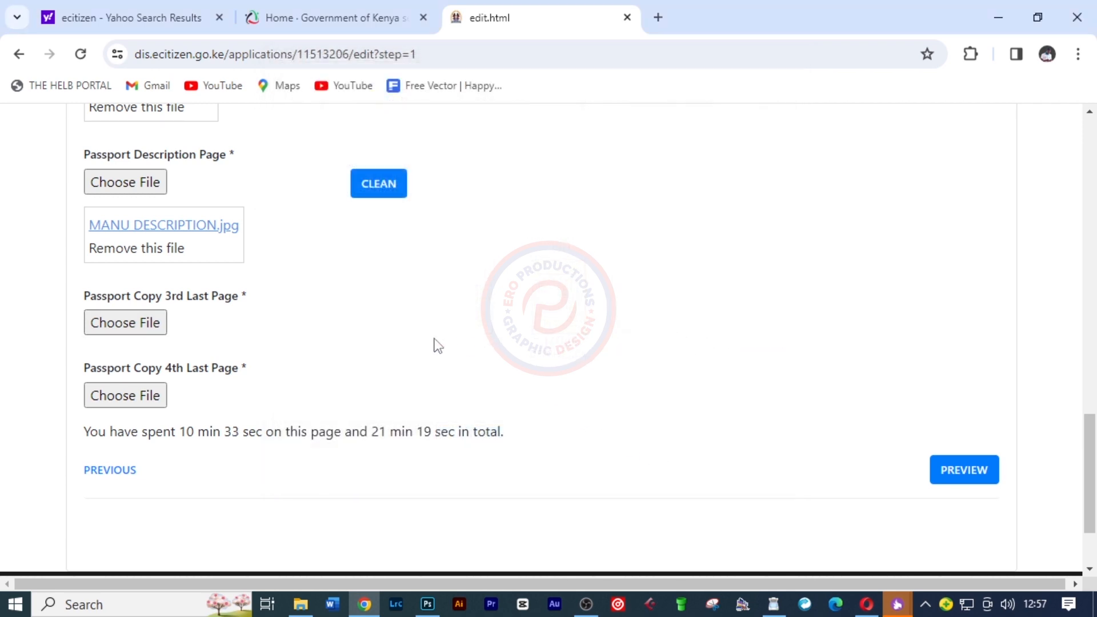
scroll(436, 345, down, 3)
click(131, 291)
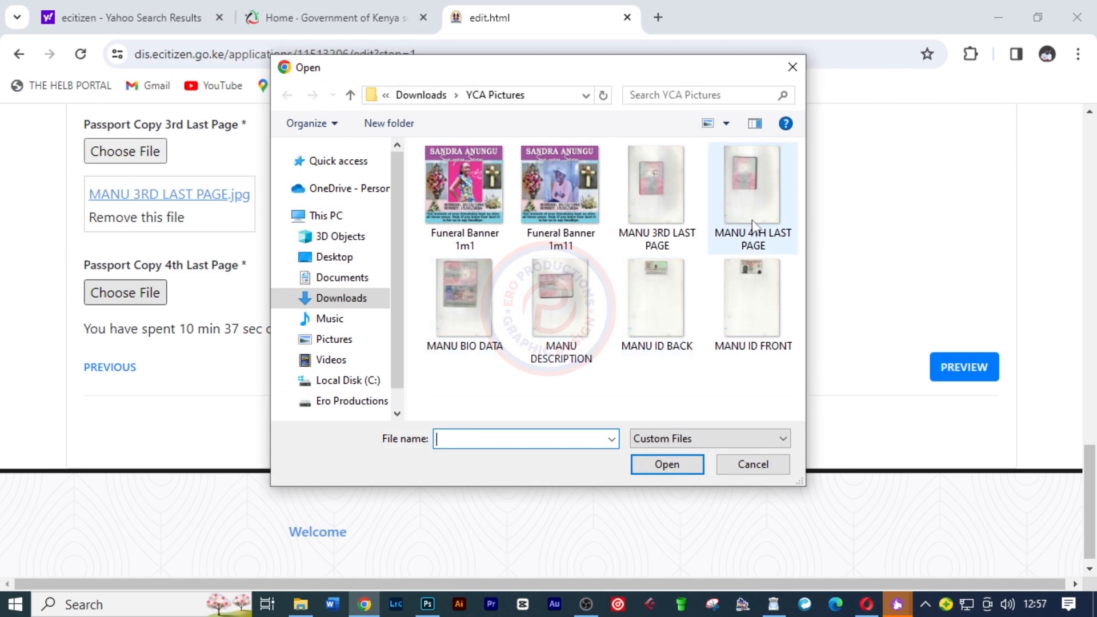
click(753, 228)
click(674, 463)
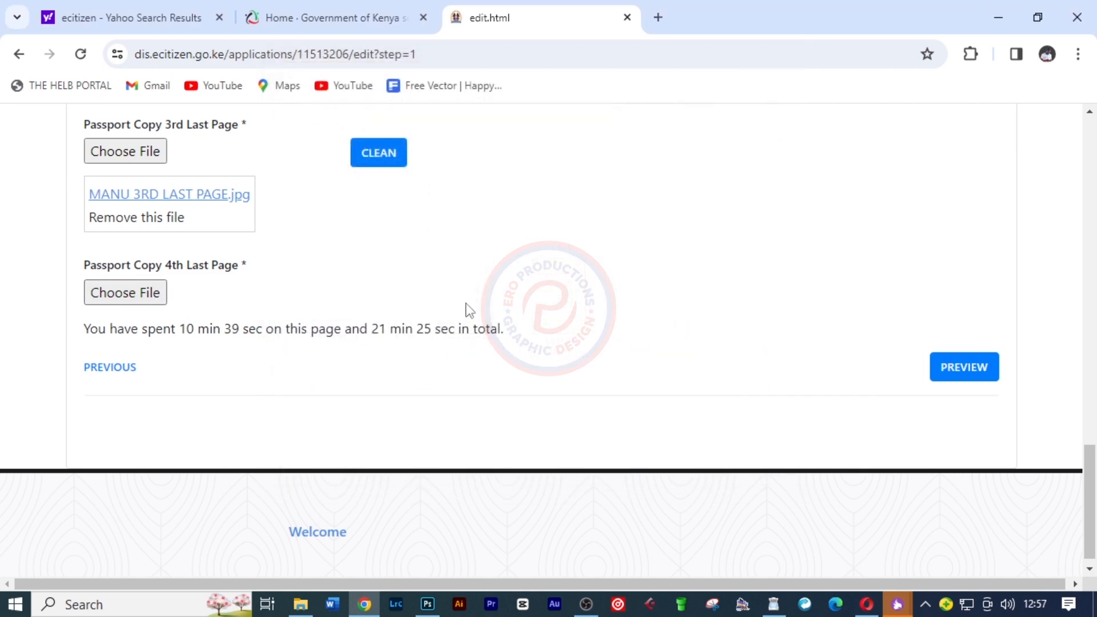
scroll(484, 311, down, 1)
scroll(484, 310, up, 7)
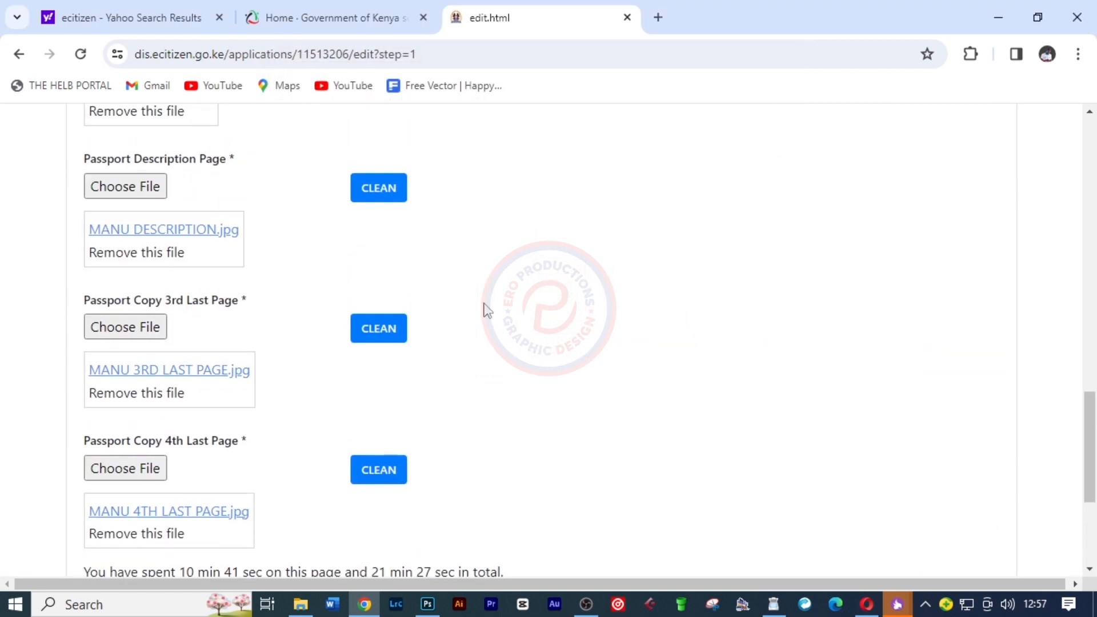
scroll(485, 310, up, 9)
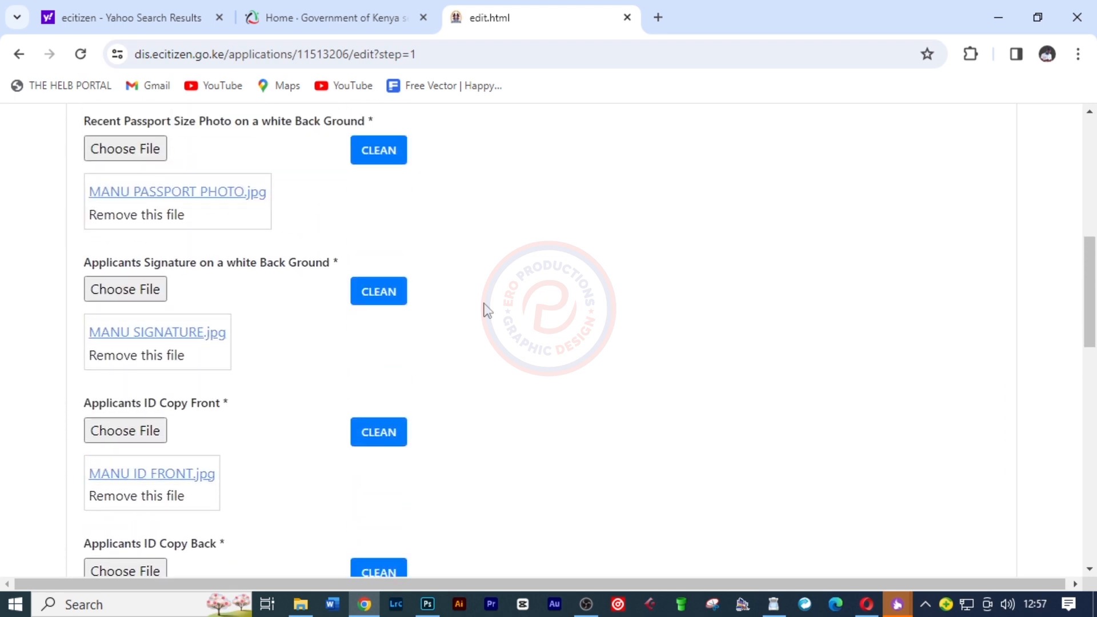
scroll(485, 310, down, 6)
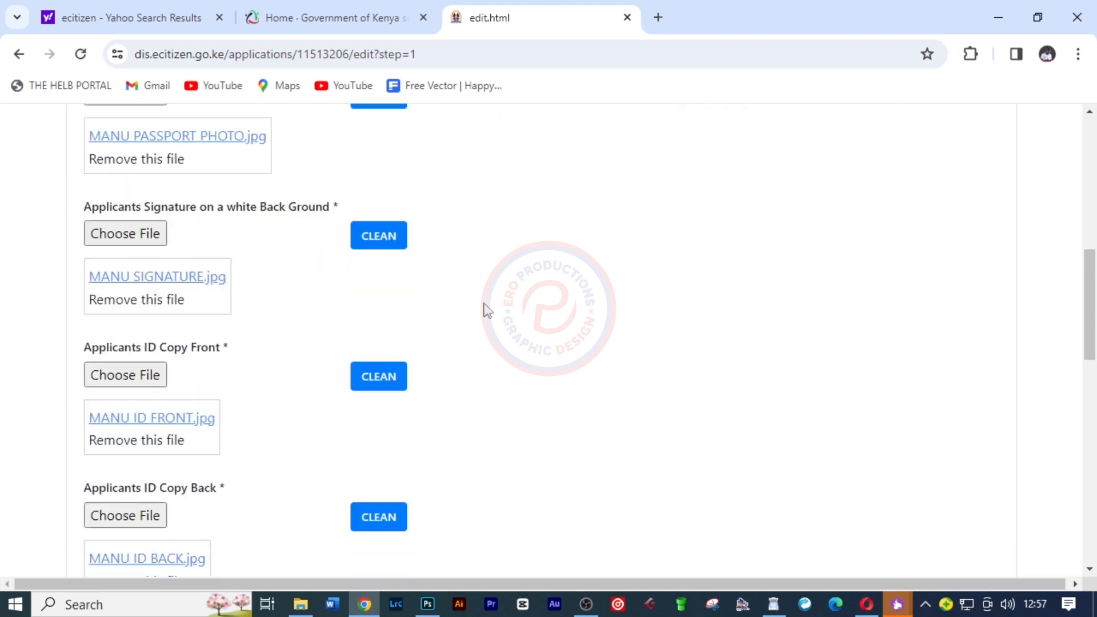
scroll(485, 310, down, 6)
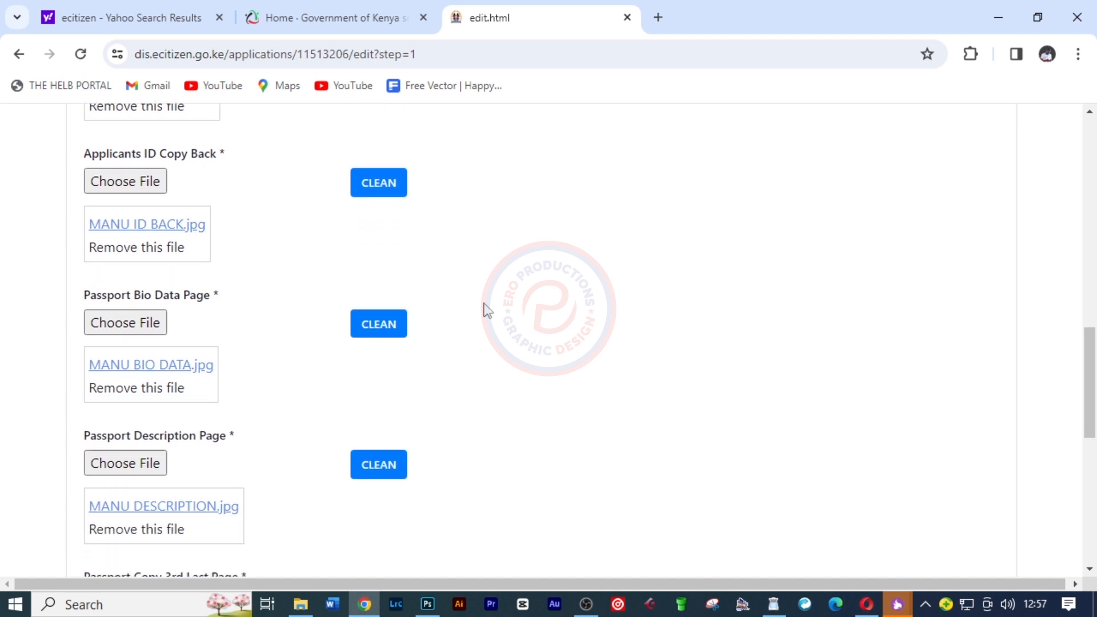
scroll(484, 311, down, 5)
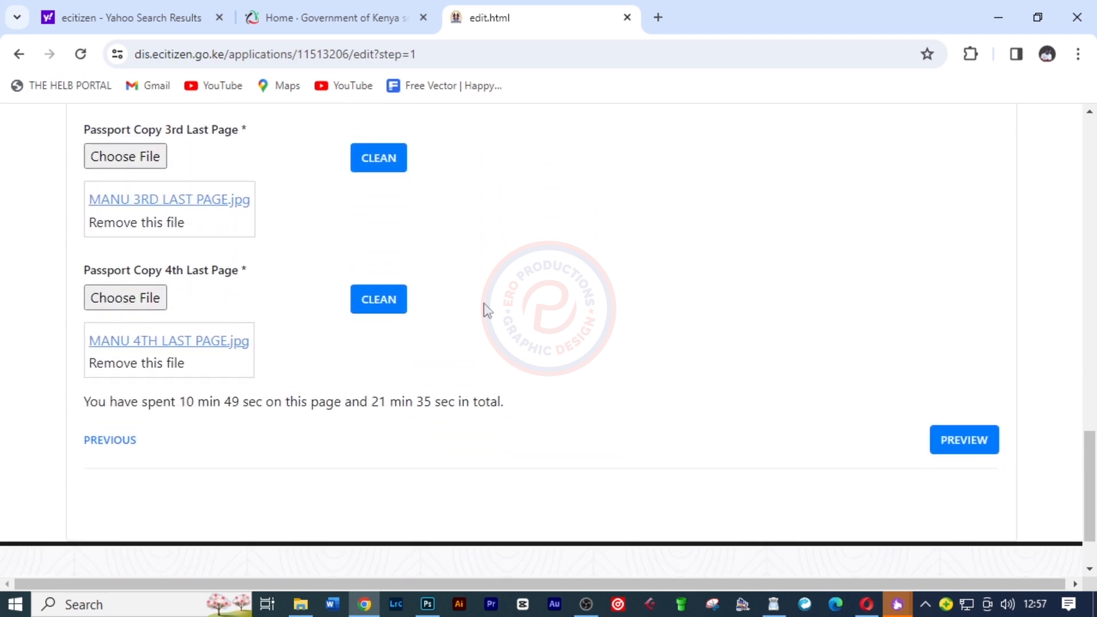
Open the review page and scroll through residential, parents, next-of-kin, children and upload sections to COMPLETE
click(980, 441)
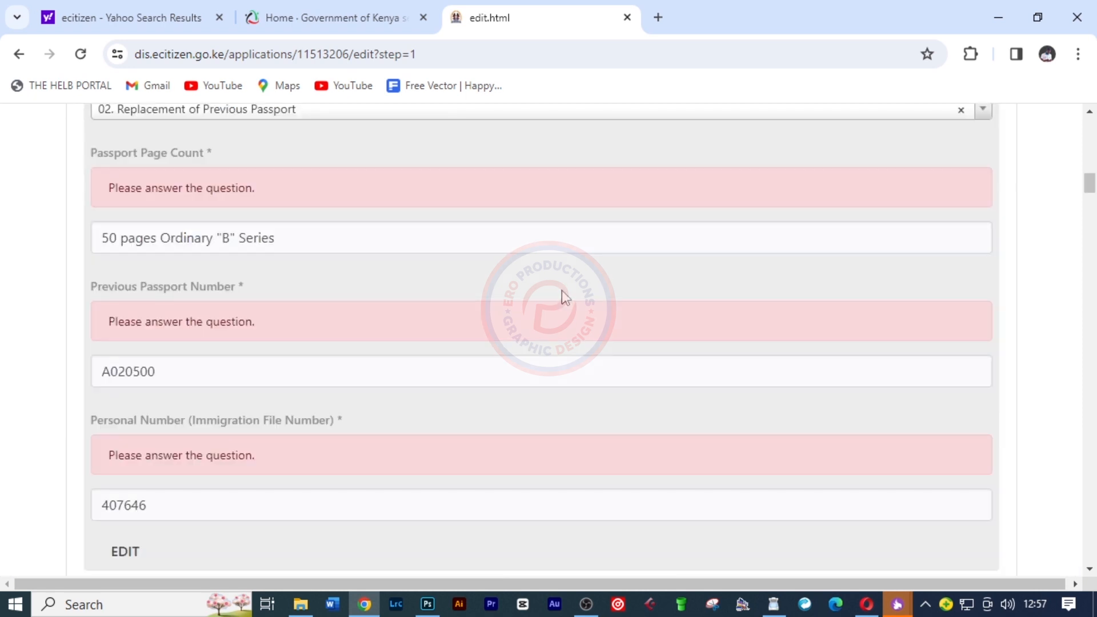
scroll(339, 293, up, 4)
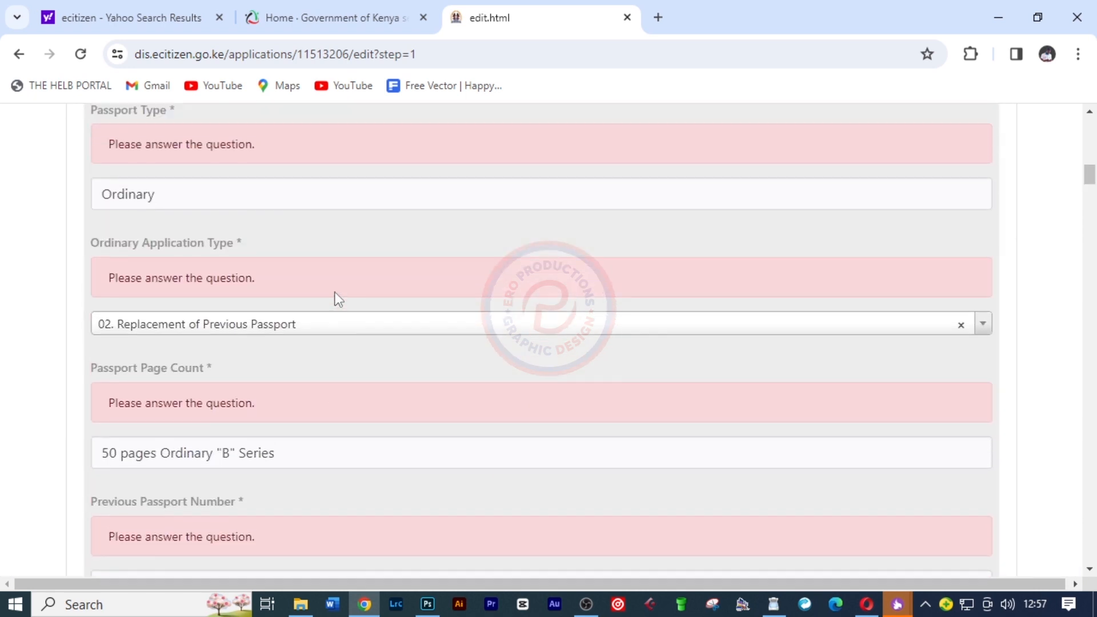
scroll(339, 298, up, 6)
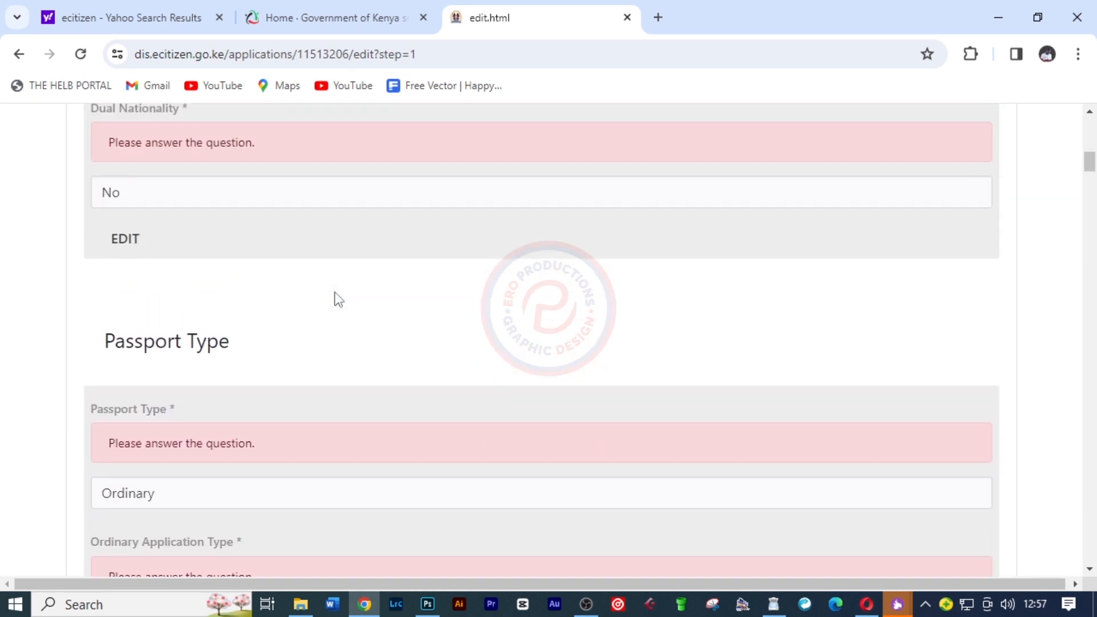
scroll(335, 292, up, 6)
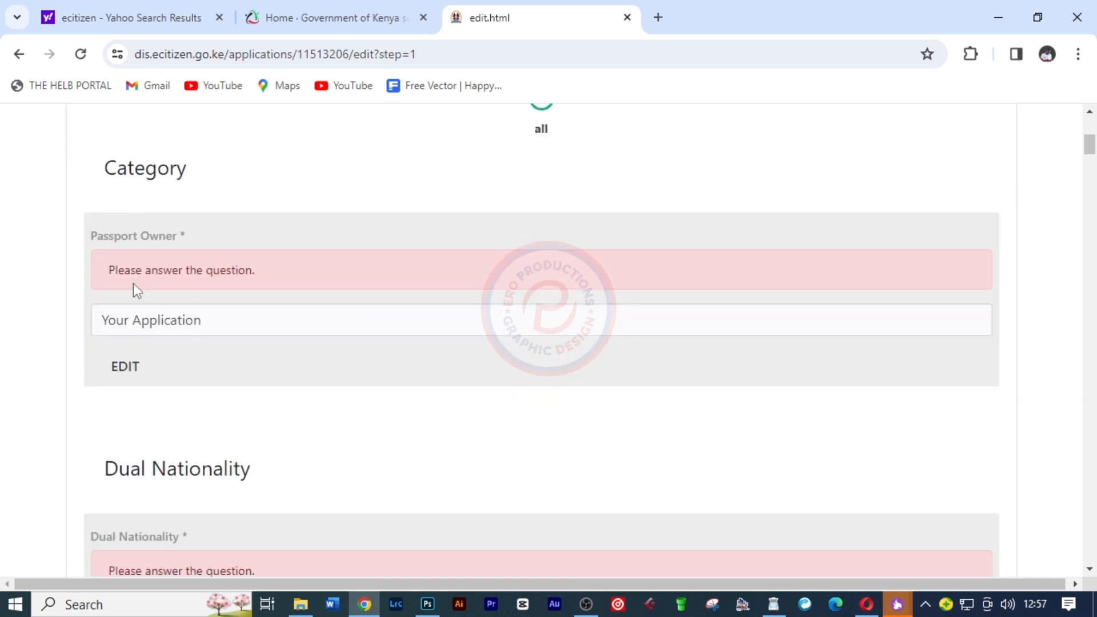
scroll(204, 335, down, 18)
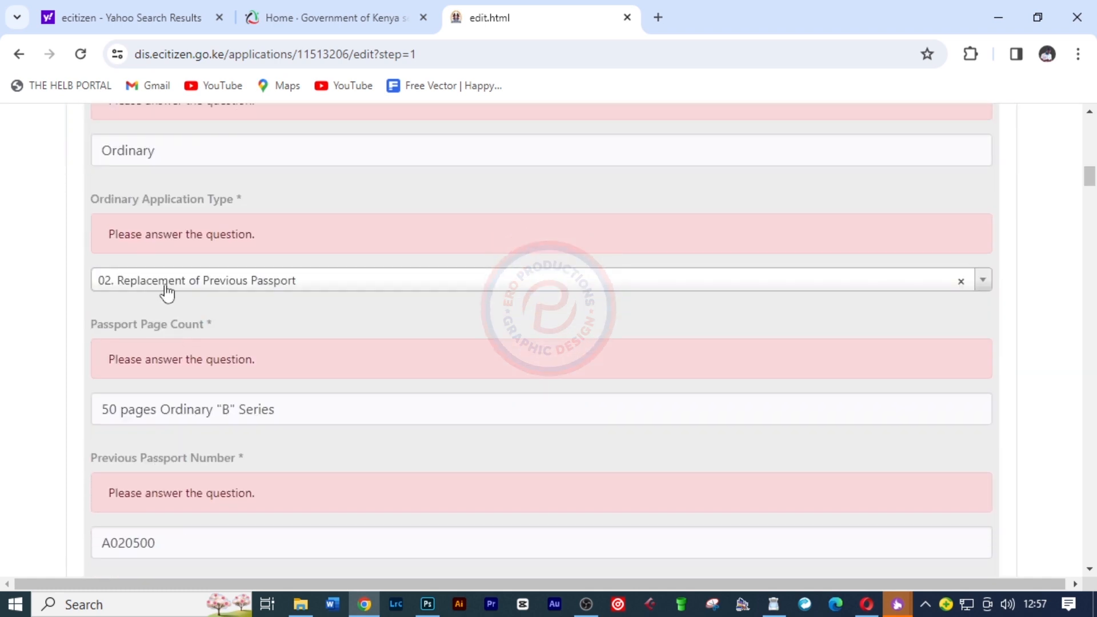
scroll(189, 286, up, 2)
scroll(195, 343, down, 8)
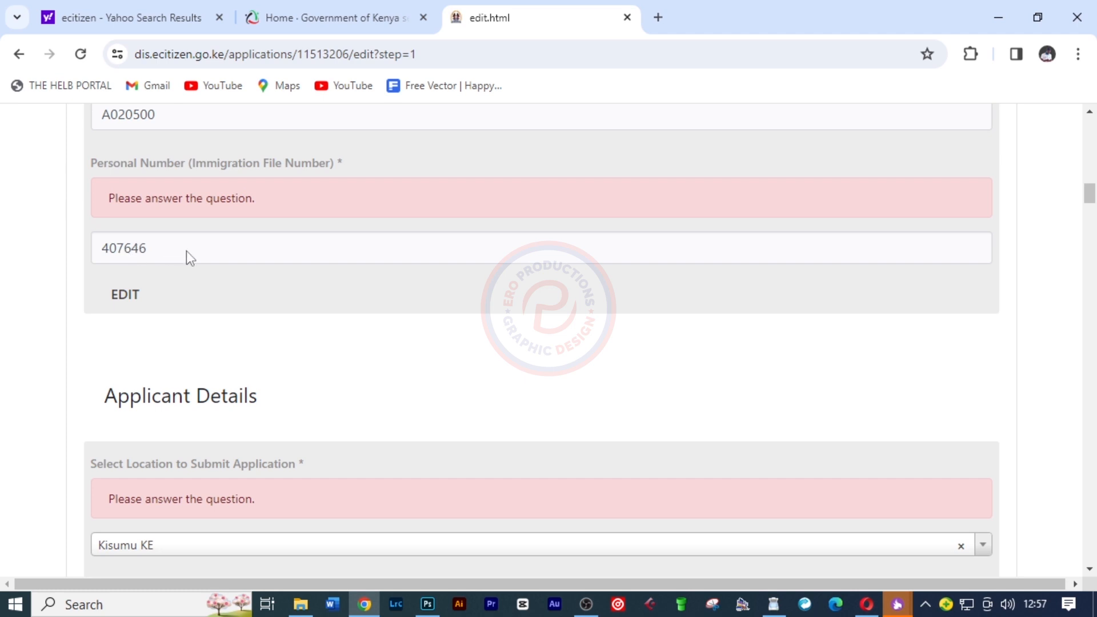
scroll(186, 259, down, 6)
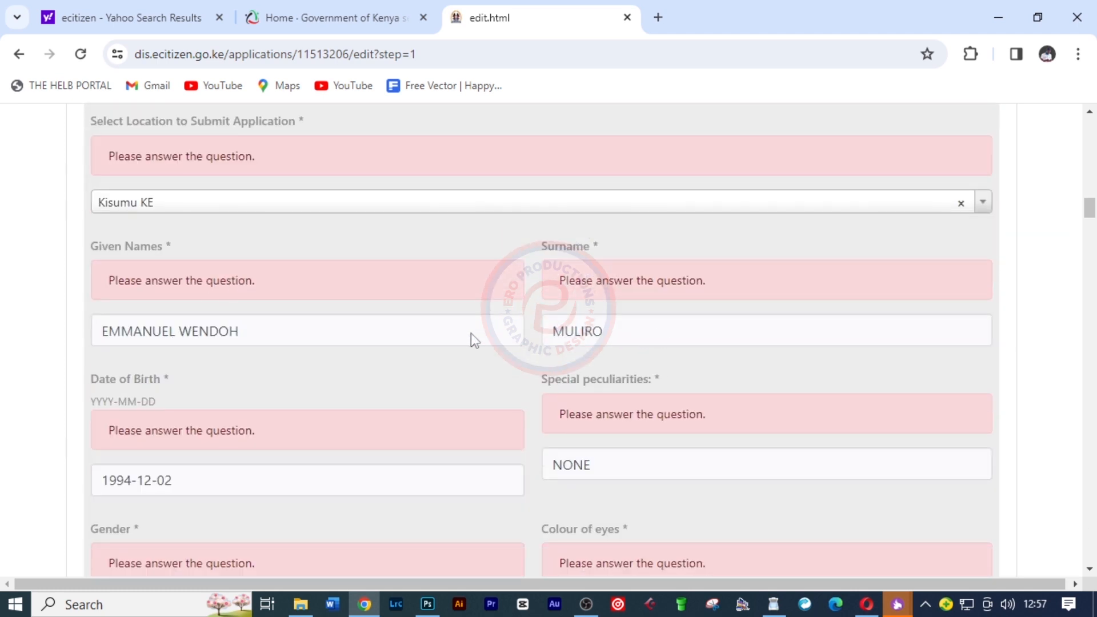
scroll(263, 352, down, 8)
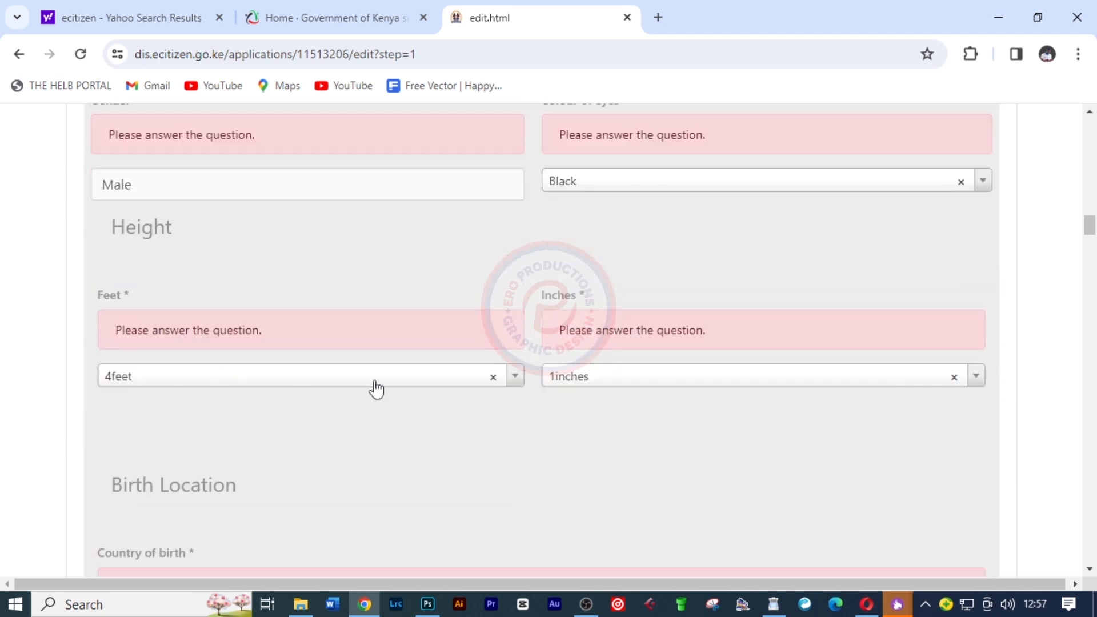
scroll(445, 378, down, 7)
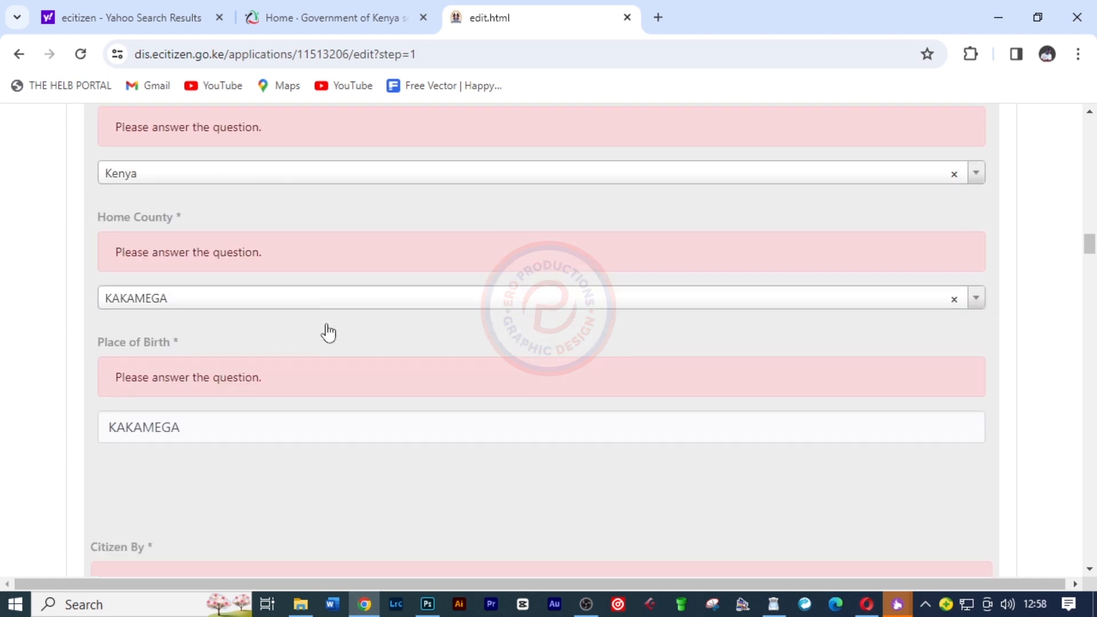
scroll(150, 366, down, 10)
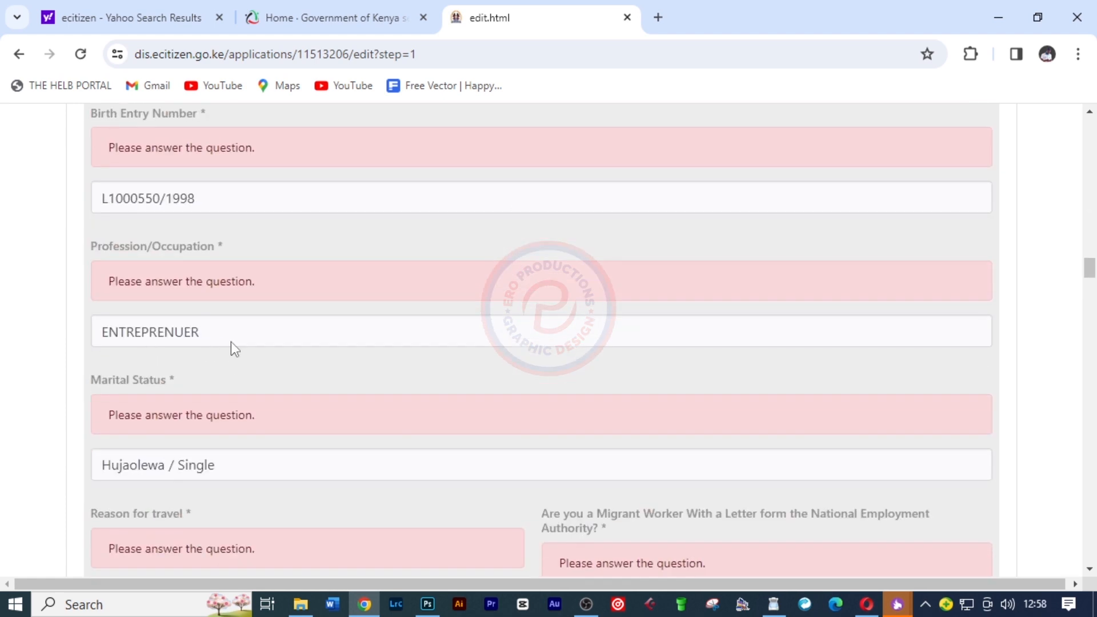
scroll(497, 351, down, 6)
scroll(318, 369, down, 5)
scroll(172, 306, down, 2)
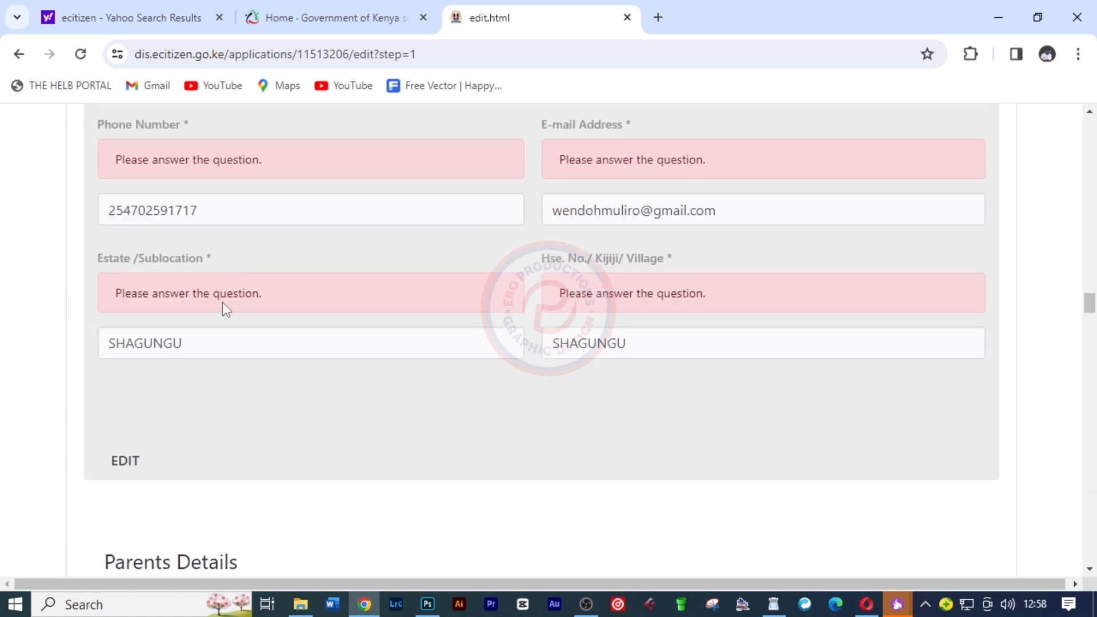
scroll(222, 303, down, 9)
scroll(176, 330, down, 16)
scroll(204, 279, down, 16)
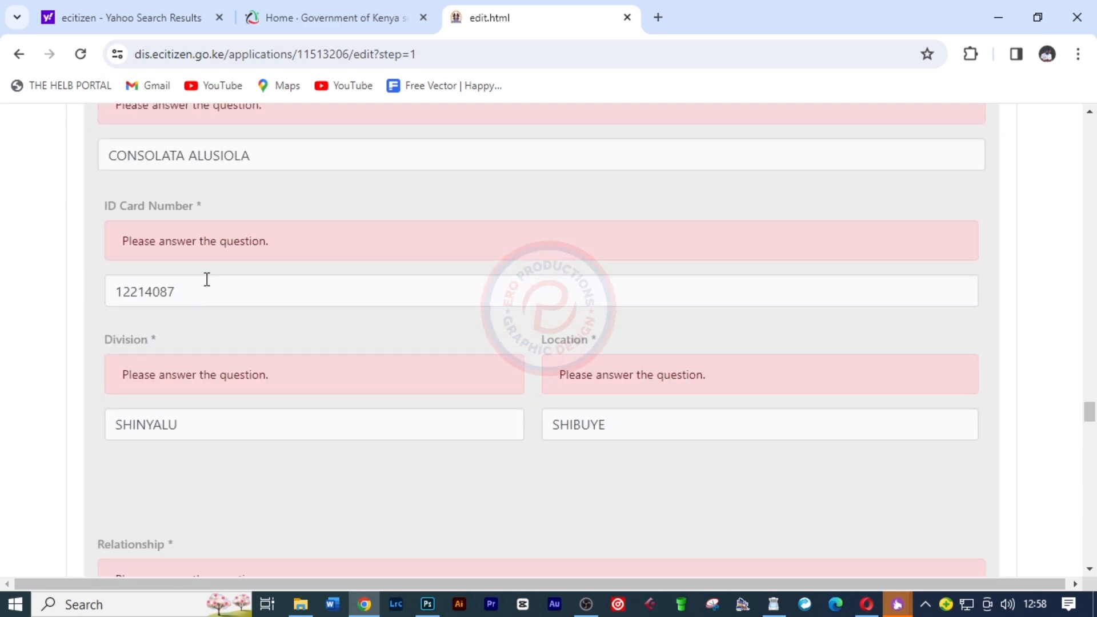
scroll(207, 268, up, 1)
scroll(217, 286, down, 15)
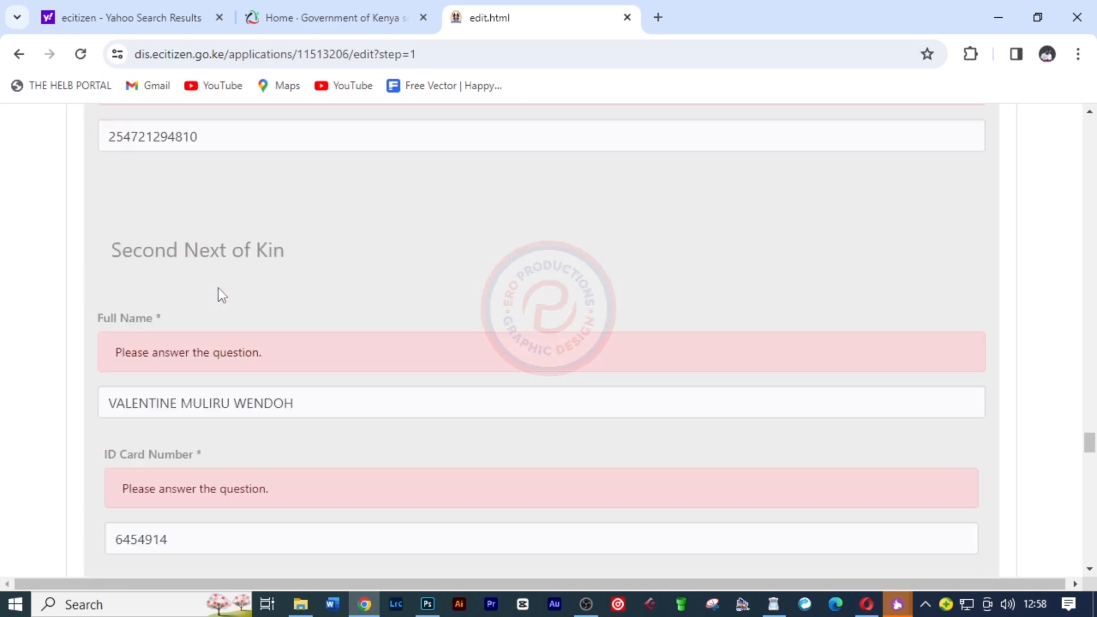
scroll(222, 294, down, 19)
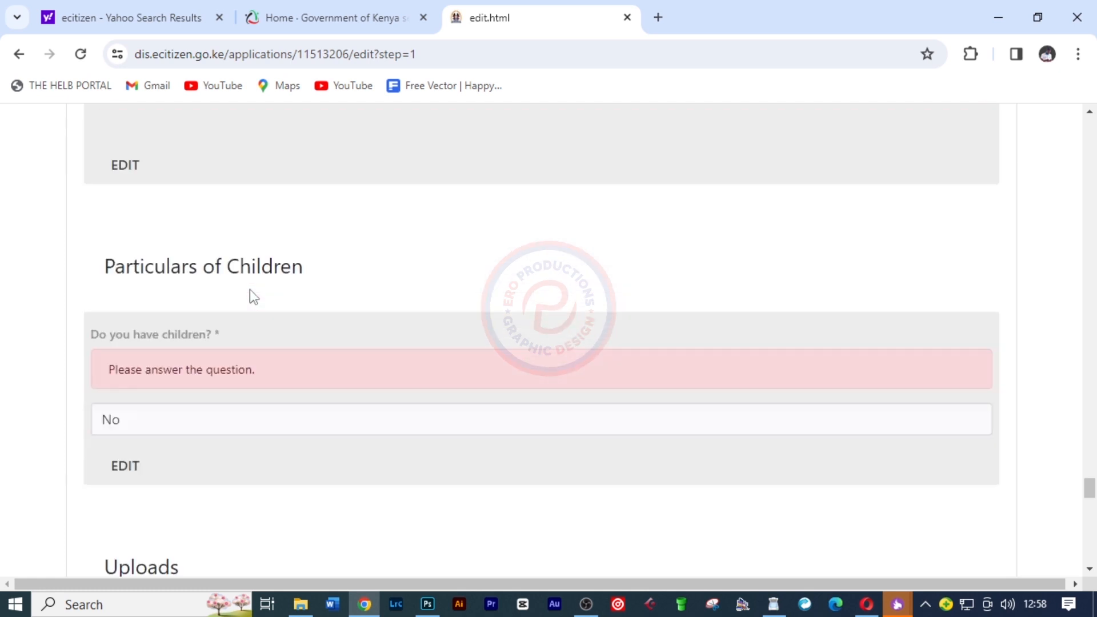
scroll(178, 280, down, 15)
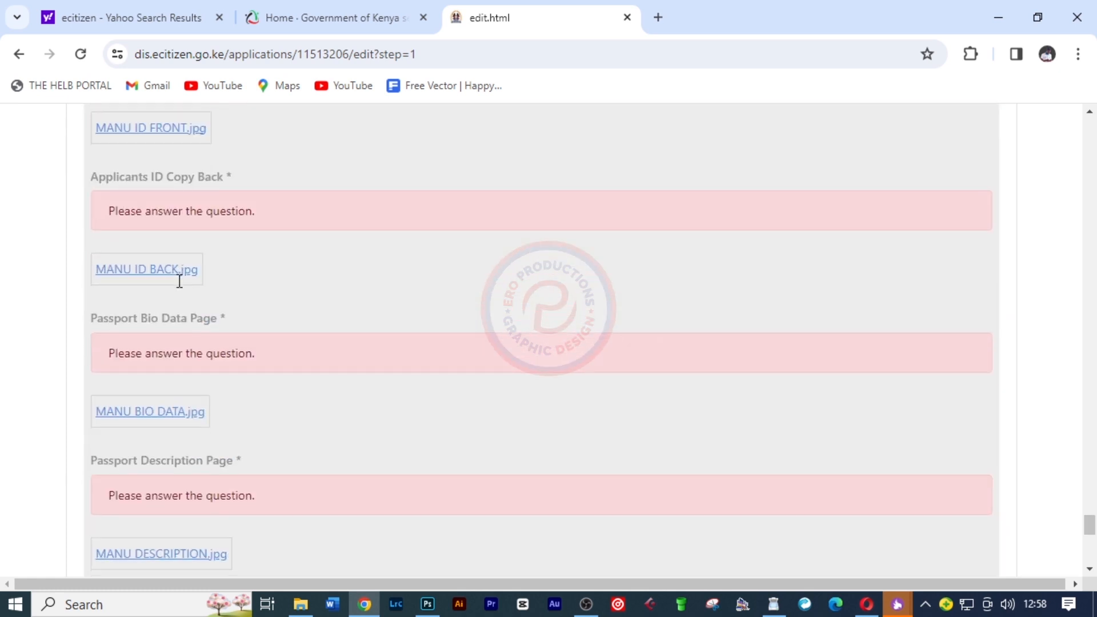
scroll(178, 280, down, 10)
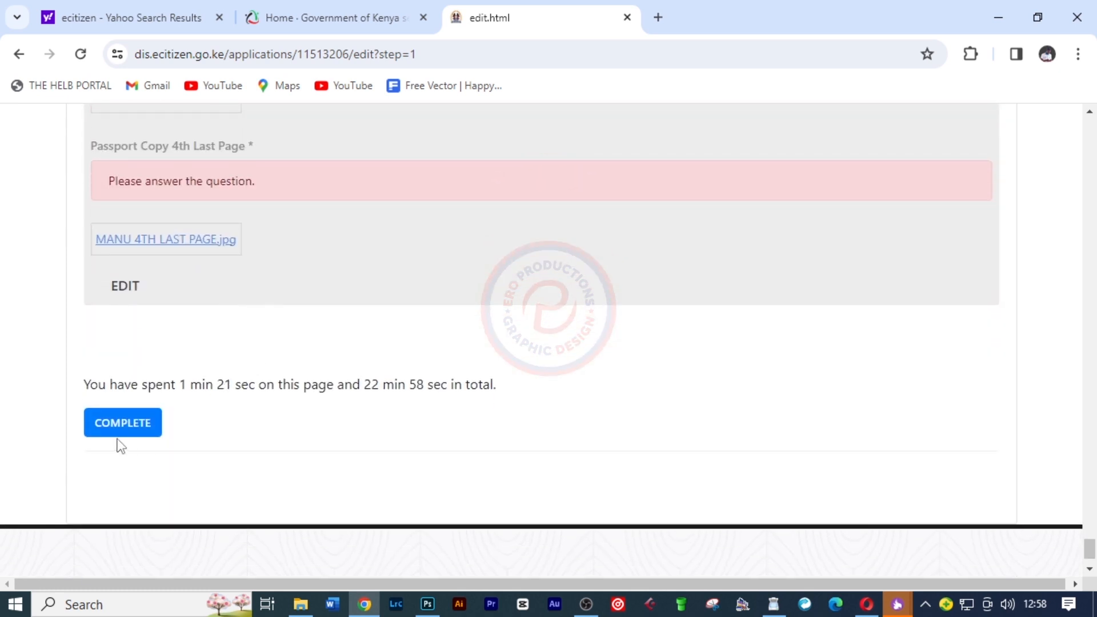
Complete the application, pay KES 6050 via Mpesa, and confirm once approved on the phone
click(131, 431)
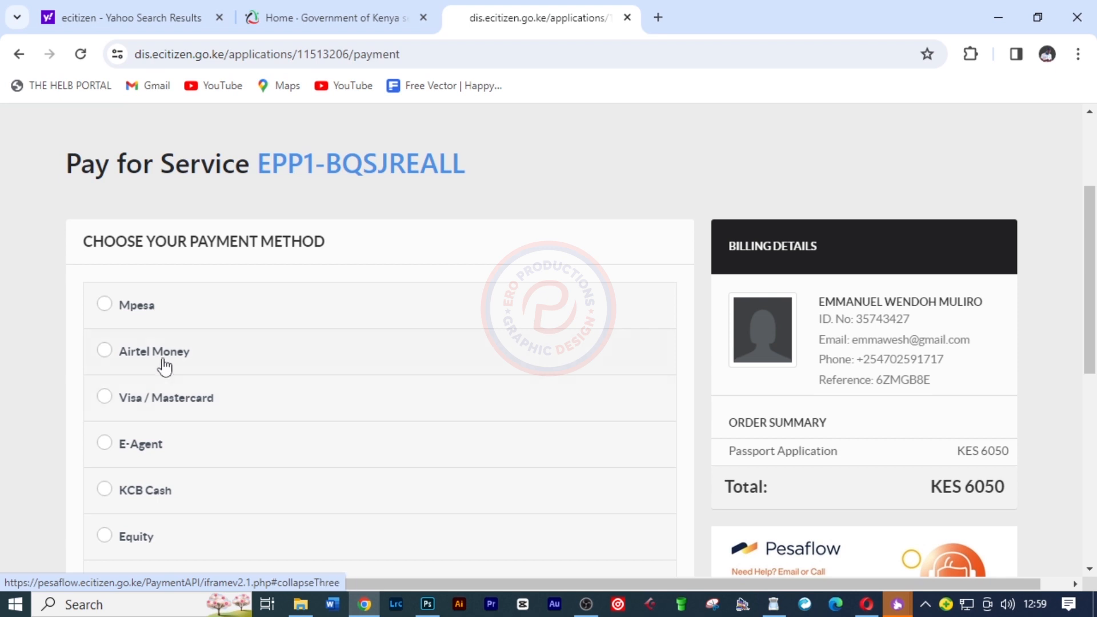
click(144, 311)
scroll(220, 319, down, 1)
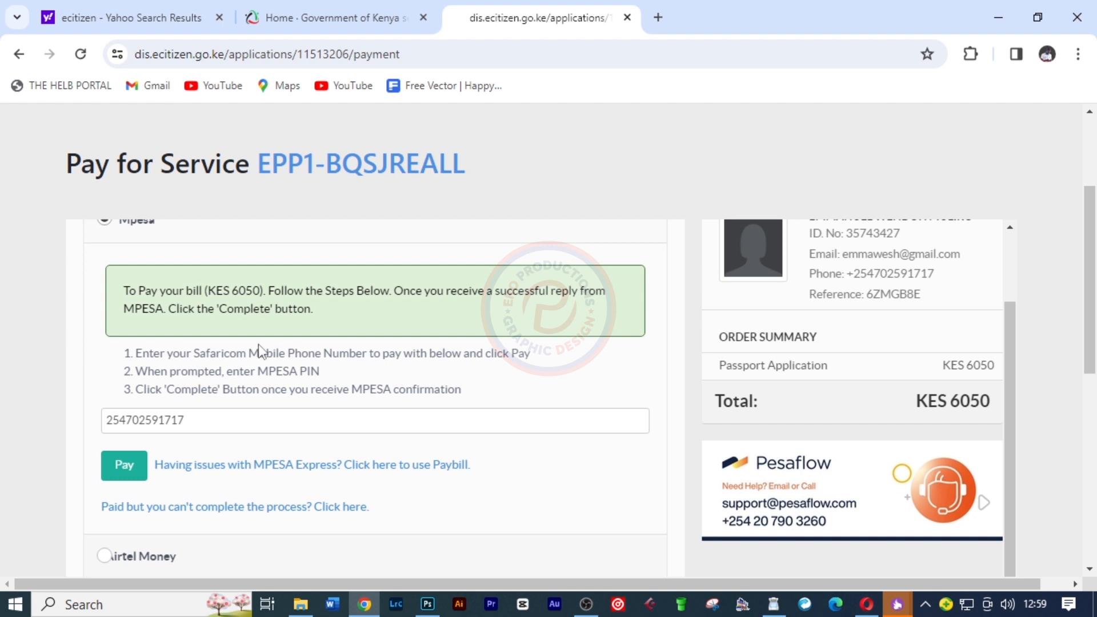
click(135, 472)
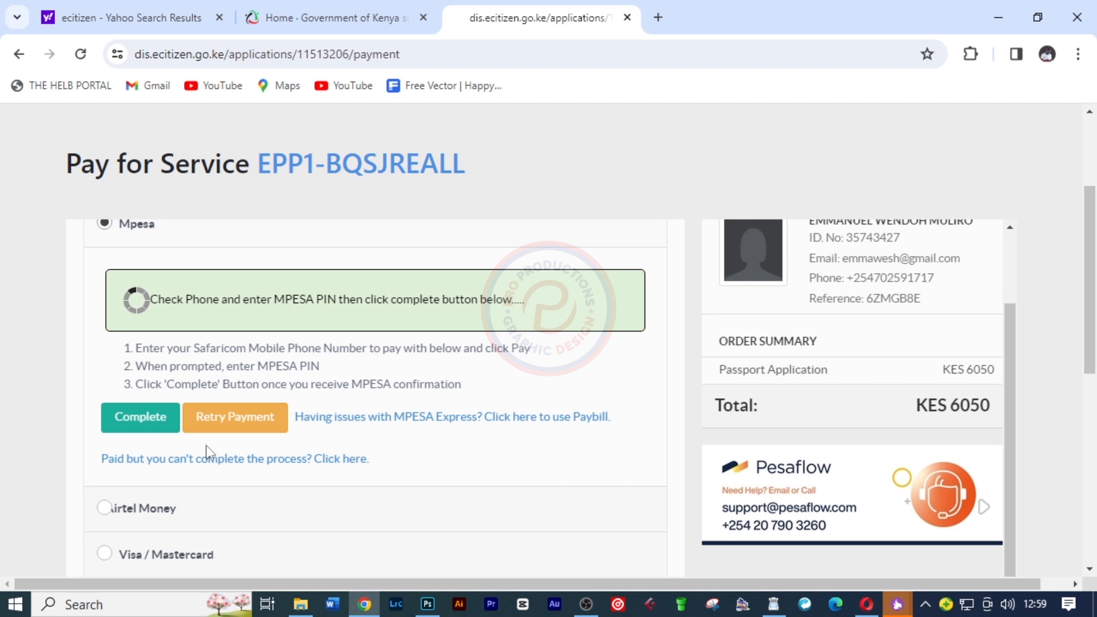
click(150, 426)
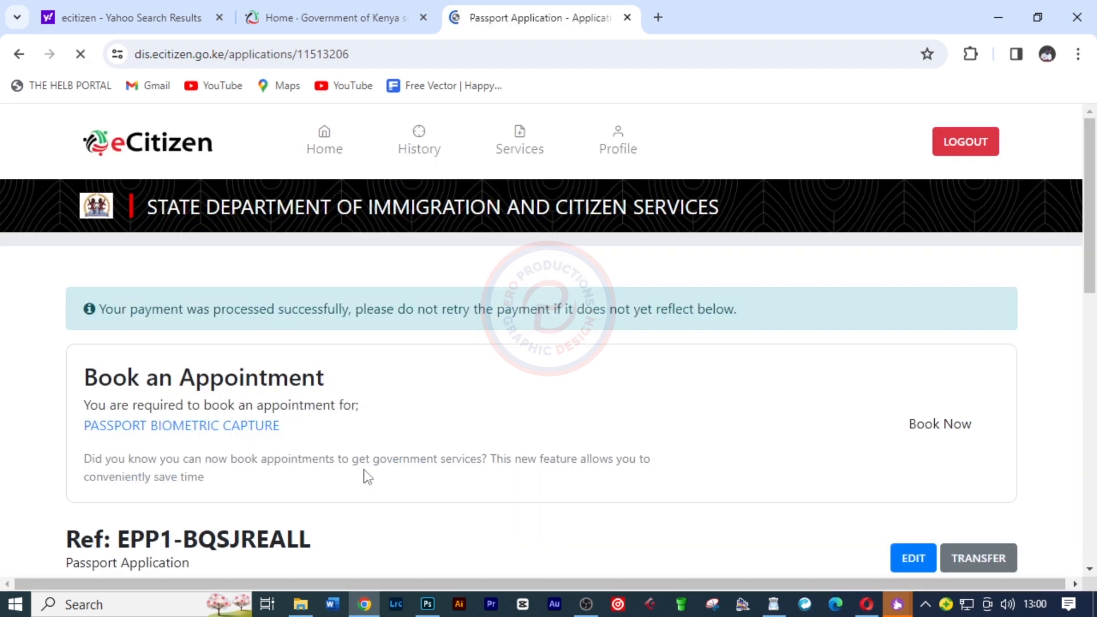
Use BOOK NOW in the Book an Appointment box for biometric capture
scroll(367, 477, down, 2)
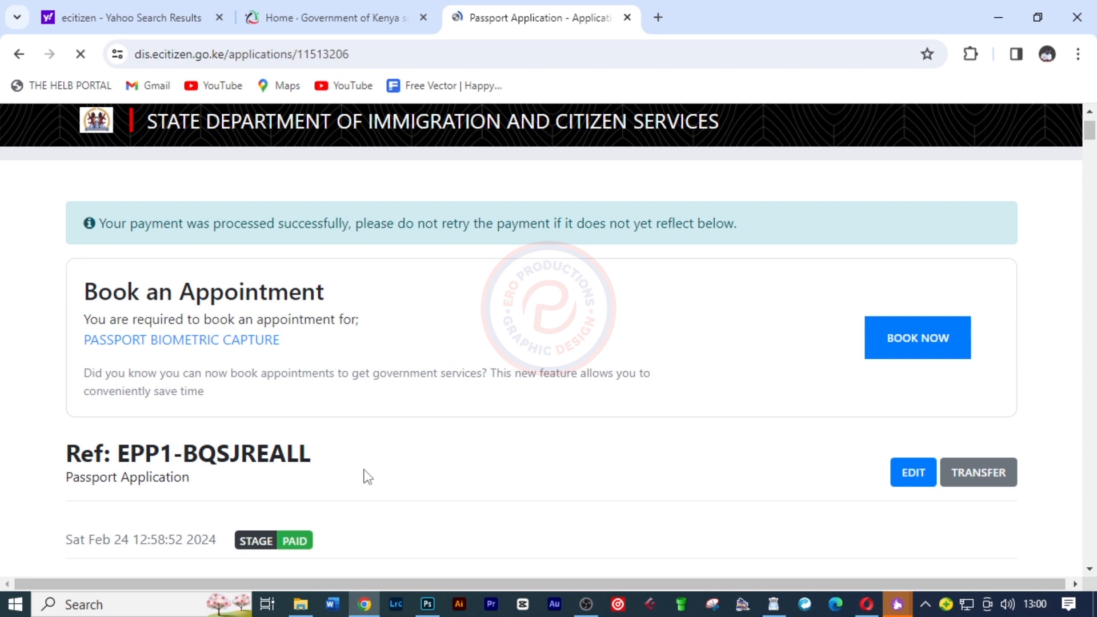
scroll(367, 478, down, 3)
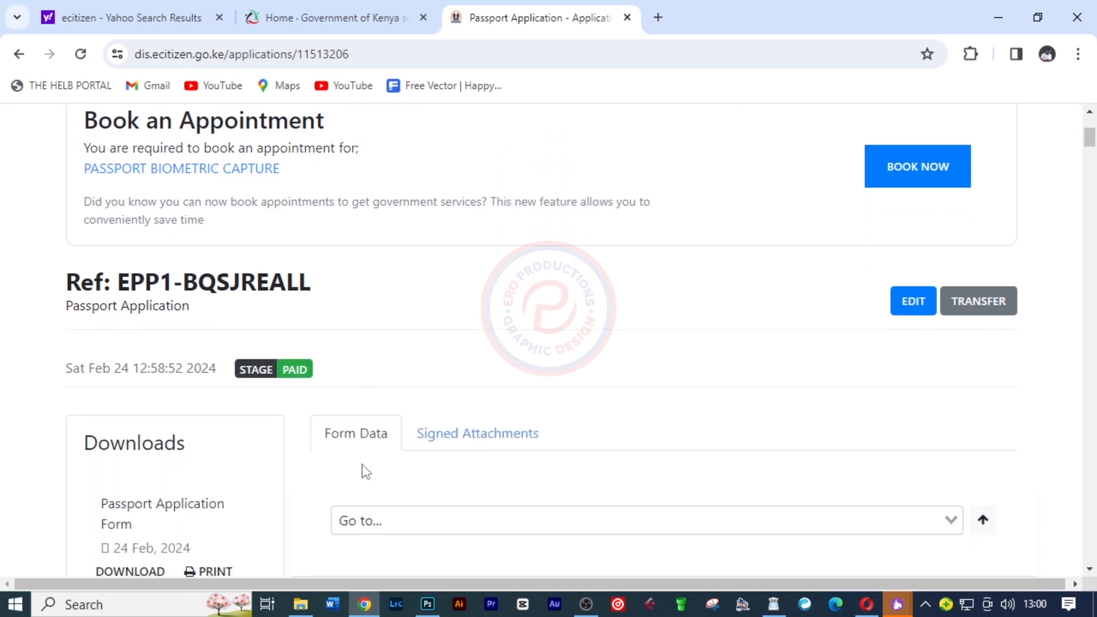
scroll(366, 471, down, 3)
scroll(364, 466, up, 8)
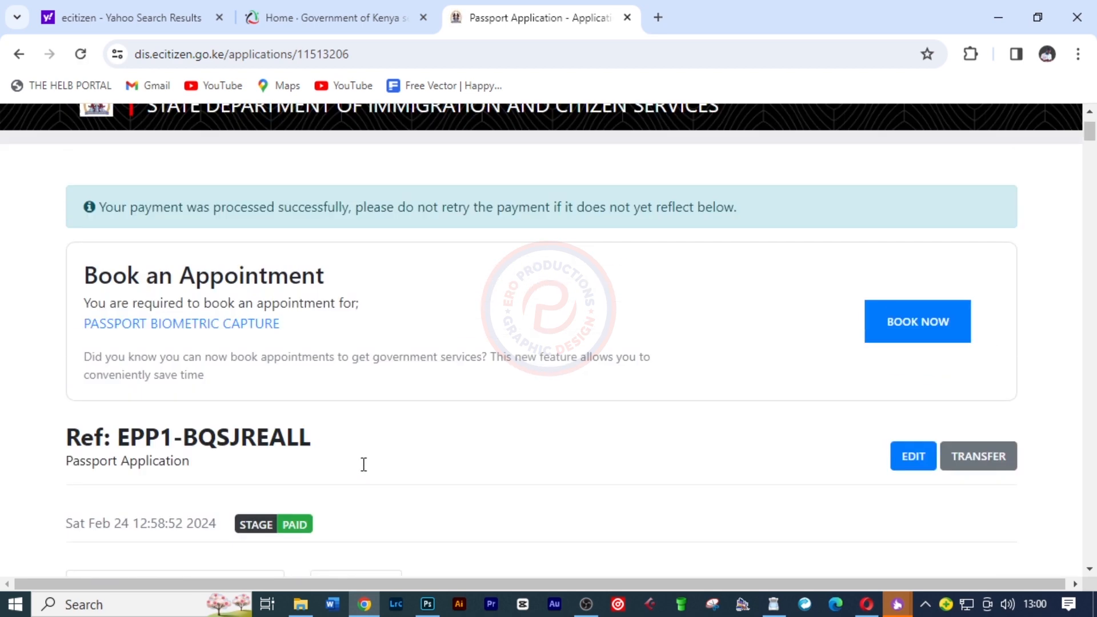
click(897, 429)
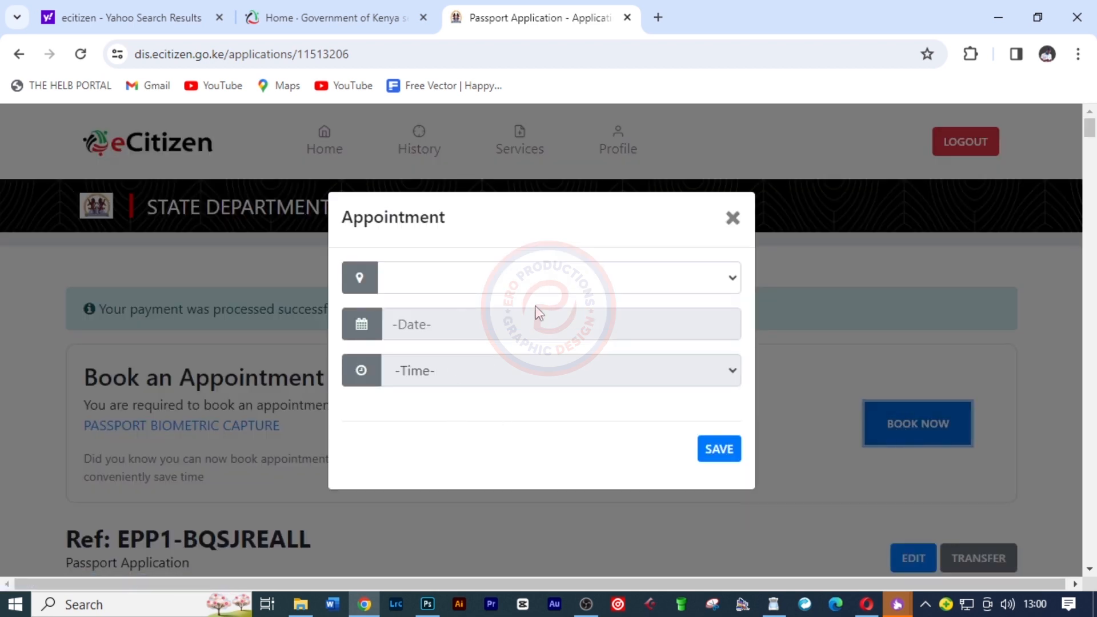
Choose Kisumu KE as the biometric appointment location and 20 March 2024 as the date
click(527, 280)
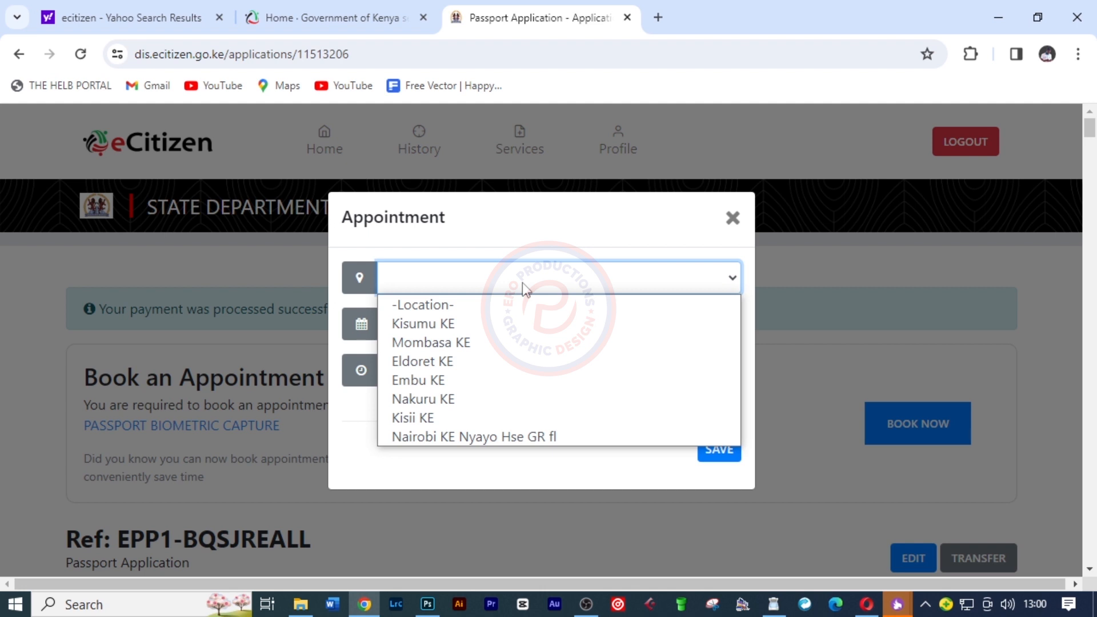
click(458, 324)
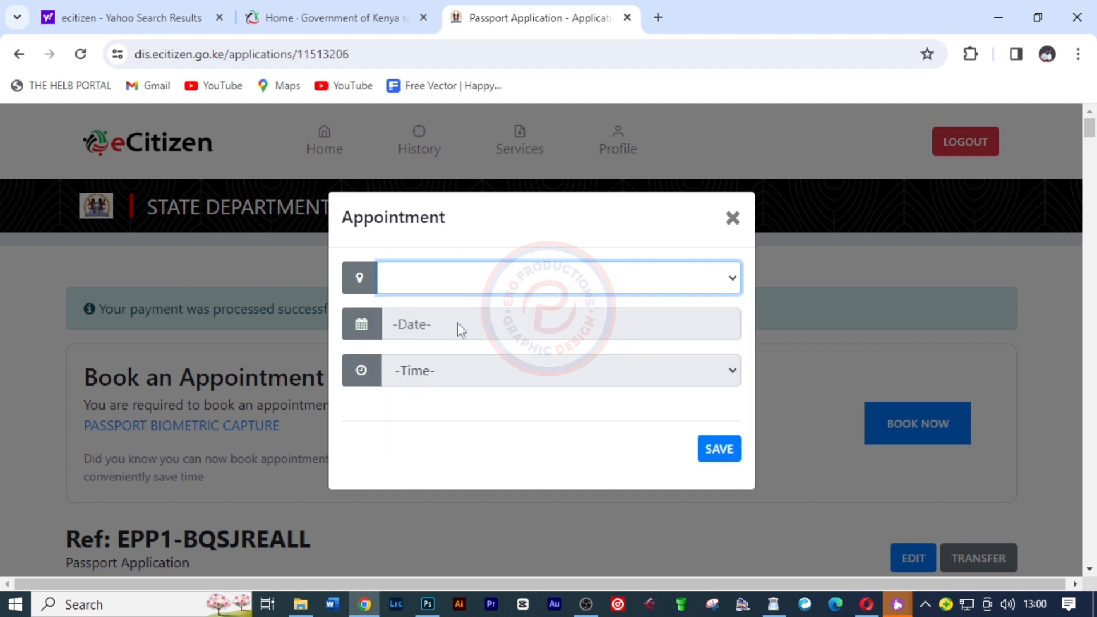
click(516, 331)
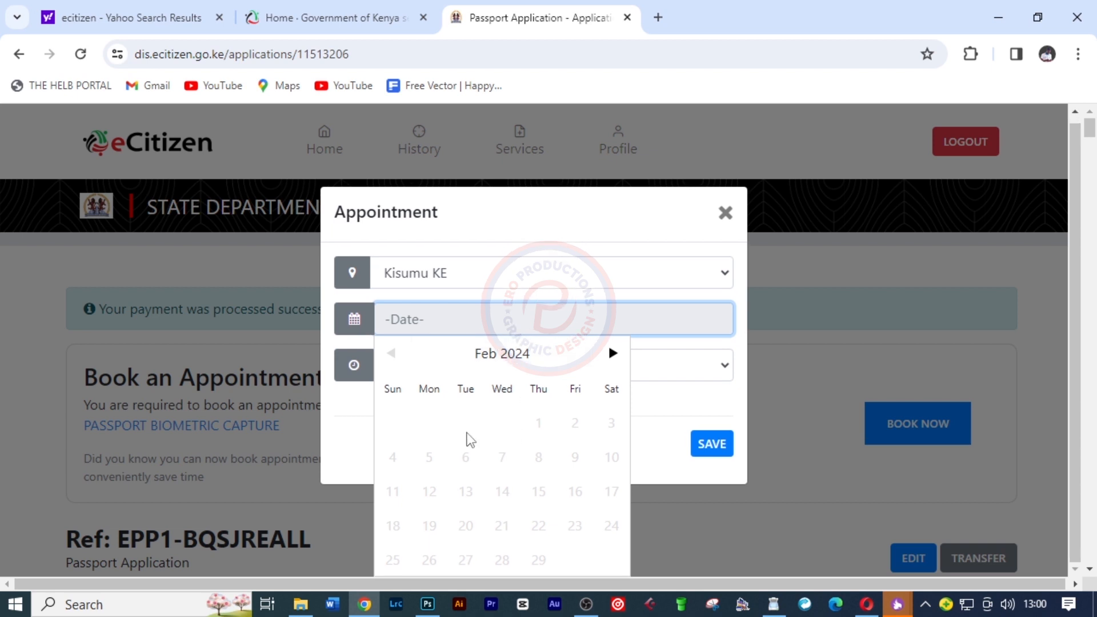
scroll(470, 440, down, 5)
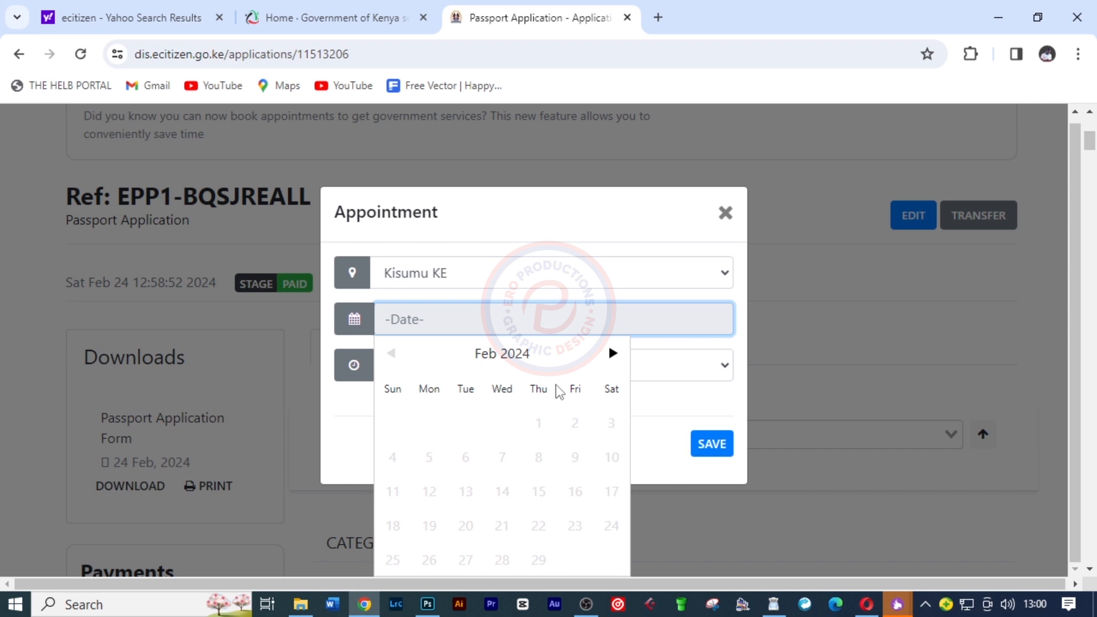
click(613, 353)
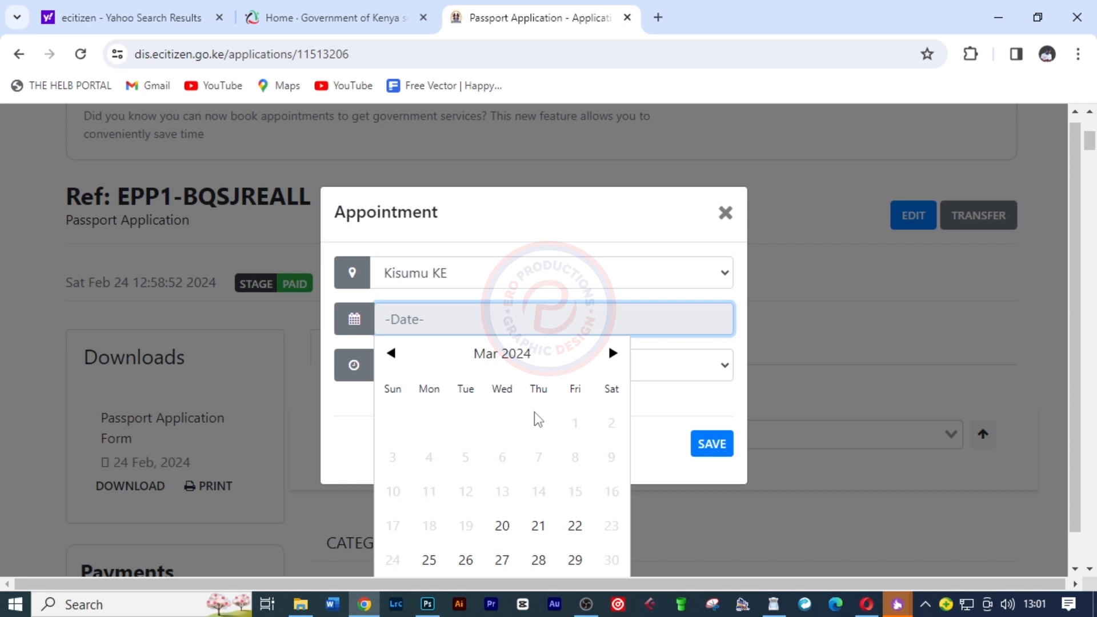
click(391, 354)
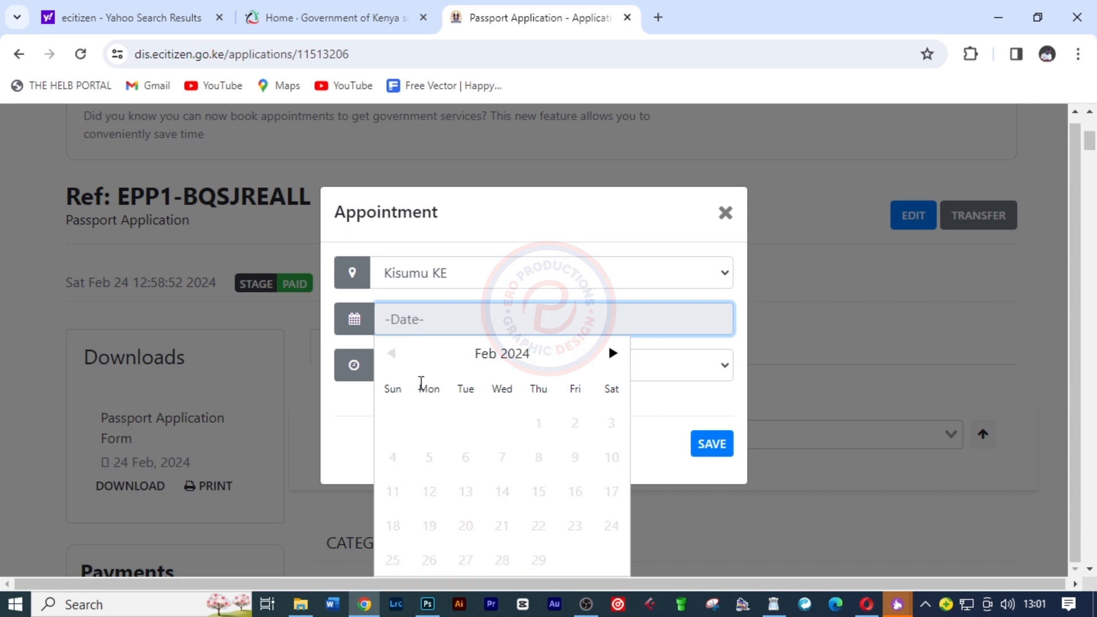
scroll(477, 492, down, 1)
click(612, 354)
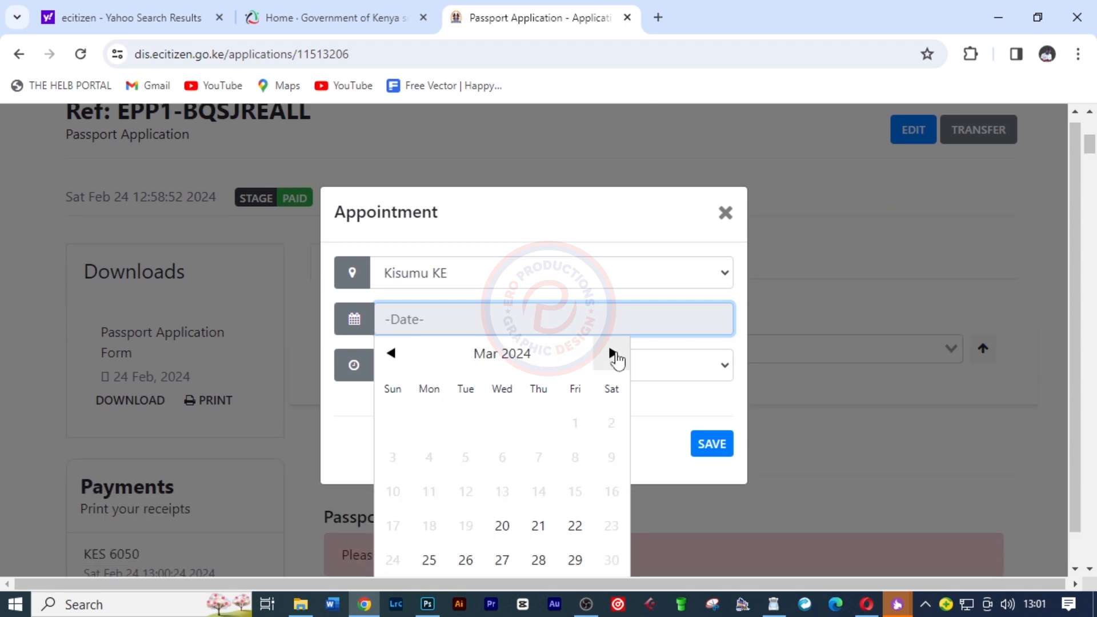
click(503, 526)
click(444, 371)
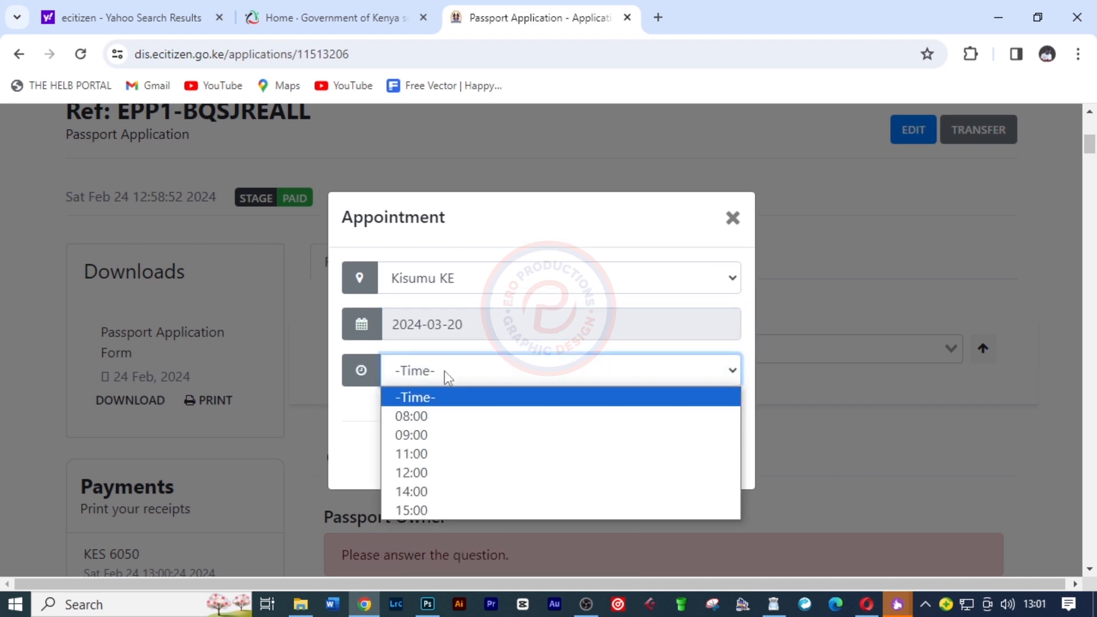
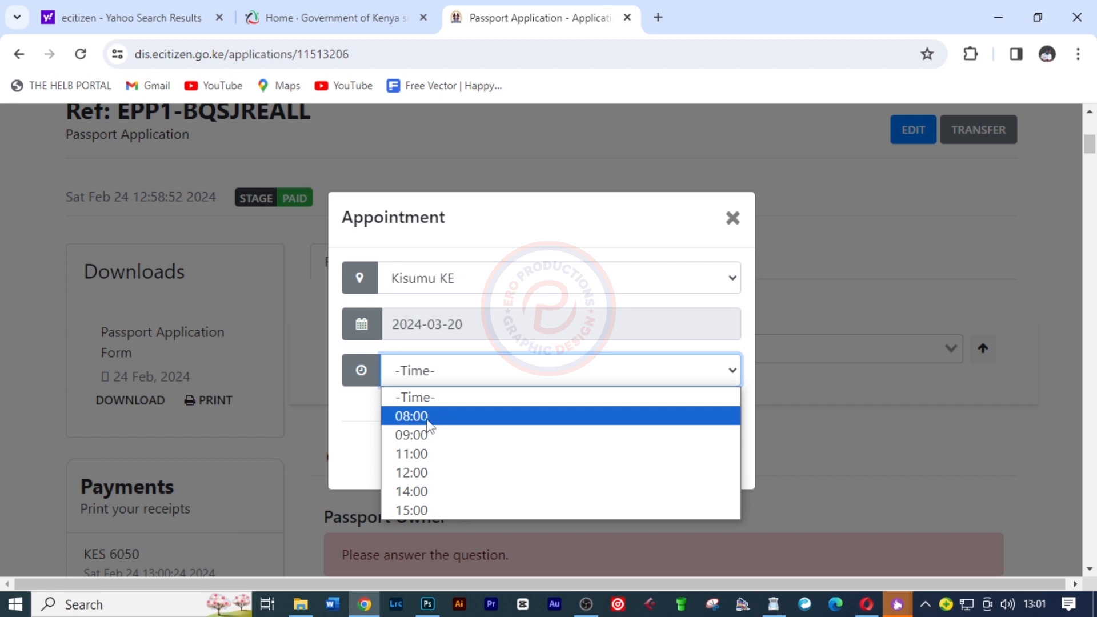
Book the 08:00 slot on 20 March 2024 in Kisumu and save the appointment
click(427, 418)
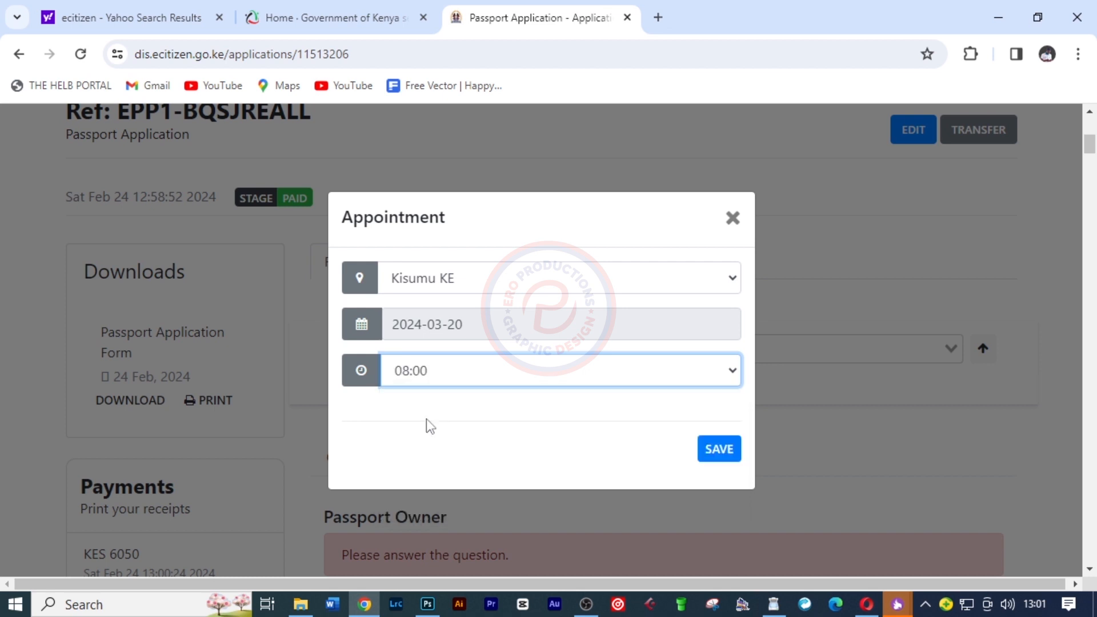
click(713, 455)
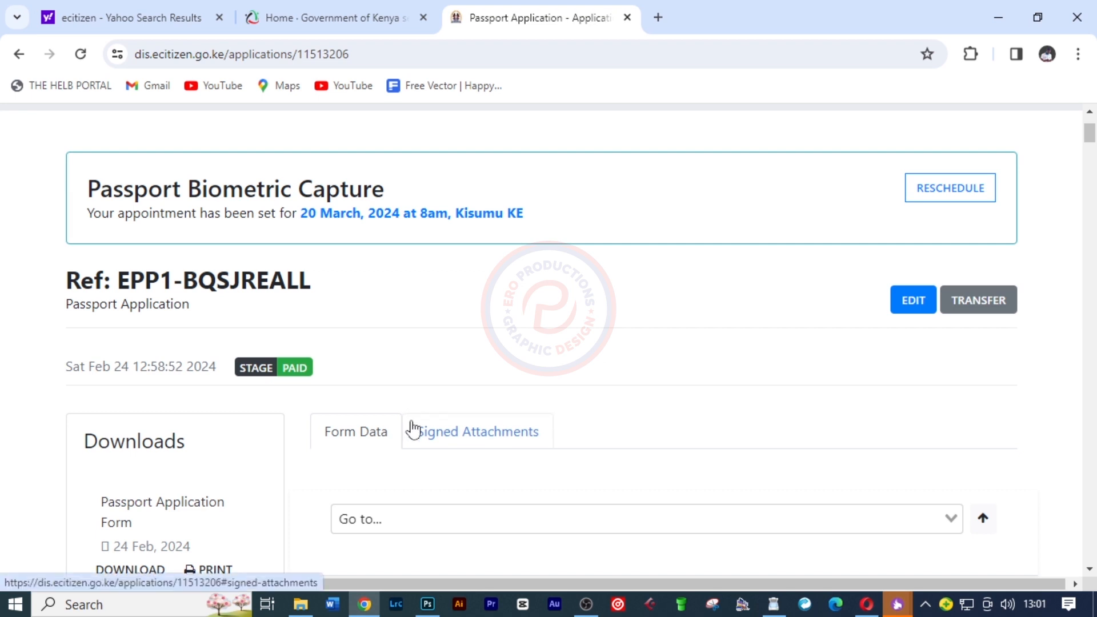
scroll(412, 426, down, 2)
scroll(413, 420, down, 2)
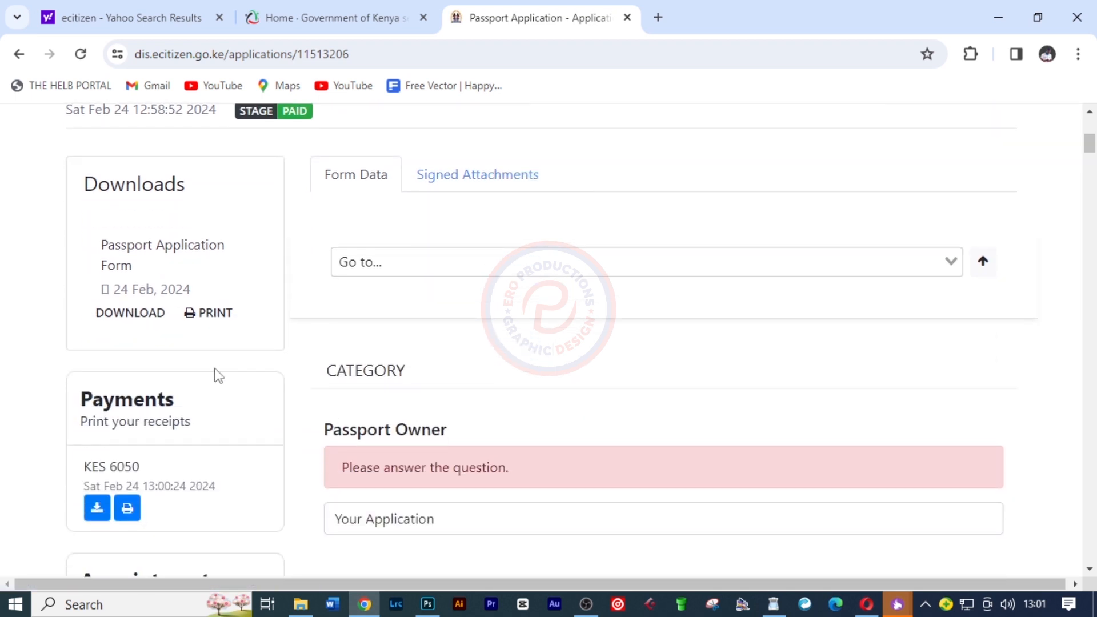
Print the Passport Application Form in black and white on A4 paper
click(199, 315)
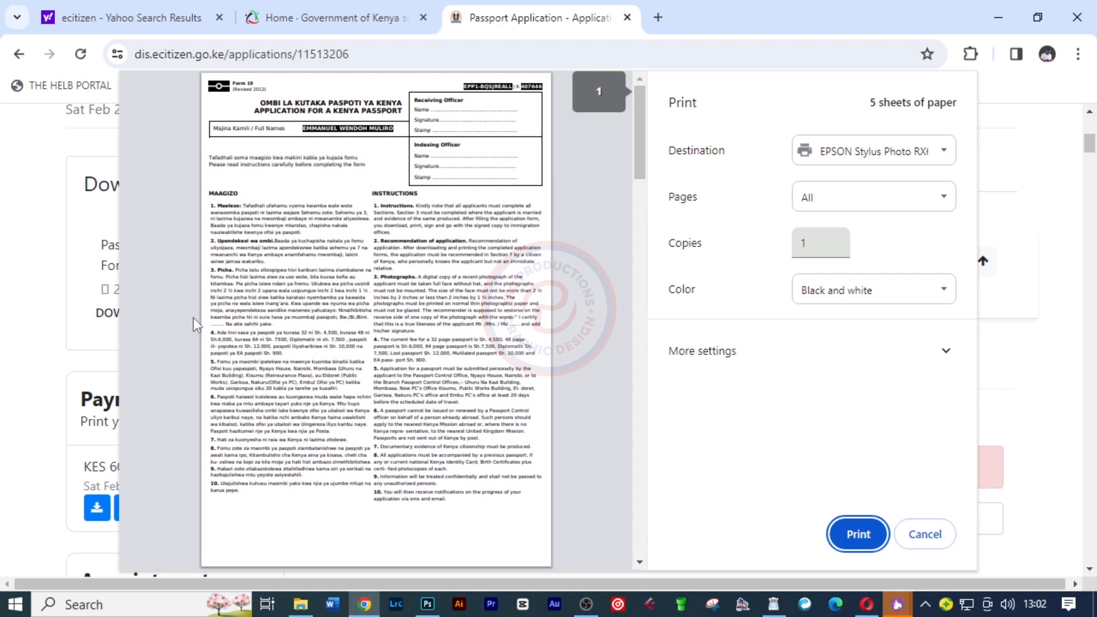
scroll(233, 347, down, 20)
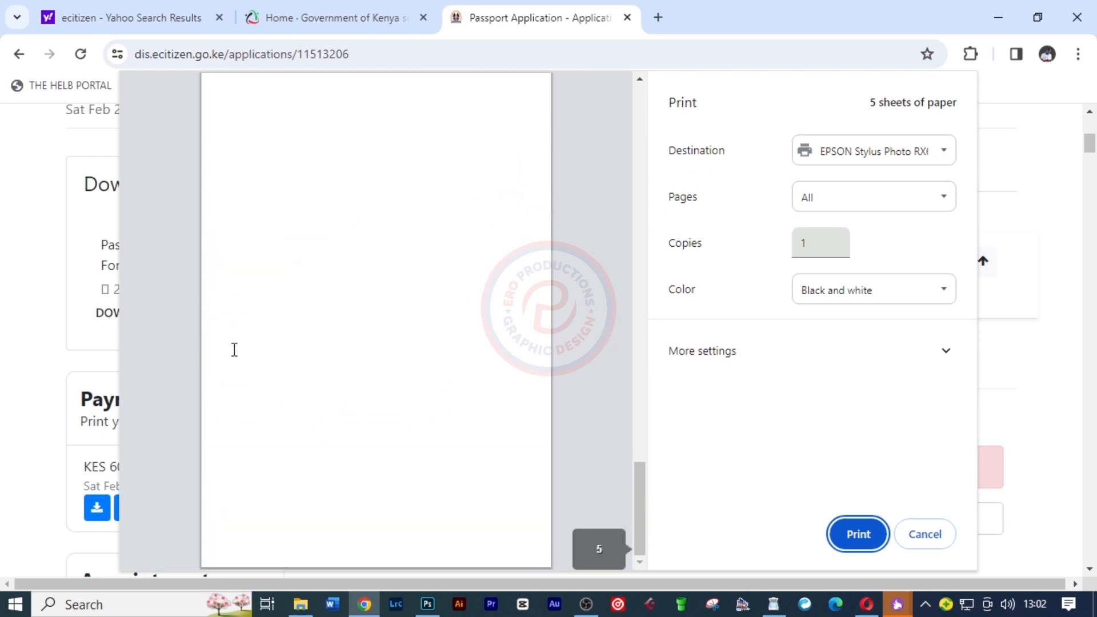
click(707, 359)
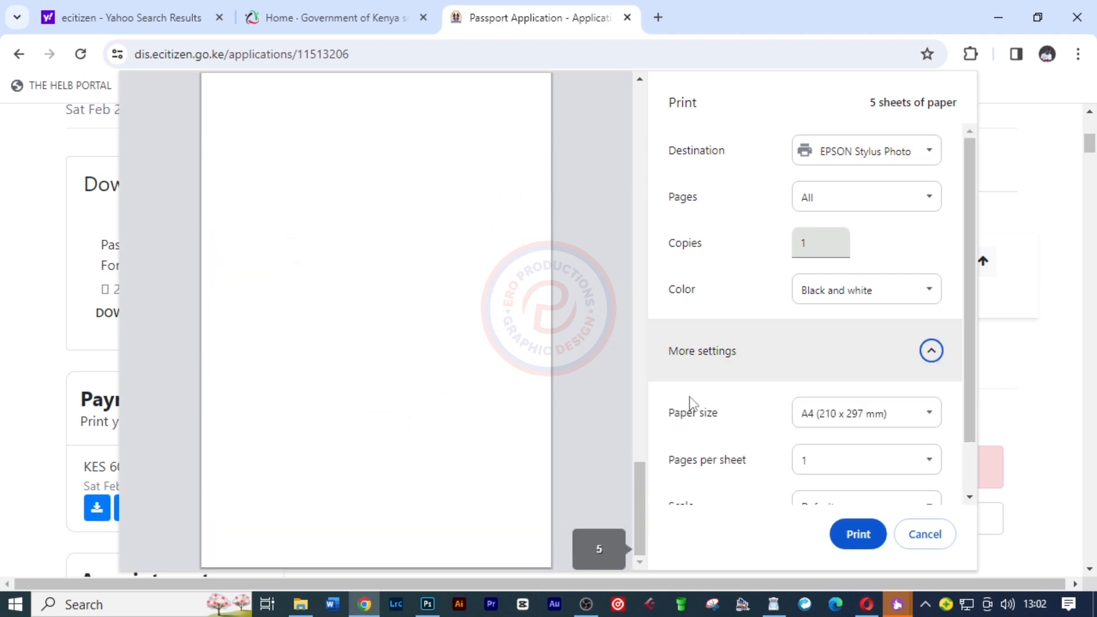
scroll(688, 430, down, 2)
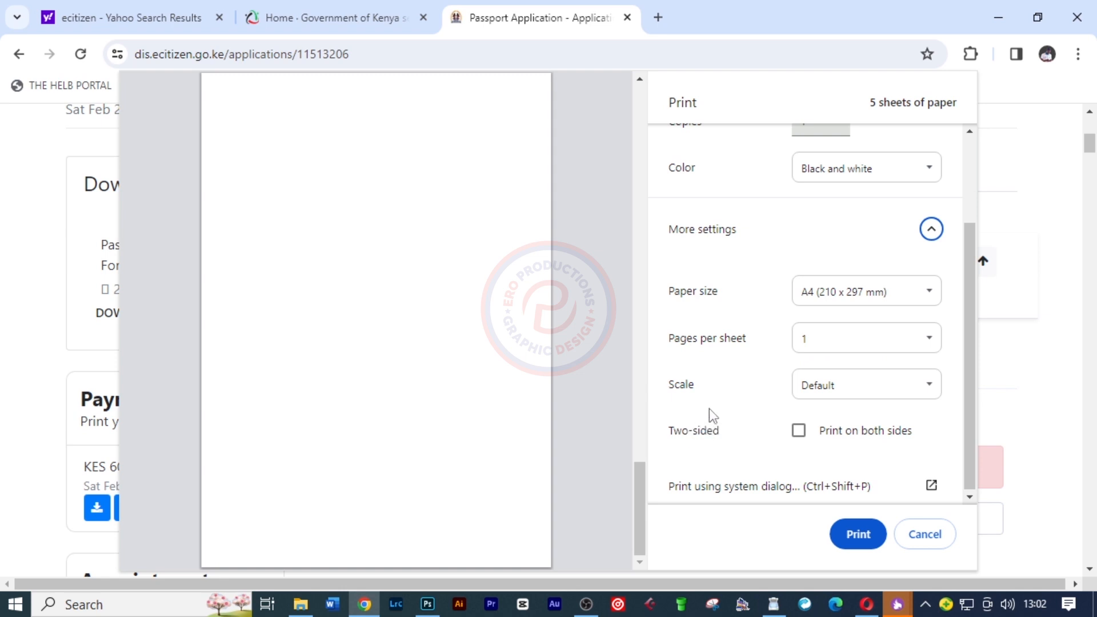
scroll(721, 445, up, 3)
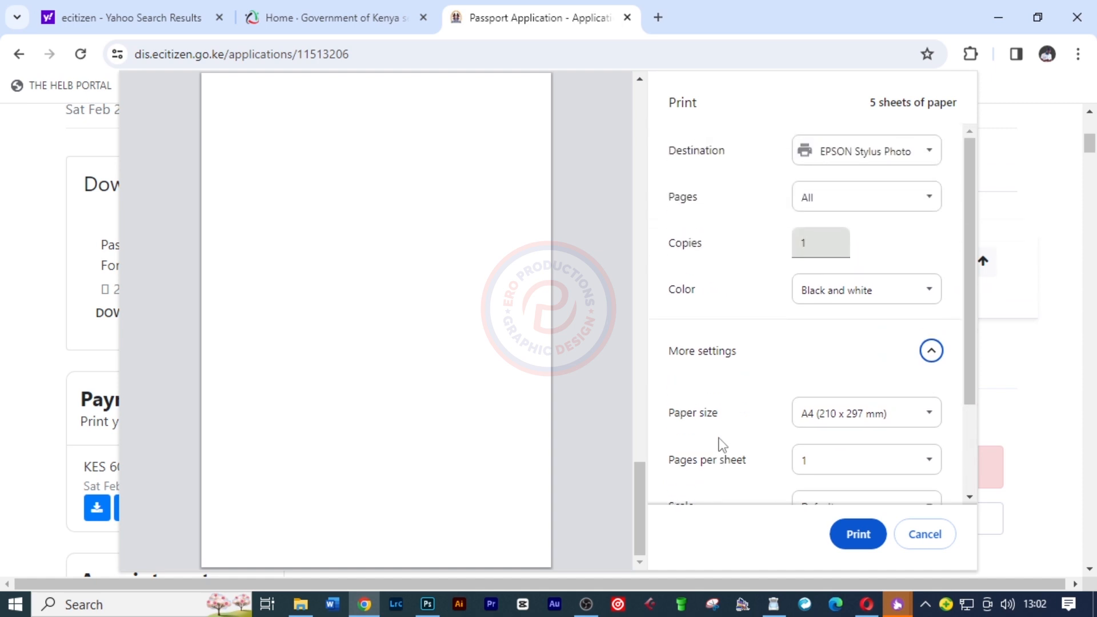
click(853, 532)
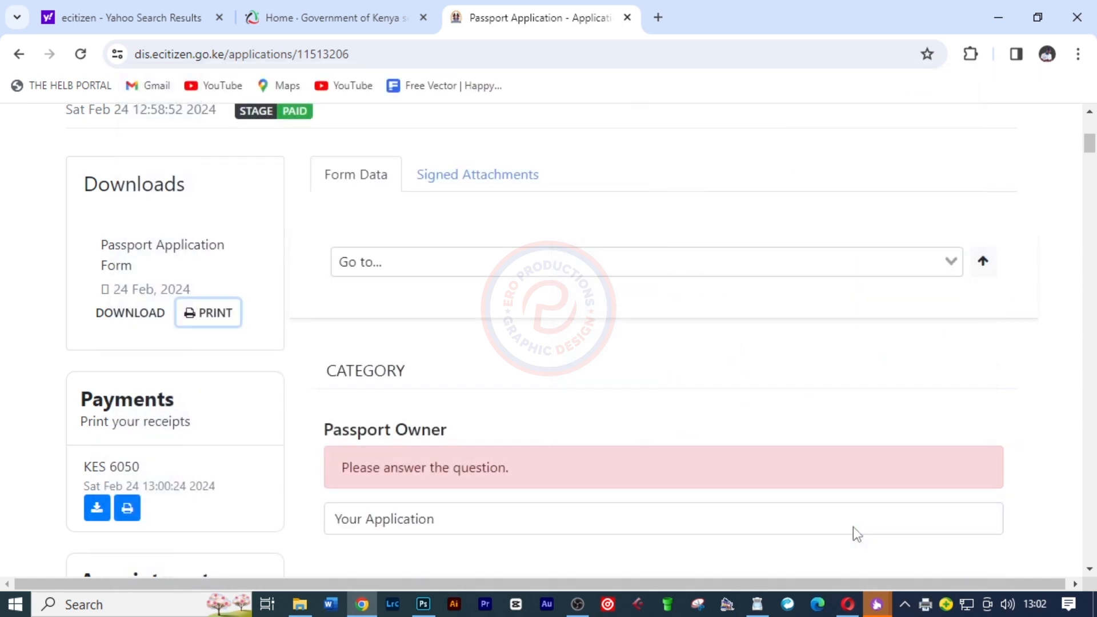
scroll(172, 460, down, 2)
Print both copies of the KES 6050 payment receipt with Color set to Color
click(127, 424)
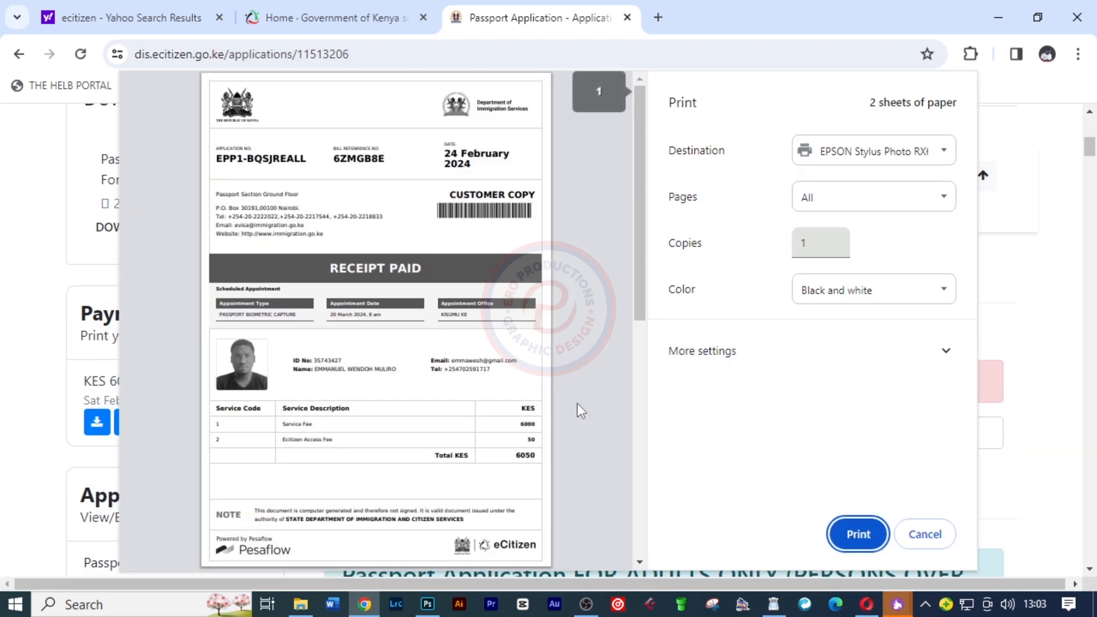
click(824, 293)
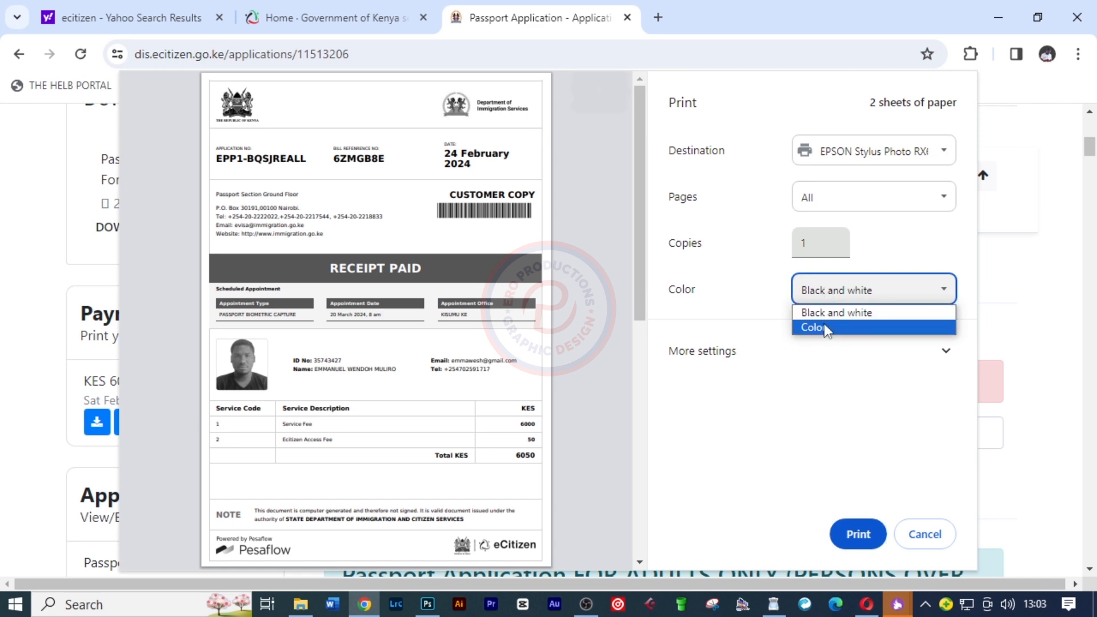
click(823, 327)
scroll(502, 389, down, 5)
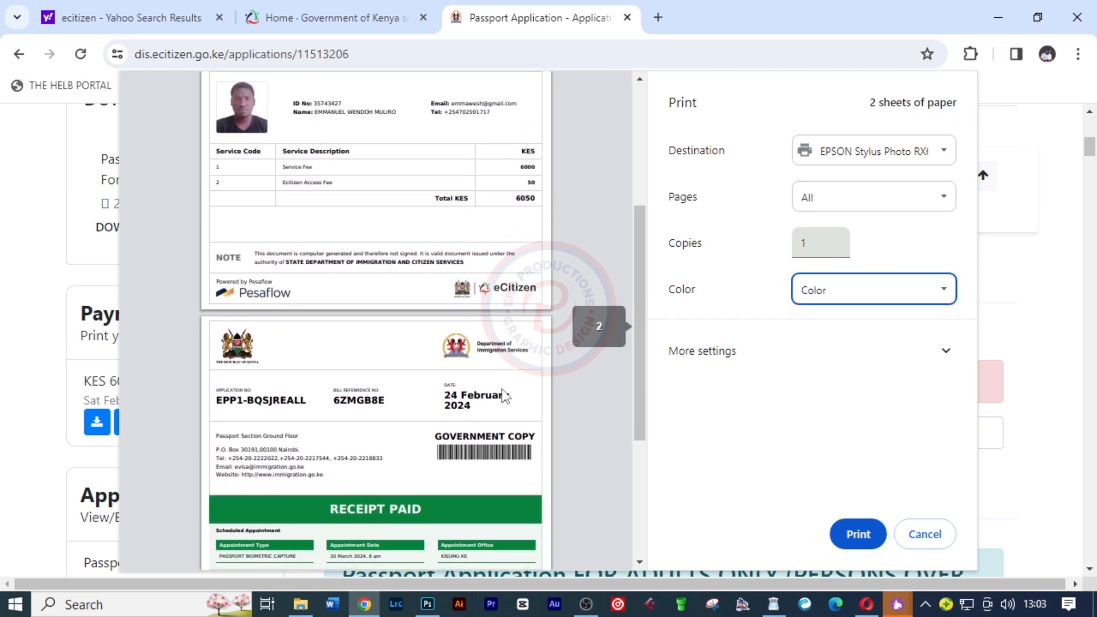
scroll(502, 388, up, 5)
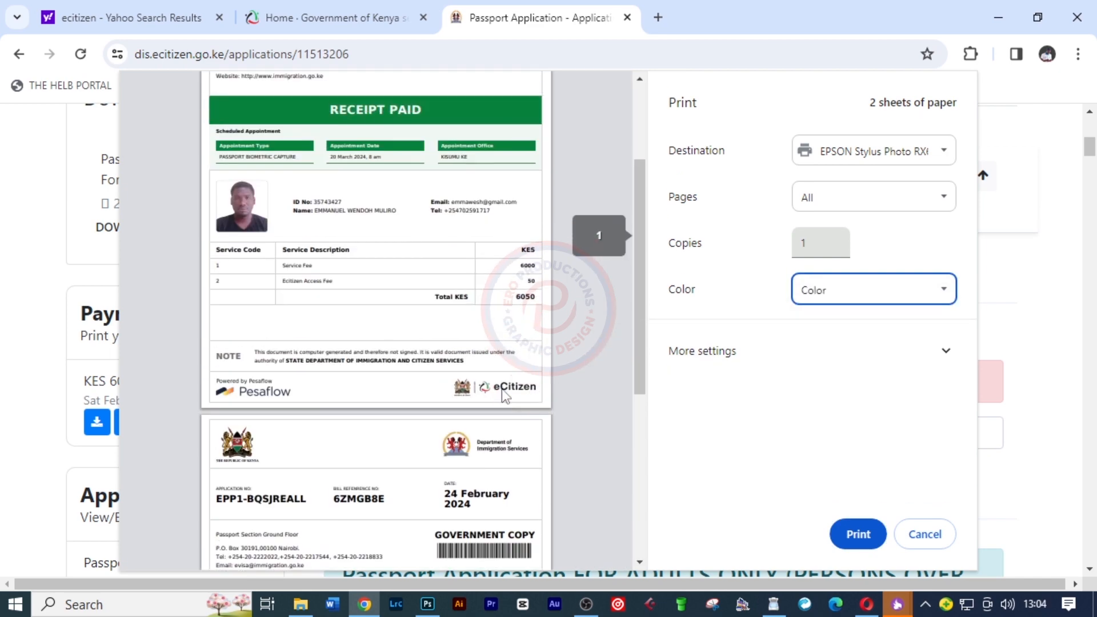
click(862, 532)
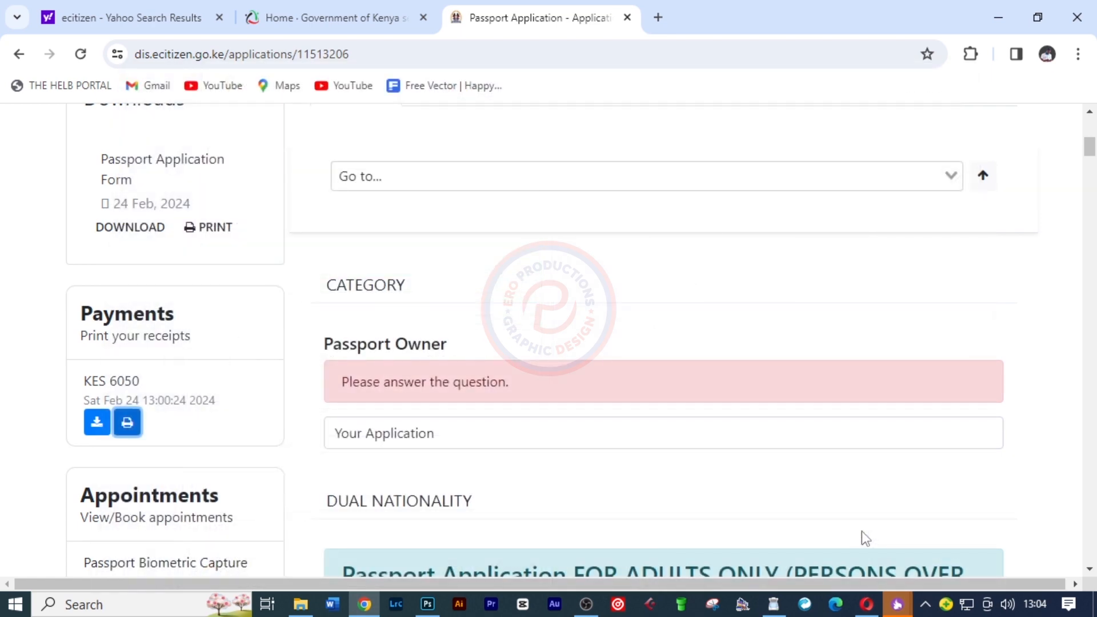